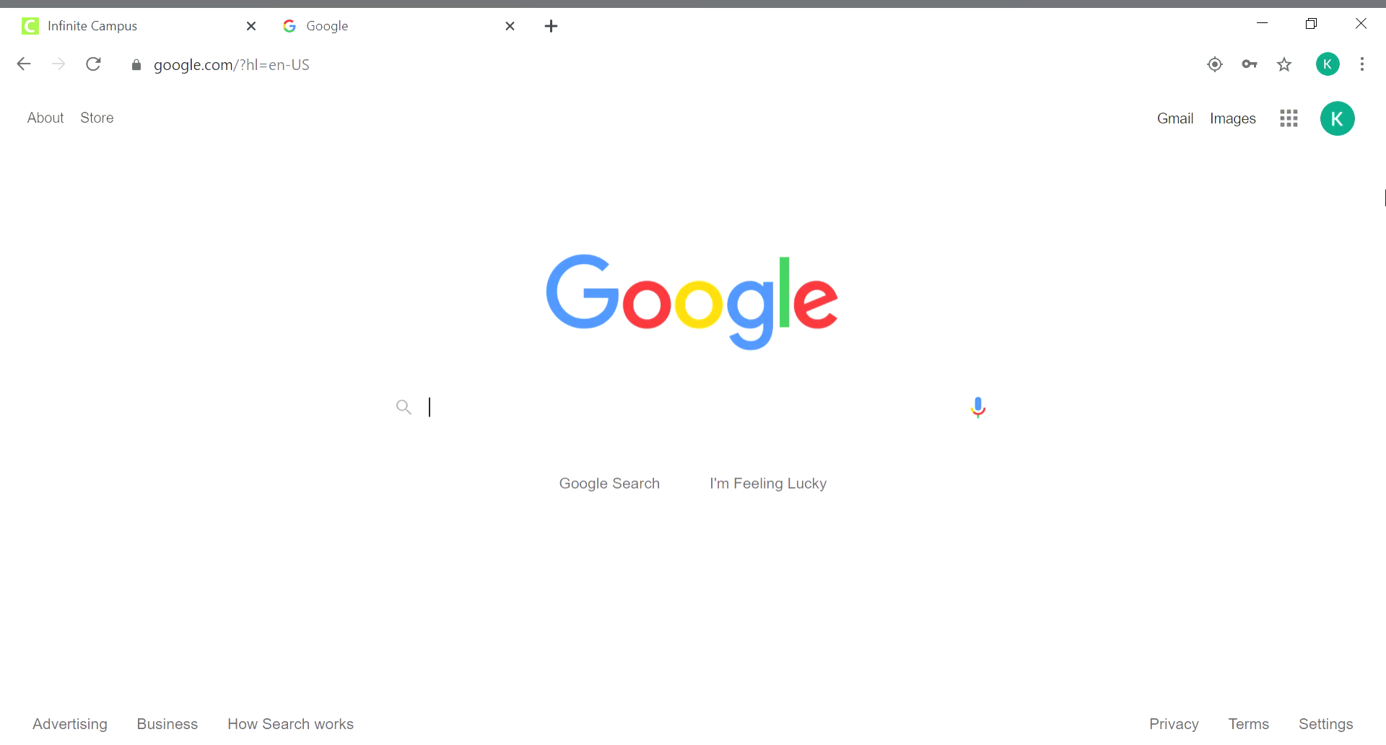
Step: Create a blank Google Sheets spreadsheet from the Google apps launcher
{"action": "left_click", "coordinate": [1300, 116]}
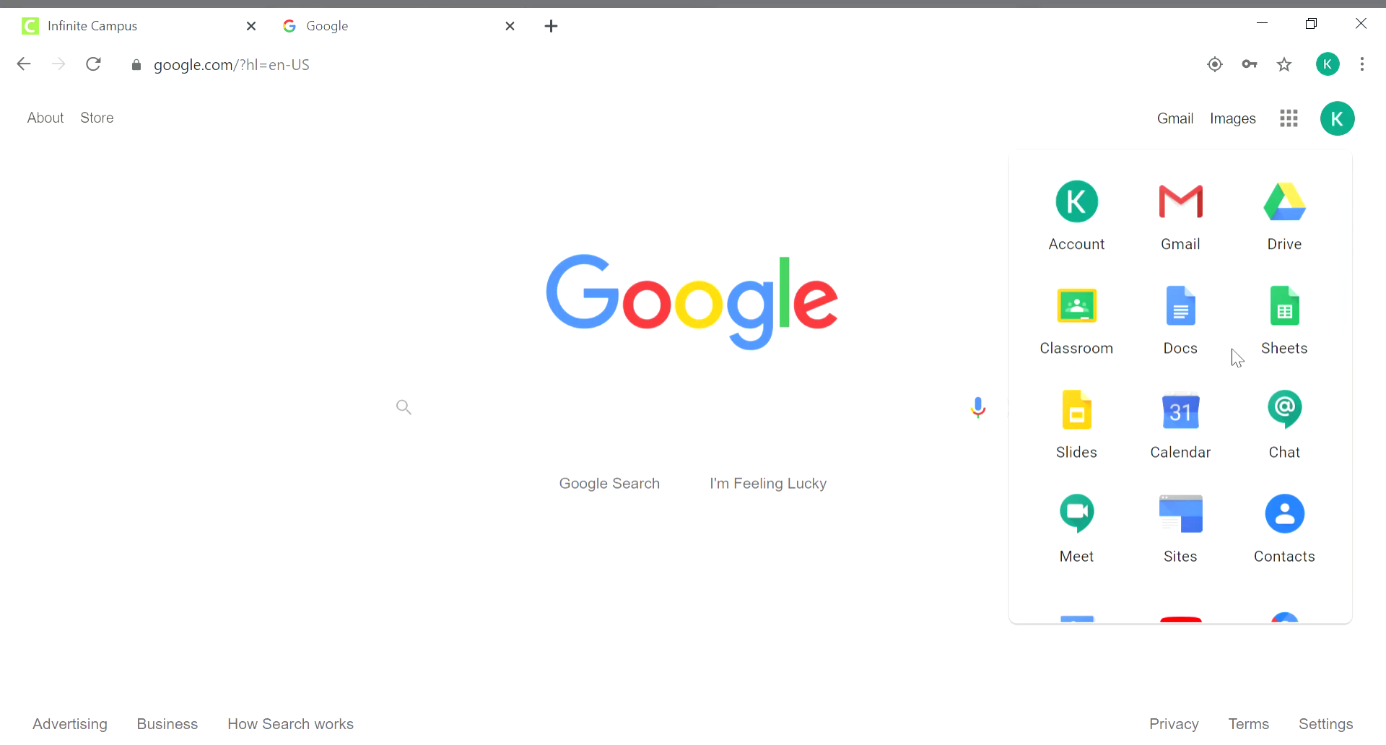
{"action": "left_click", "coordinate": [1298, 312]}
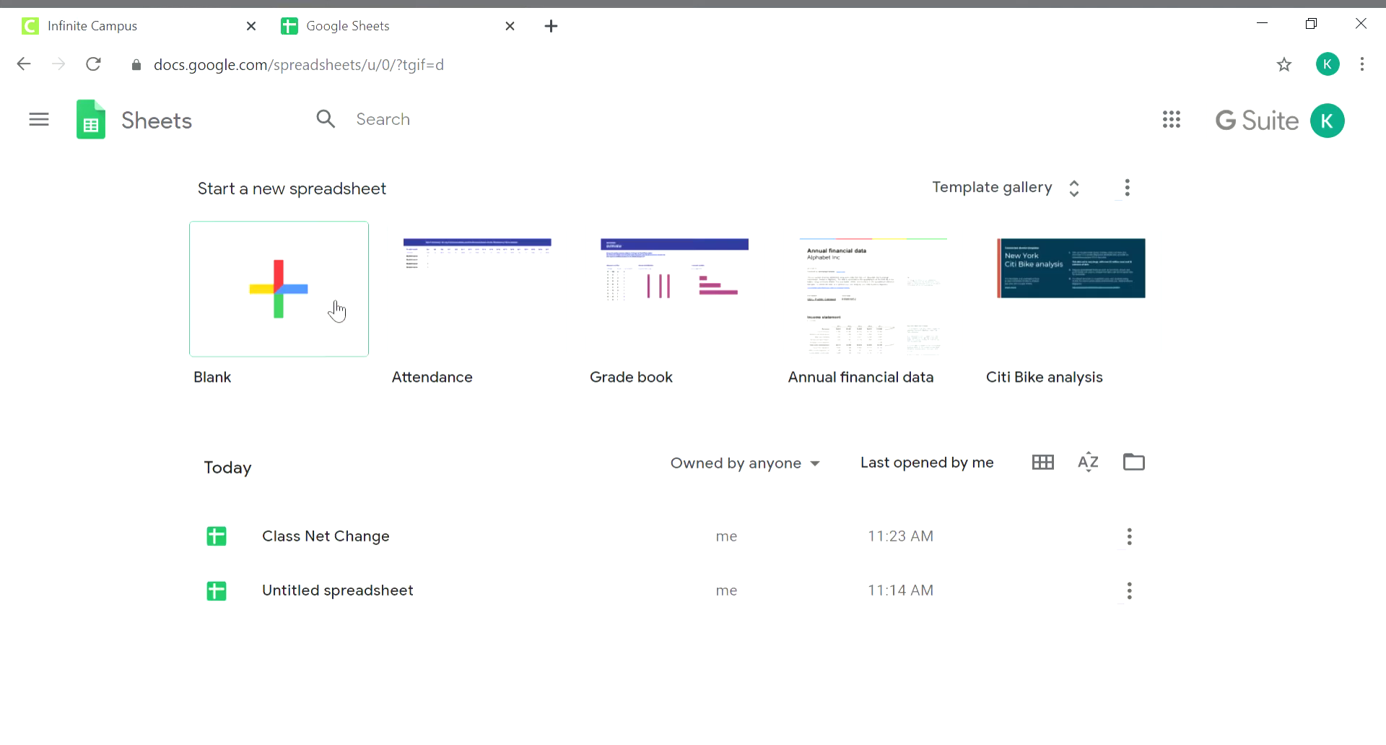
{"action": "left_click", "coordinate": [290, 292]}
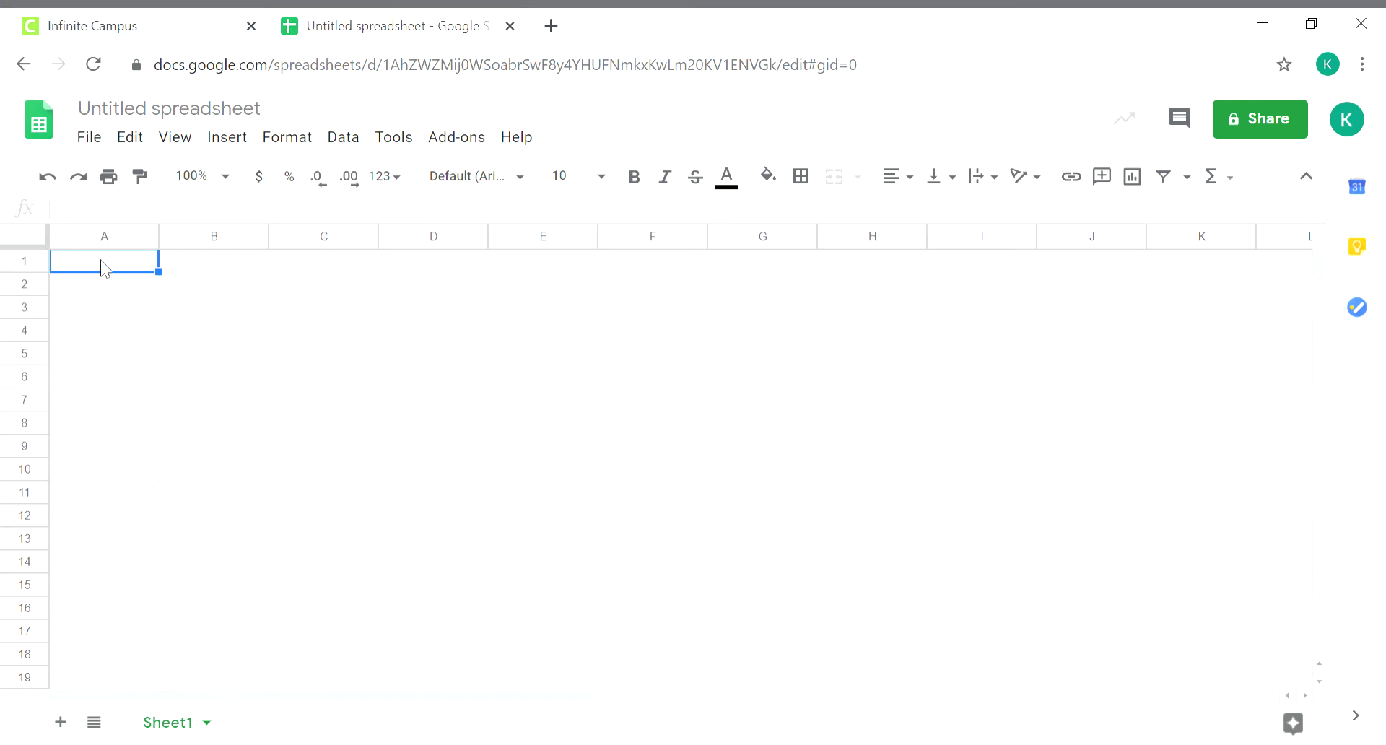
Step: Change the spreadsheet title from 'Untitled spreadsheet' to 'Class Spreadsheet'
{"action": "left_click", "coordinate": [208, 265]}
{"action": "left_click", "coordinate": [209, 332]}
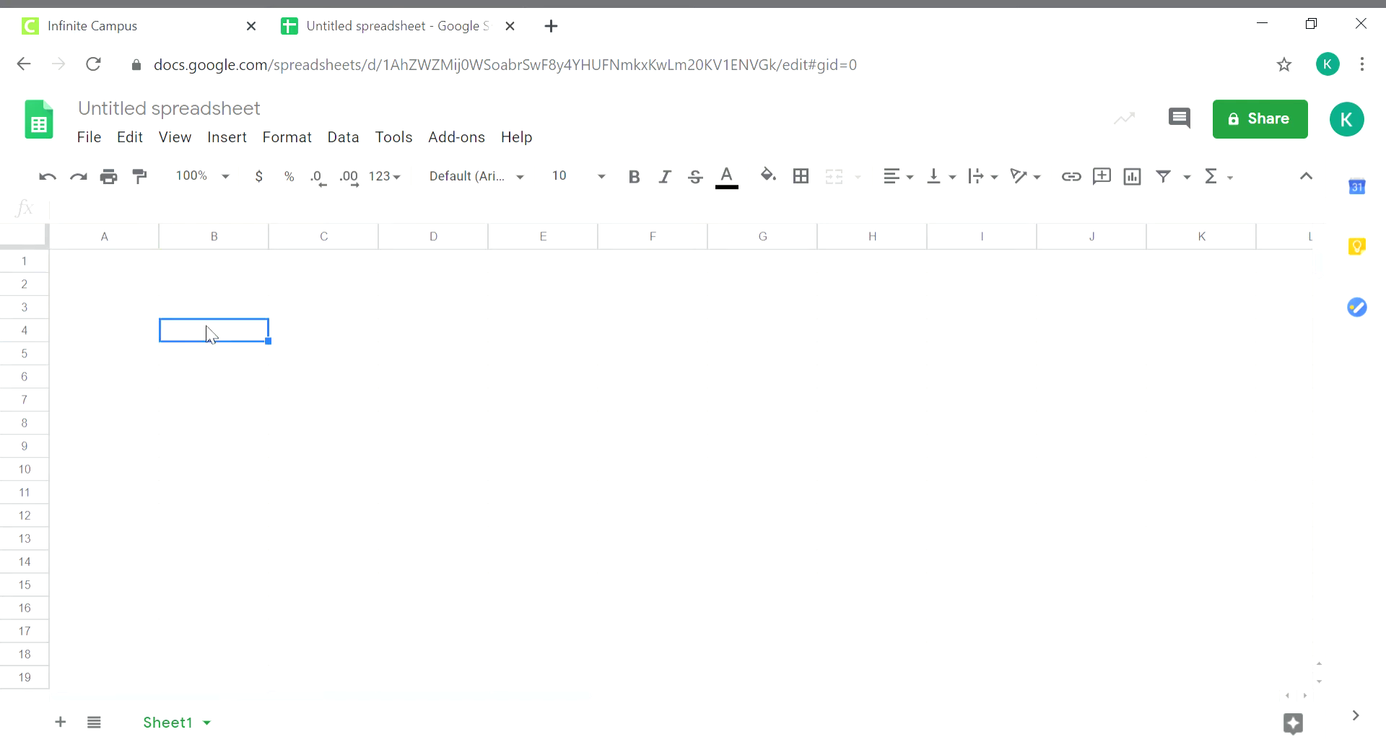
{"action": "left_click", "coordinate": [145, 112]}
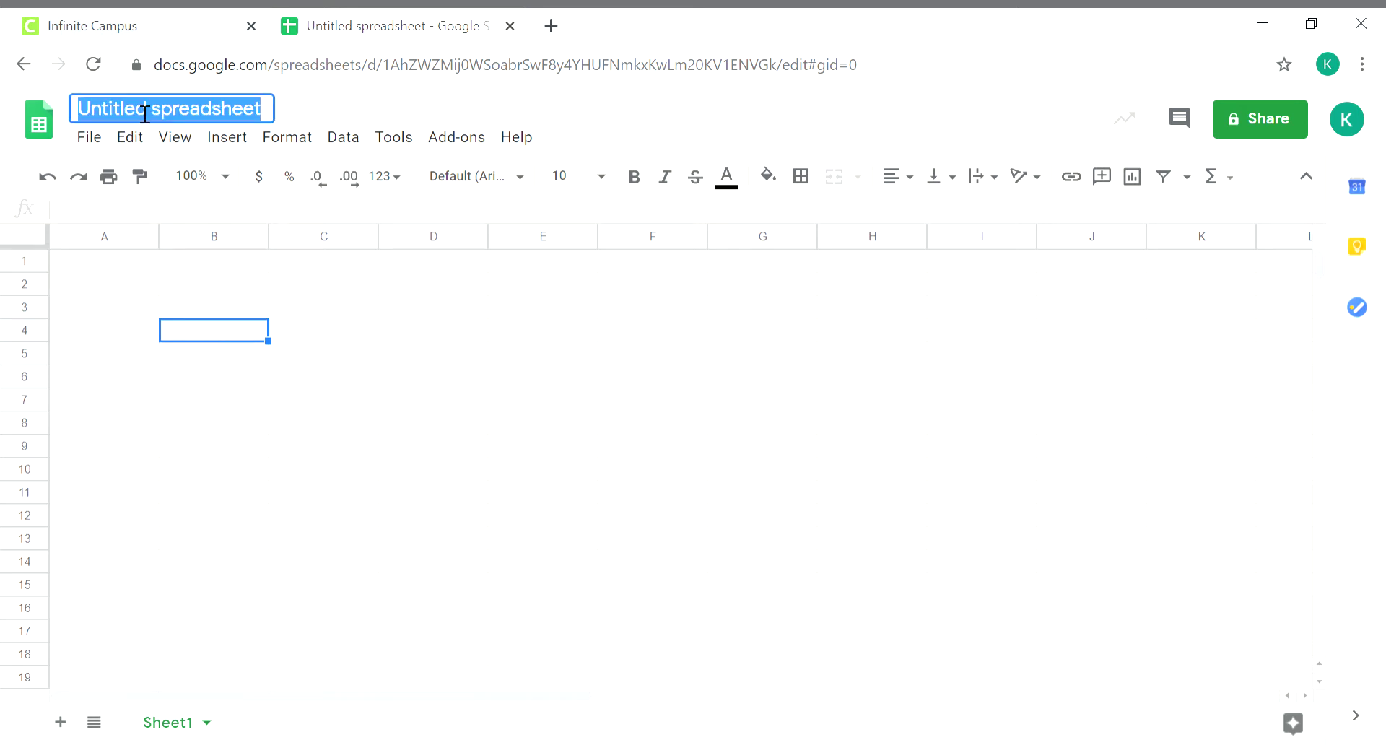
{"action": "type", "text": "Class"}
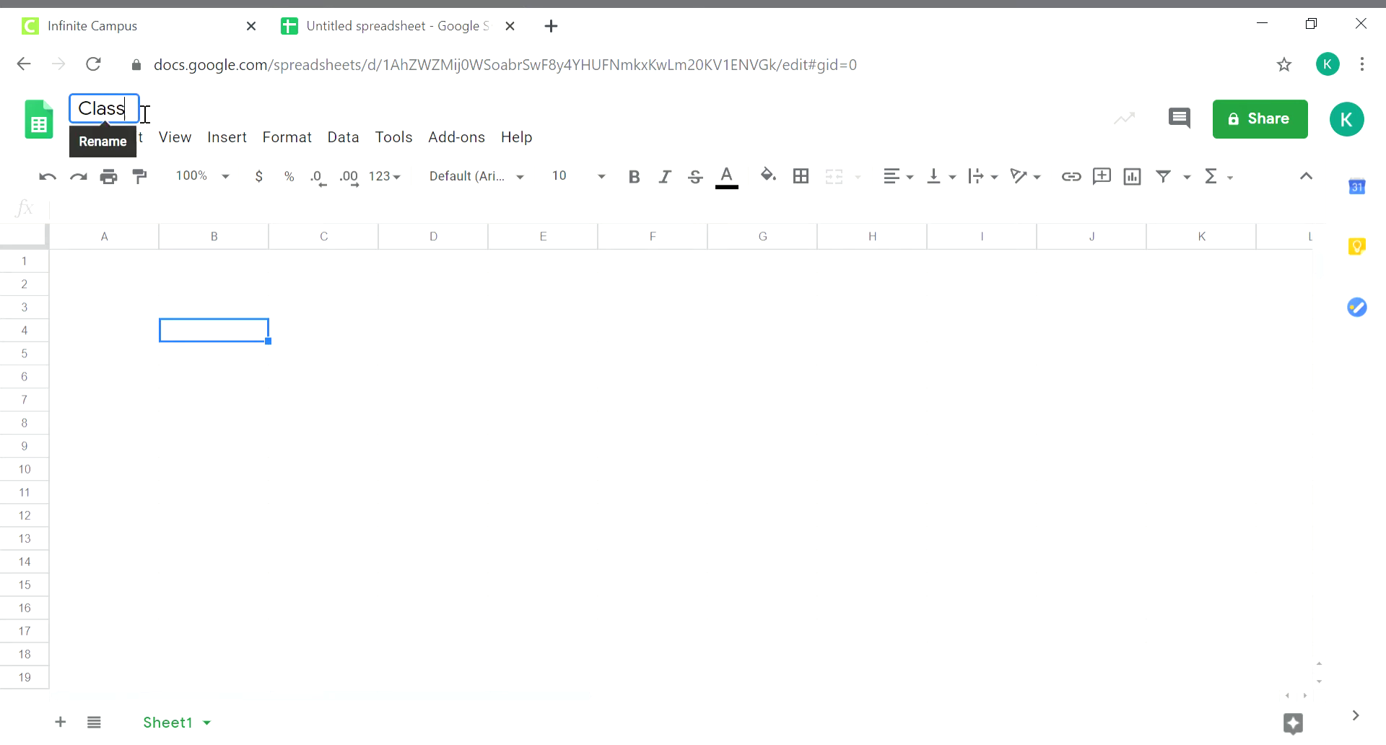
{"action": "type", "text": " Sp"}
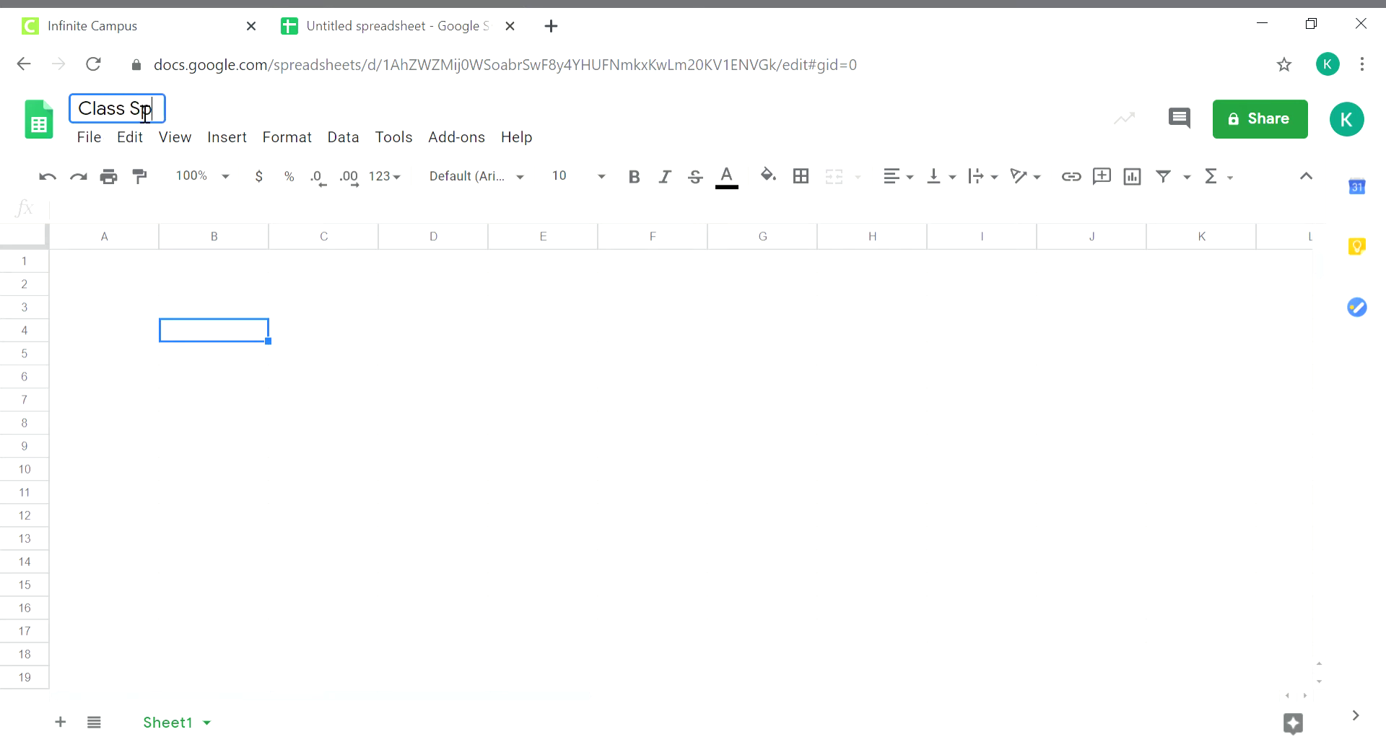
{"action": "type", "text": "readsheet"}
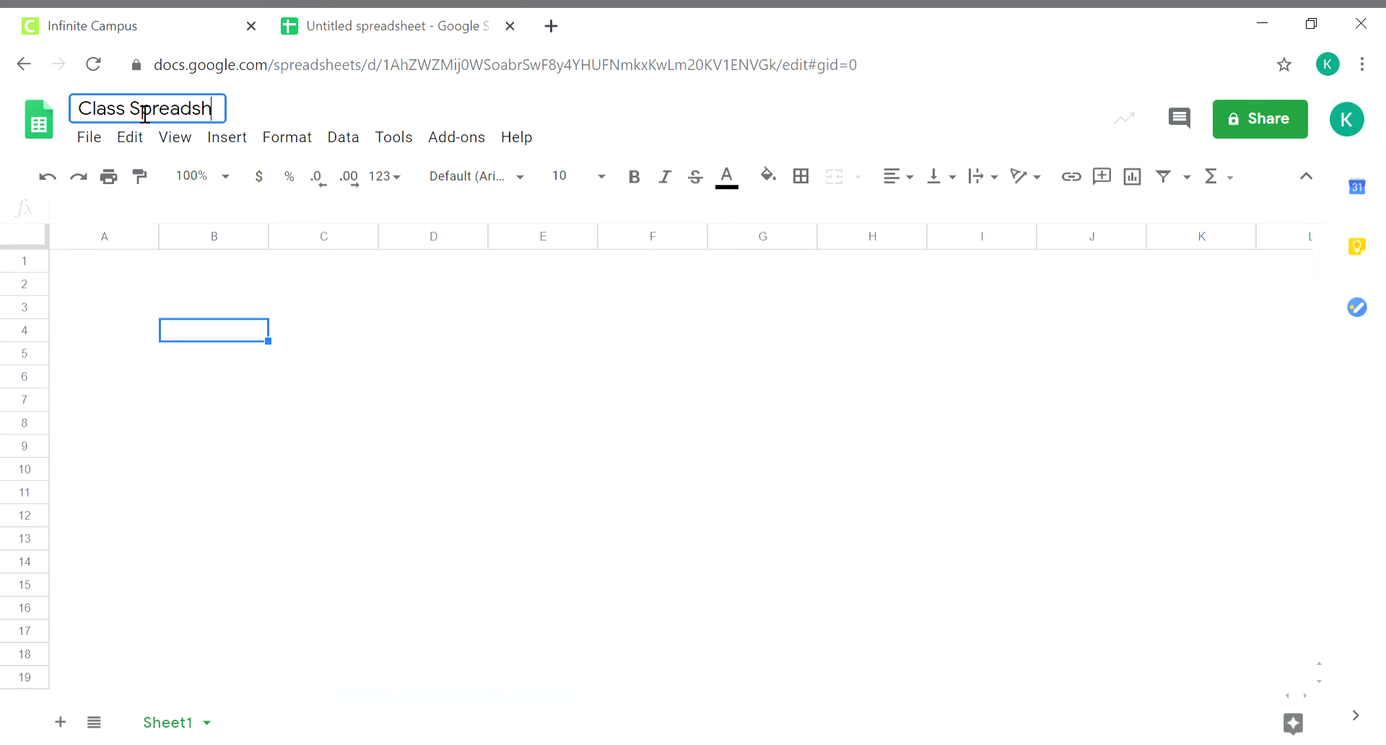
{"action": "left_click", "coordinate": [92, 263]}
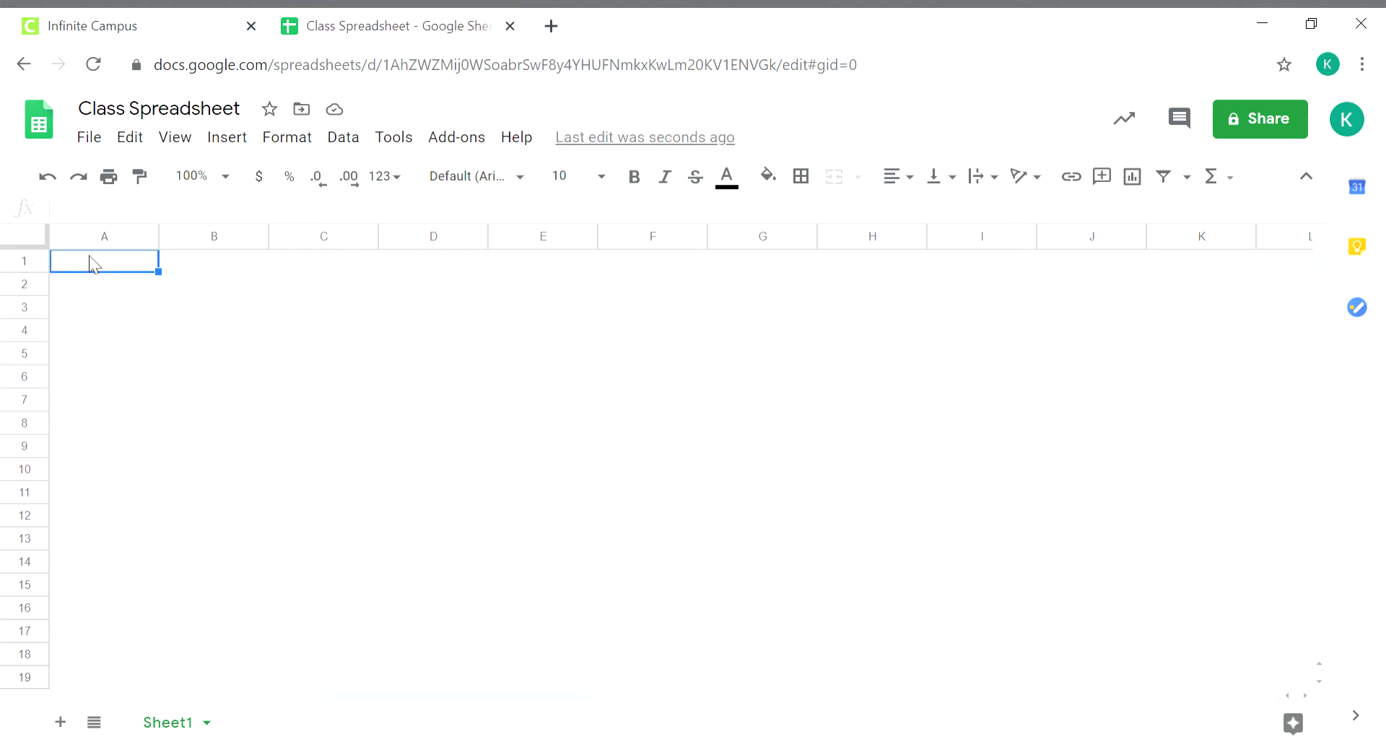
Step: Enter the heading 'Closing Prices' in cell A1, fixing the misspelling
{"action": "type", "text": "Cl"}
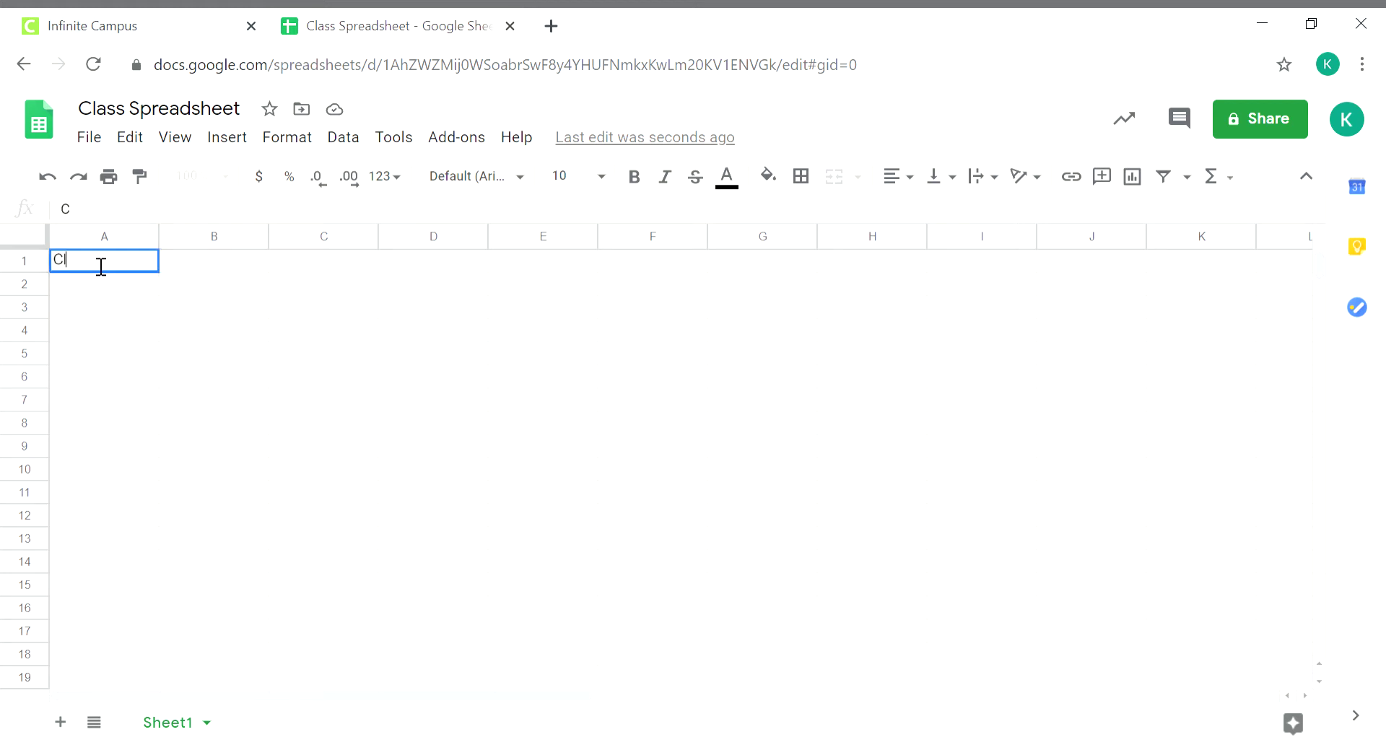
{"action": "type", "text": "oasing"}
{"action": "key", "text": "BackSpace"}
{"action": "key", "text": "BackSpace"}
{"action": "key", "text": "BackSpace"}
{"action": "key", "text": "BackSpace"}
{"action": "key", "text": "BackSpace"}
{"action": "type", "text": "sing"}
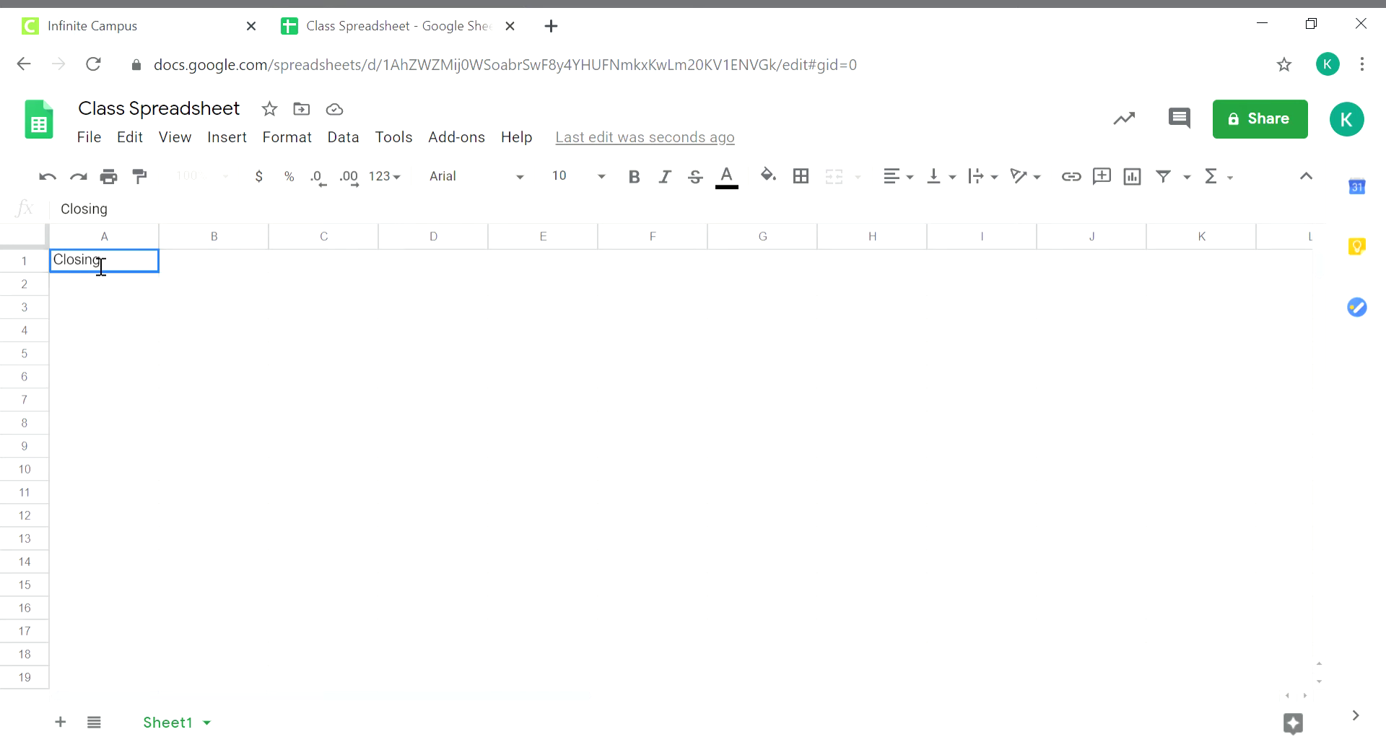
{"action": "type", "text": " Prices"}
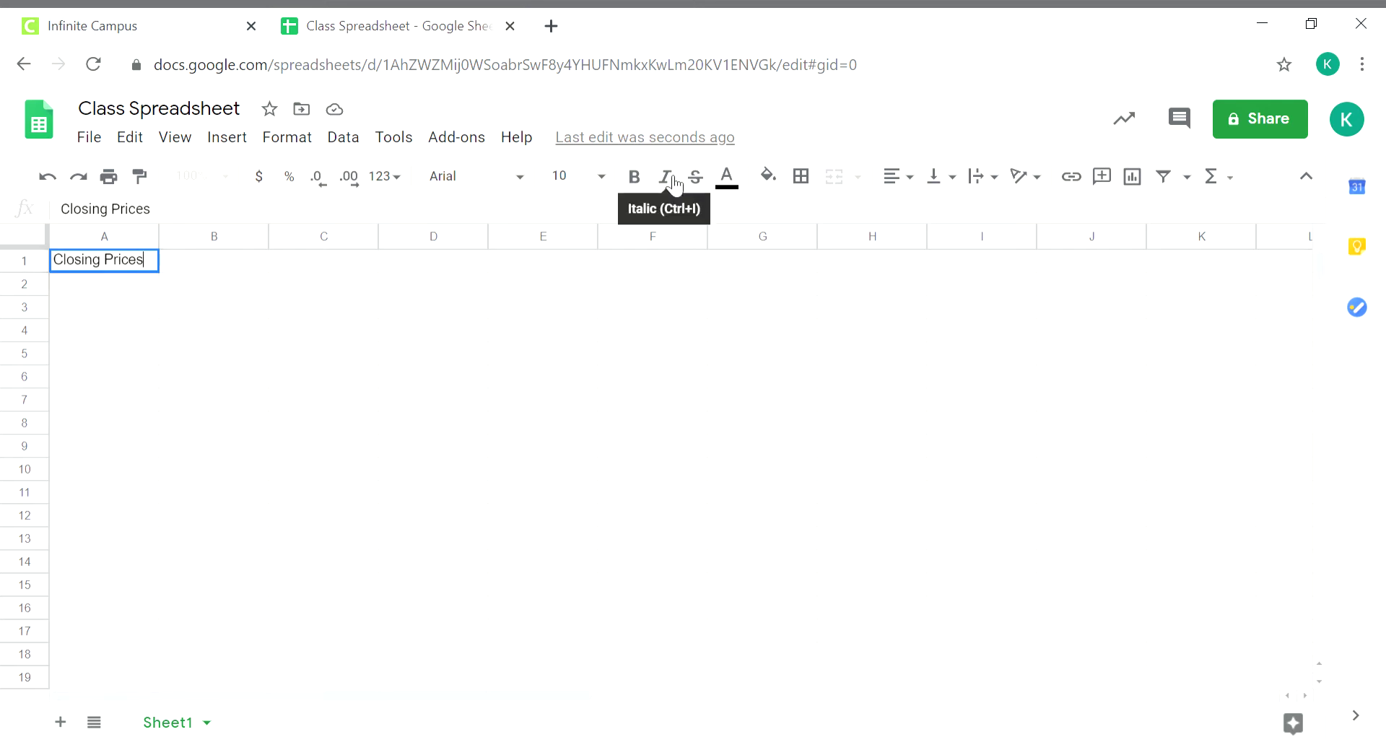
{"action": "left_click", "coordinate": [88, 286]}
Step: Enter closing prices 401.04, 387.79 and 380.36 into A2:A4
{"action": "type", "text": "401"}
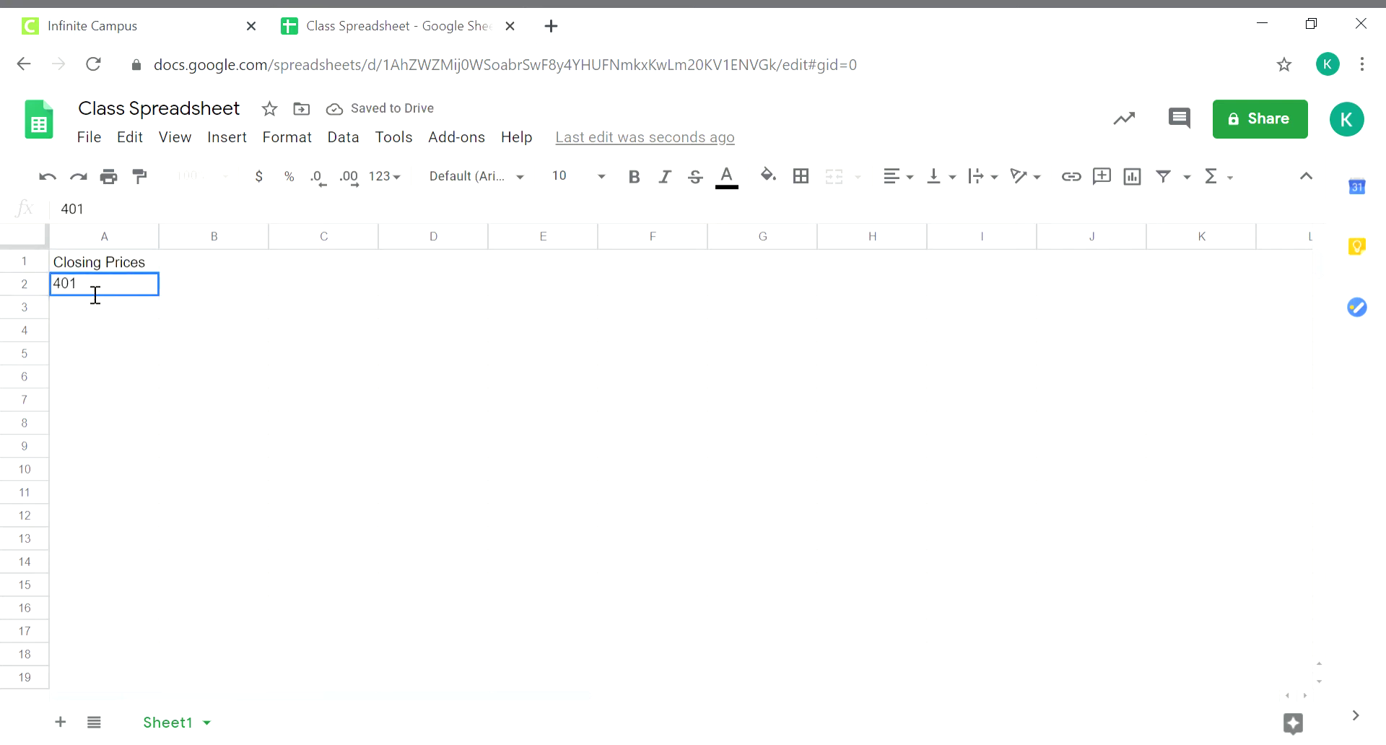
{"action": "type", "text": ","}
{"action": "key", "text": "BackSpace"}
{"action": "type", "text": "."}
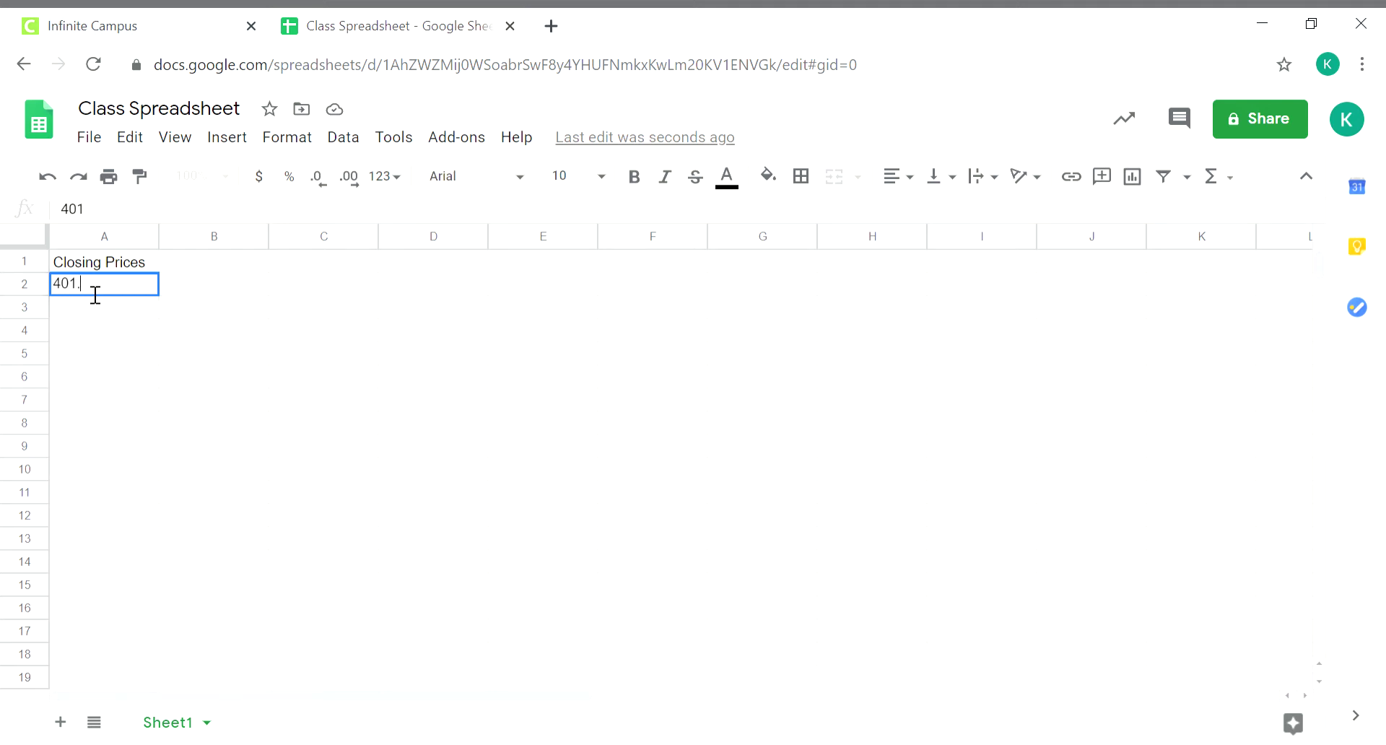
{"action": "type", "text": "04"}
{"action": "key", "text": "Return"}
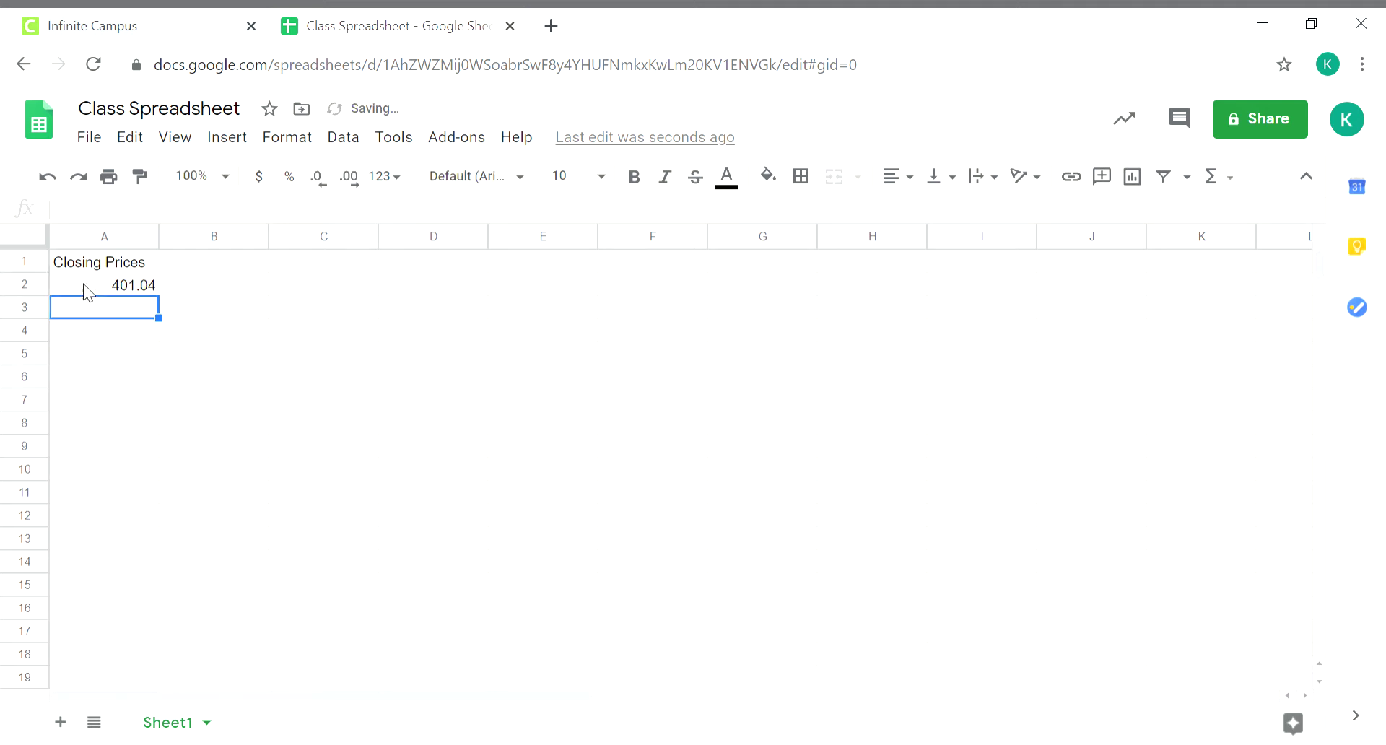
{"action": "type", "text": "387."}
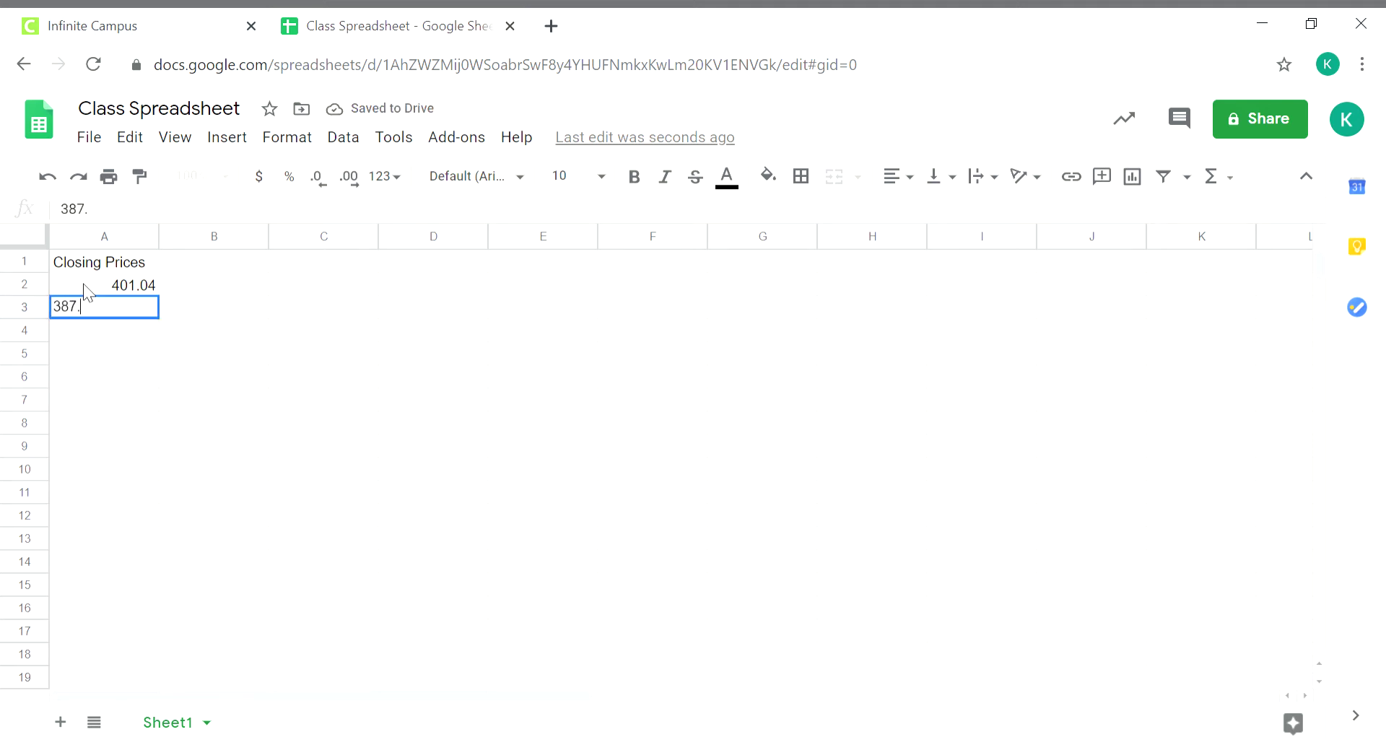
{"action": "type", "text": "79"}
{"action": "key", "text": "Return"}
{"action": "type", "text": "380"}
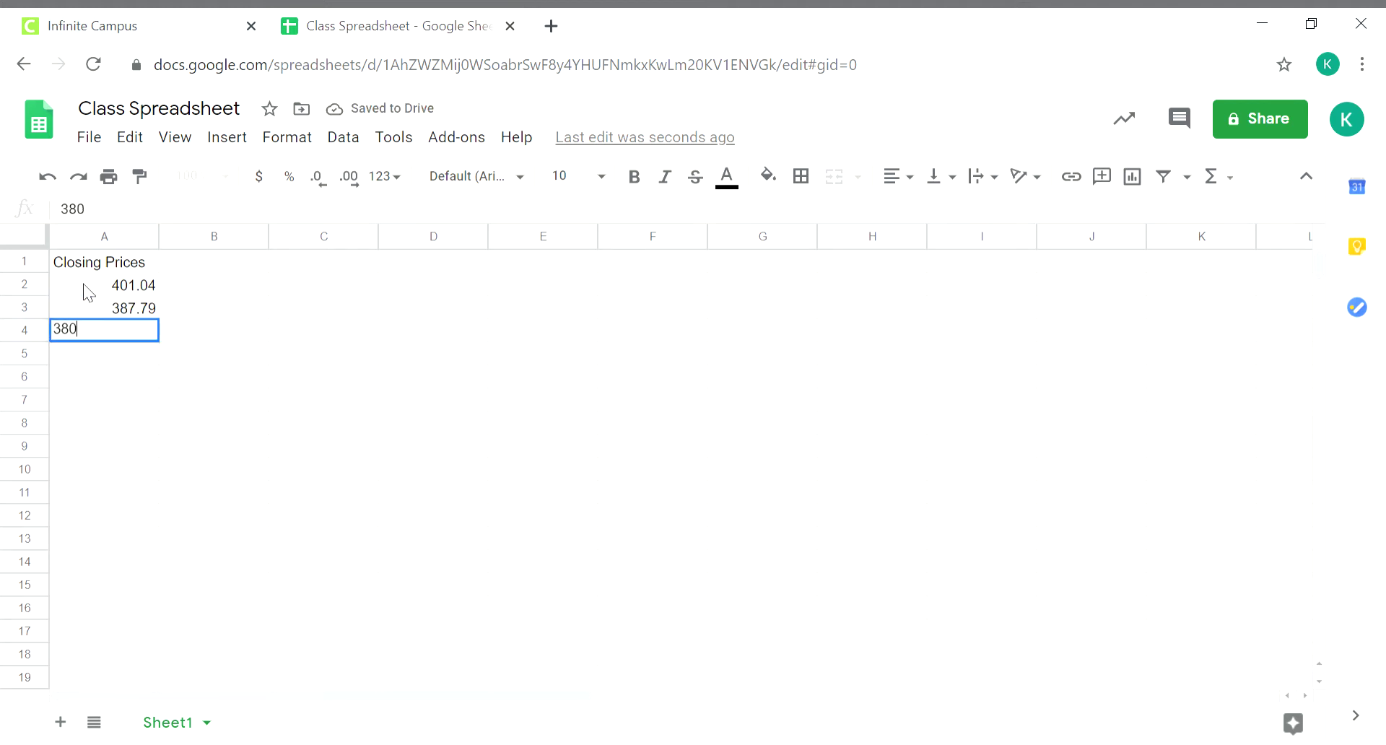
{"action": "type", "text": ".36"}
{"action": "key", "text": "Return"}
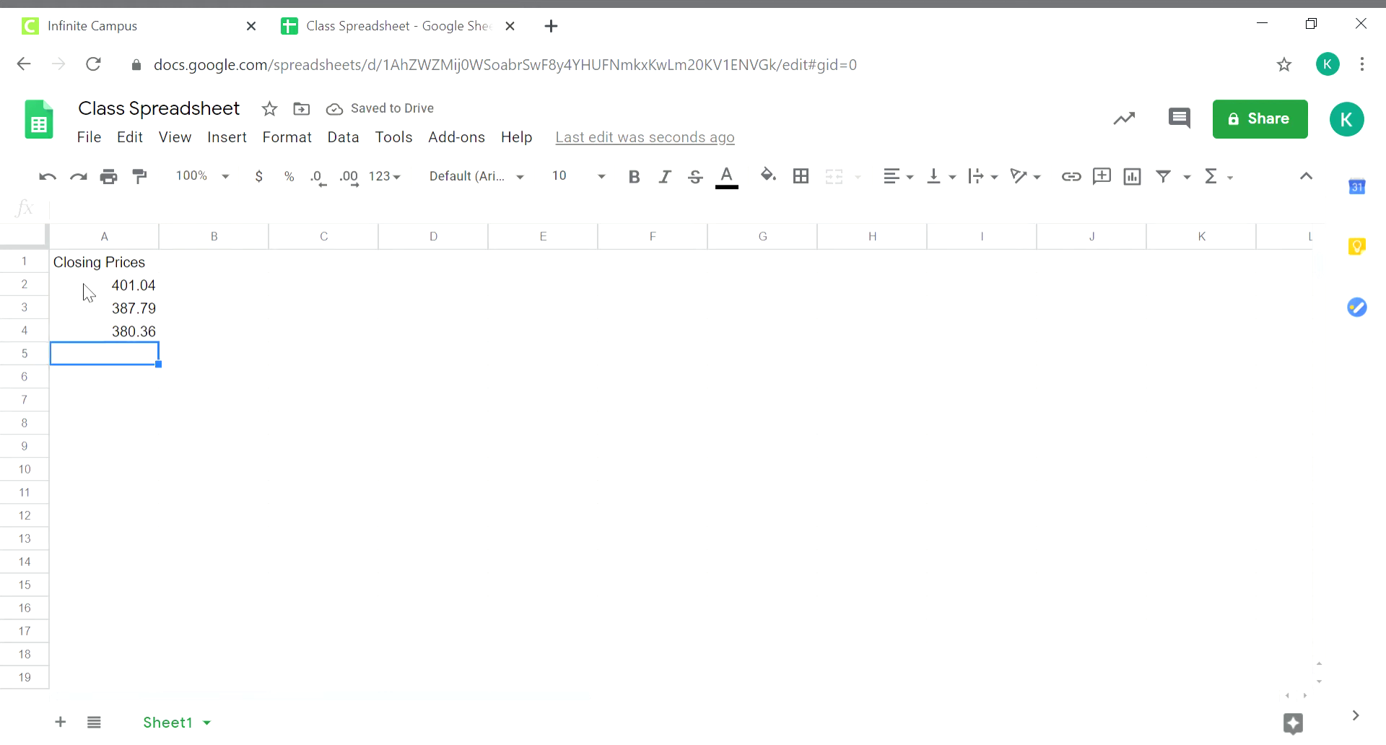
Step: Enter closing prices 424.23, 449.39, 442.15 and 423.43 into A5:A8
{"action": "type", "text": "424.23"}
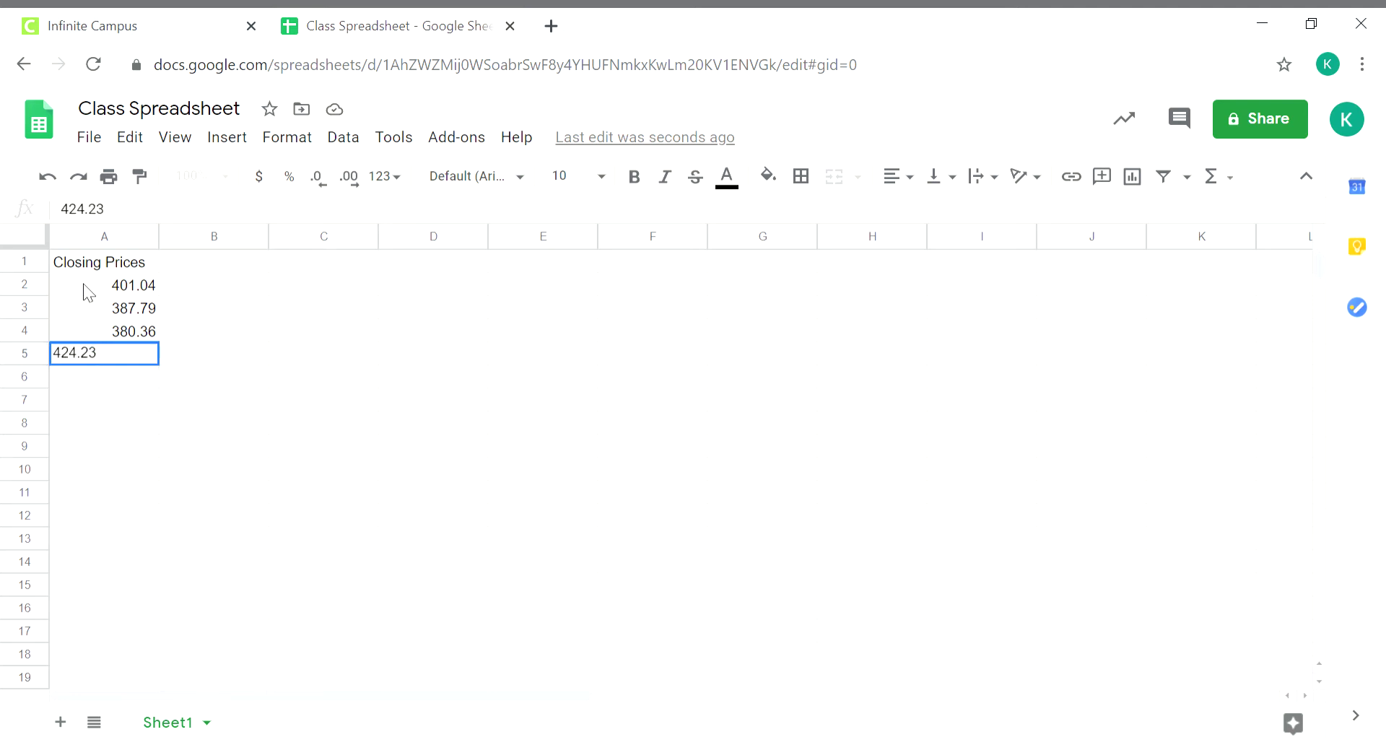
{"action": "key", "text": "Return"}
{"action": "type", "text": "449"}
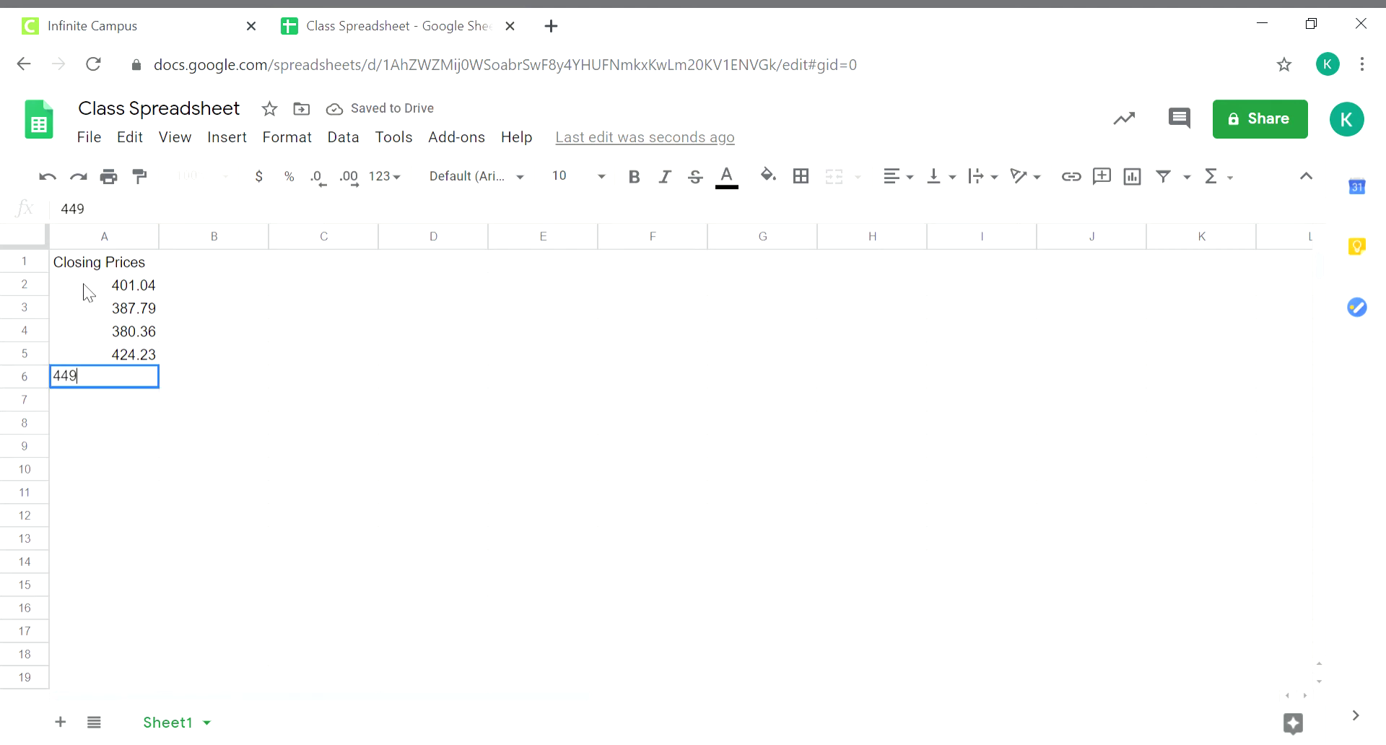
{"action": "type", "text": ".39"}
{"action": "key", "text": "Return"}
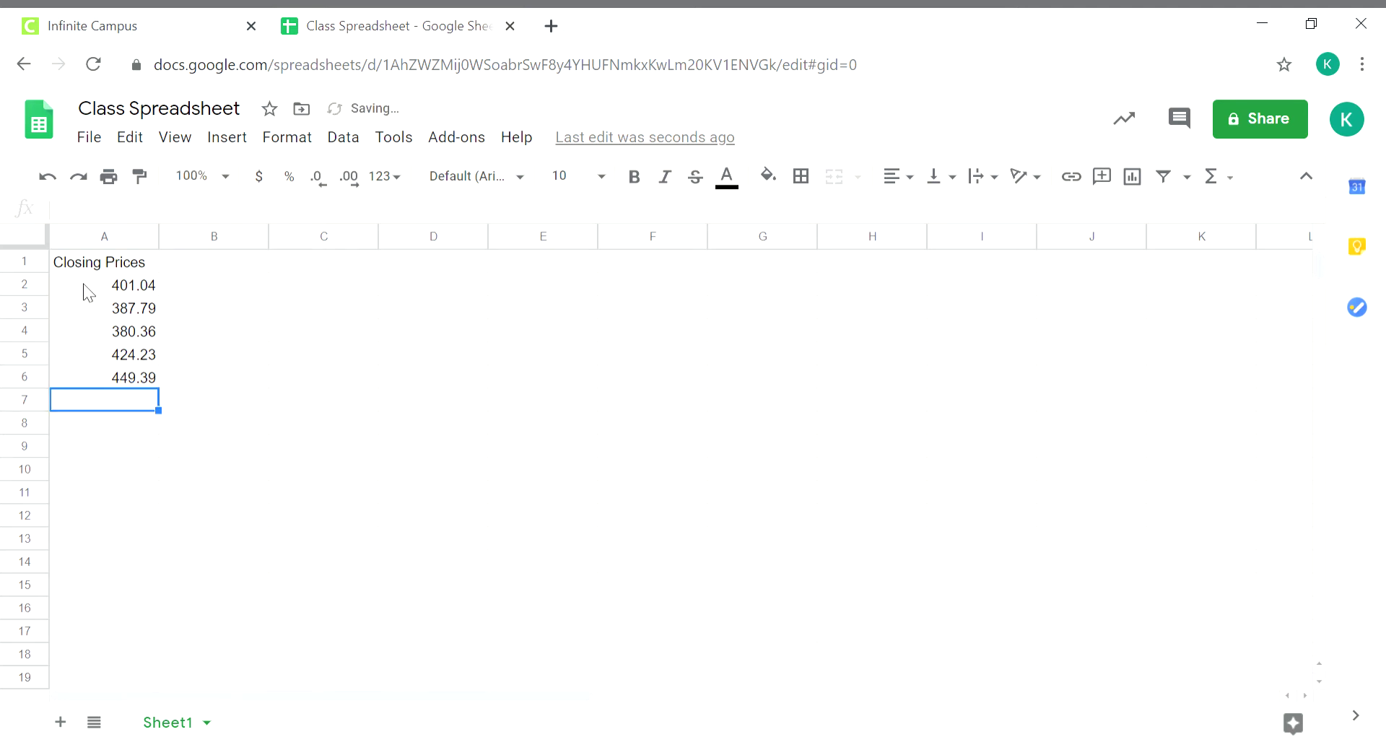
{"action": "type", "text": "442"}
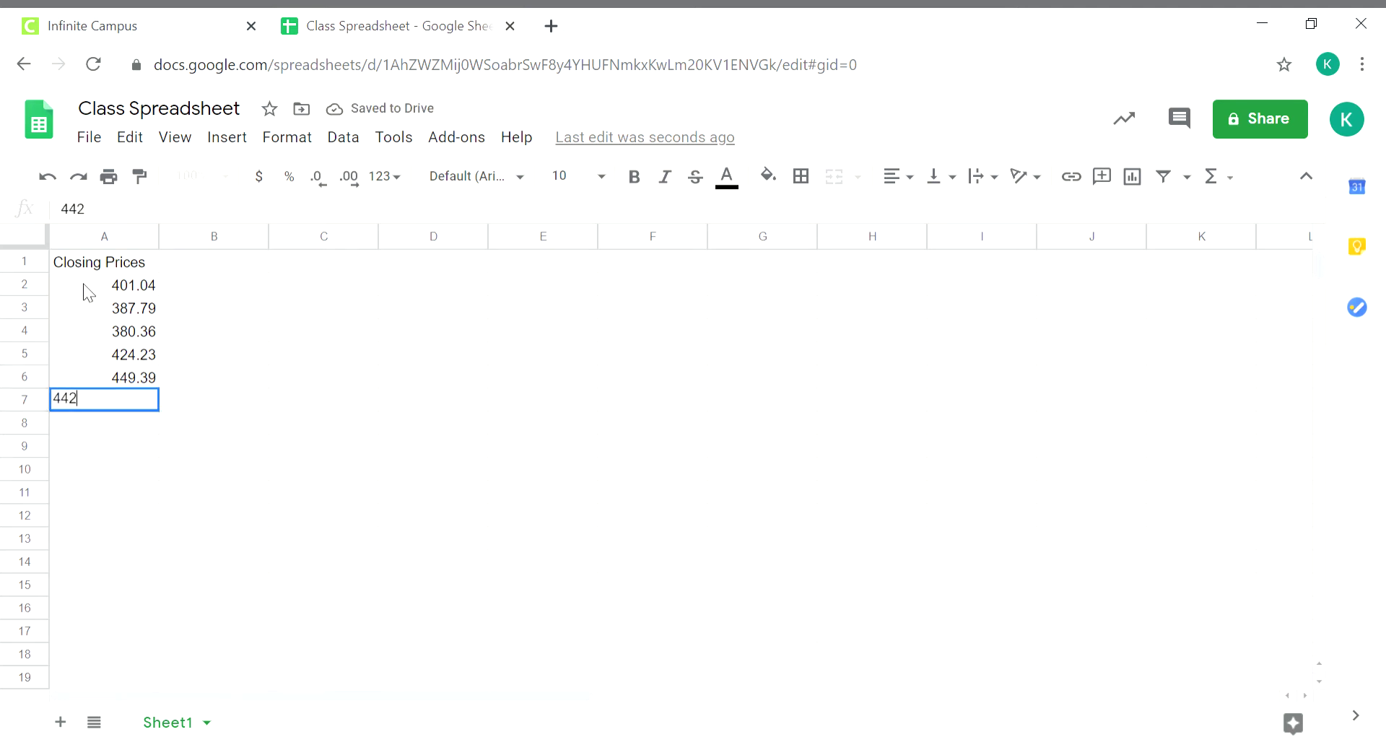
{"action": "type", "text": ".15"}
{"action": "key", "text": "Return"}
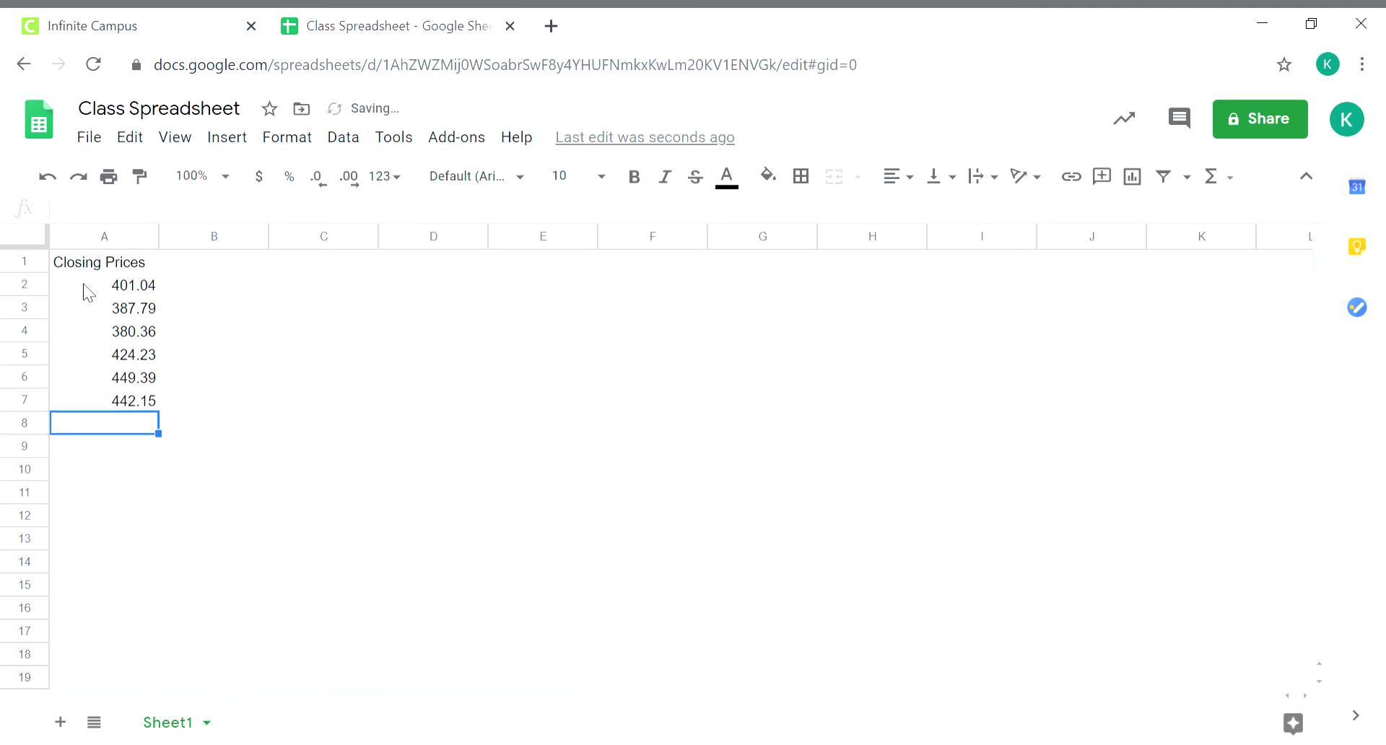
{"action": "type", "text": "42"}
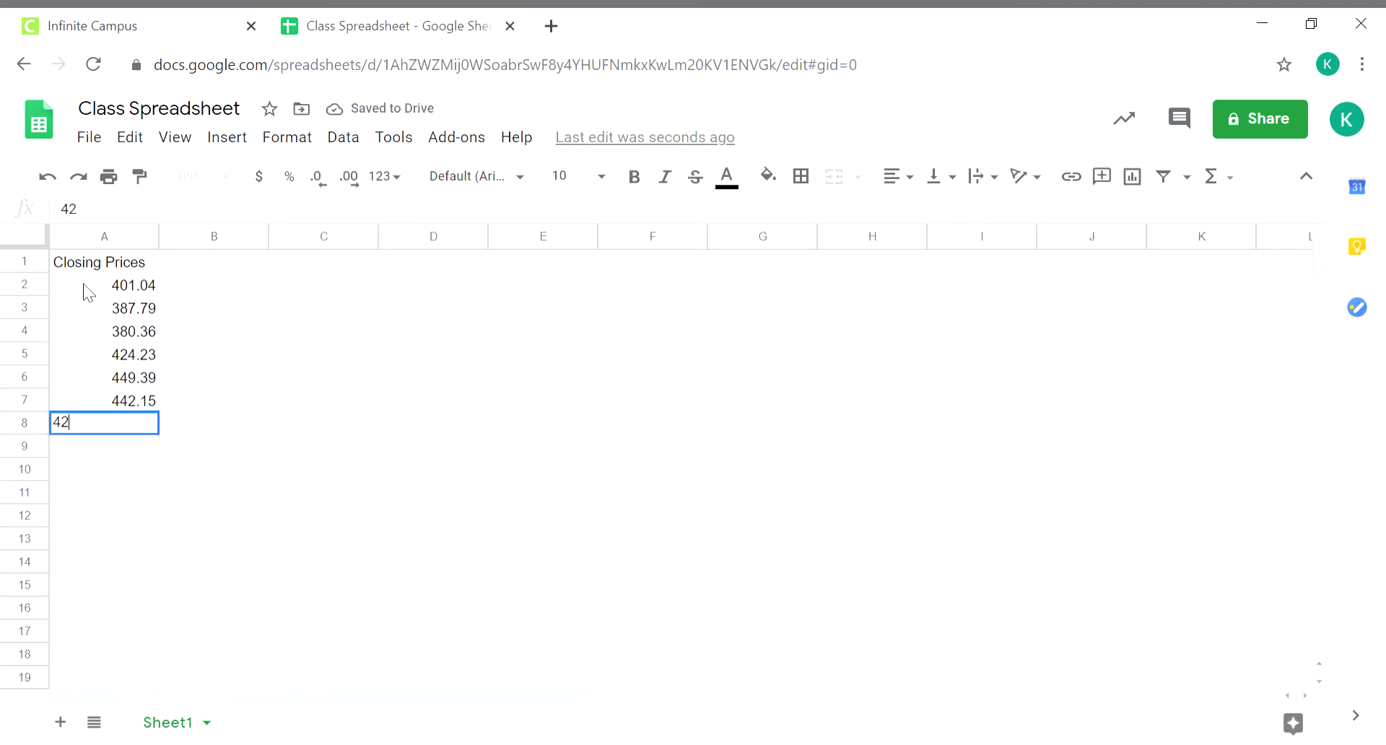
{"action": "type", "text": "3.43"}
{"action": "key", "text": "Return"}
Step: Enter closing prices 441.76, 449.76, 419.62, 422.00 and 422.80 into A9:A13
{"action": "type", "text": "44"}
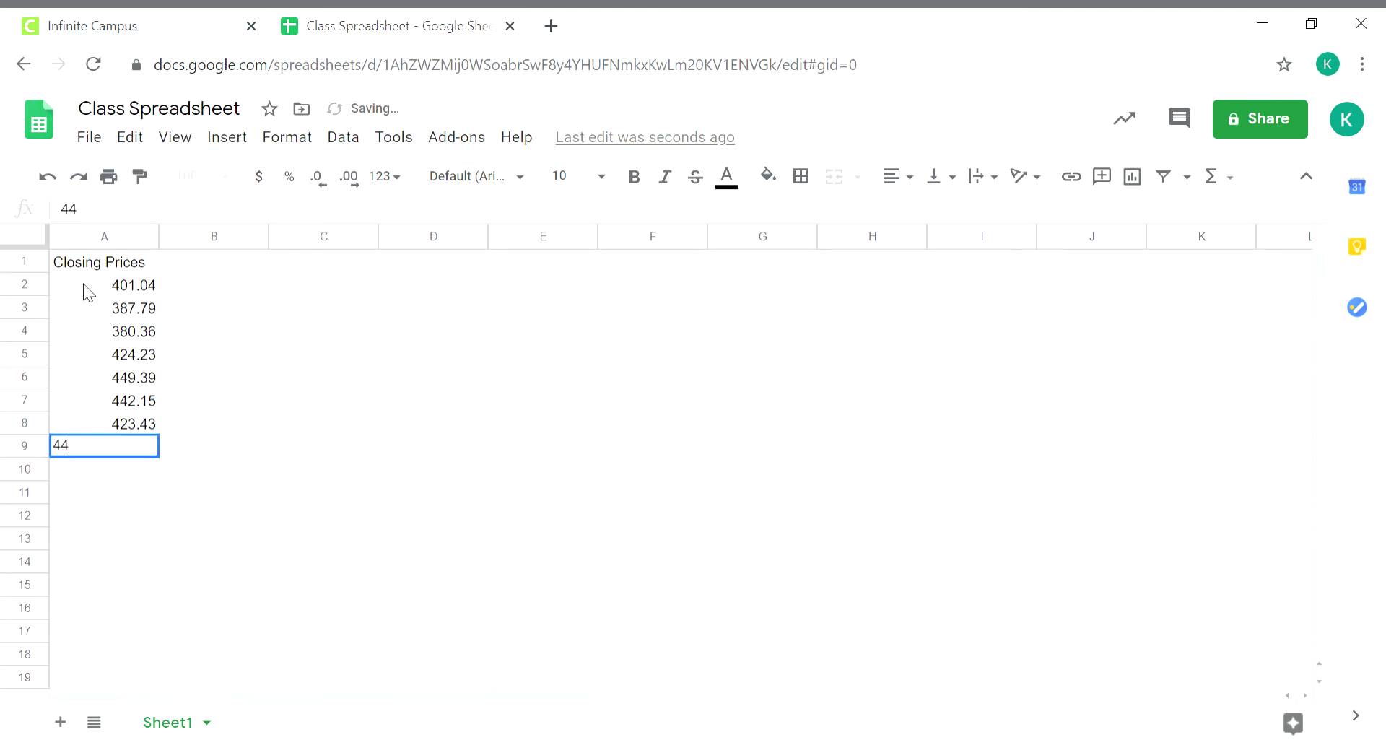
{"action": "type", "text": "1.76"}
{"action": "key", "text": "Return"}
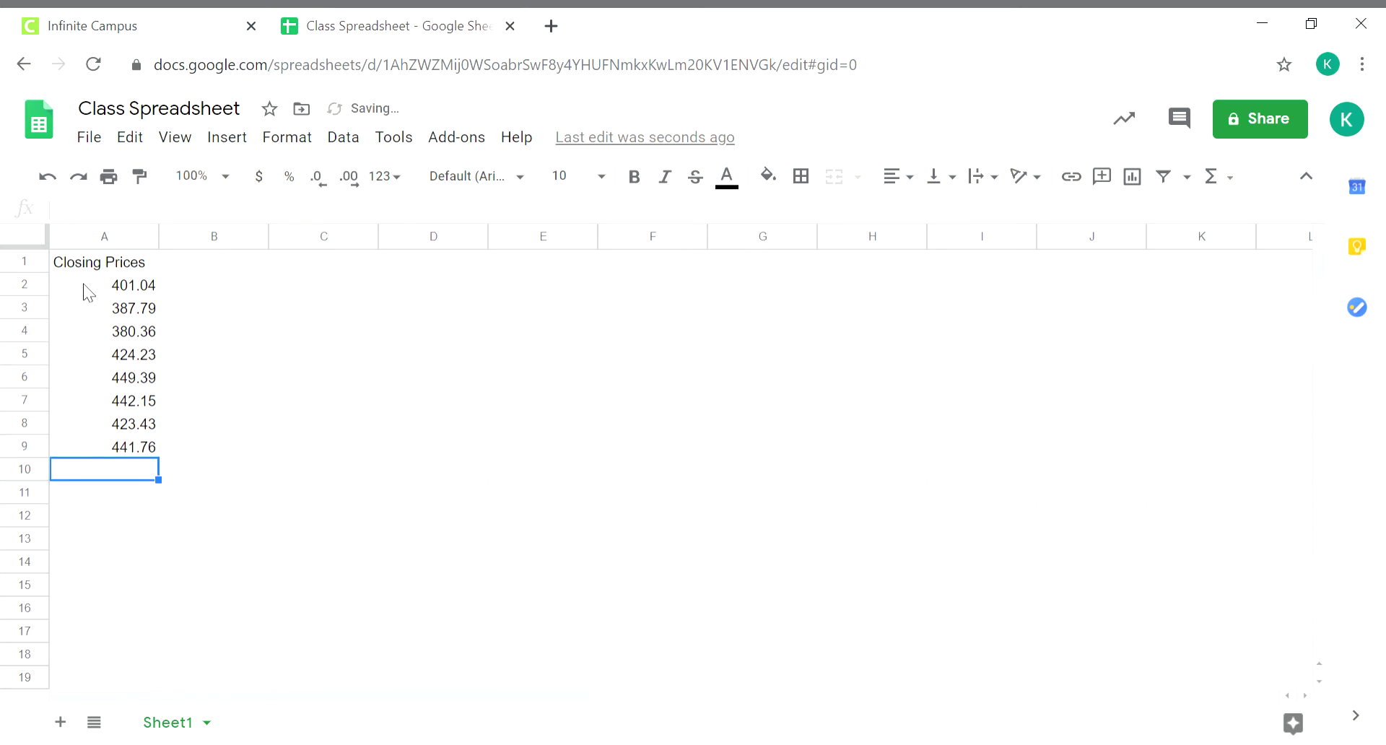
{"action": "type", "text": "449"}
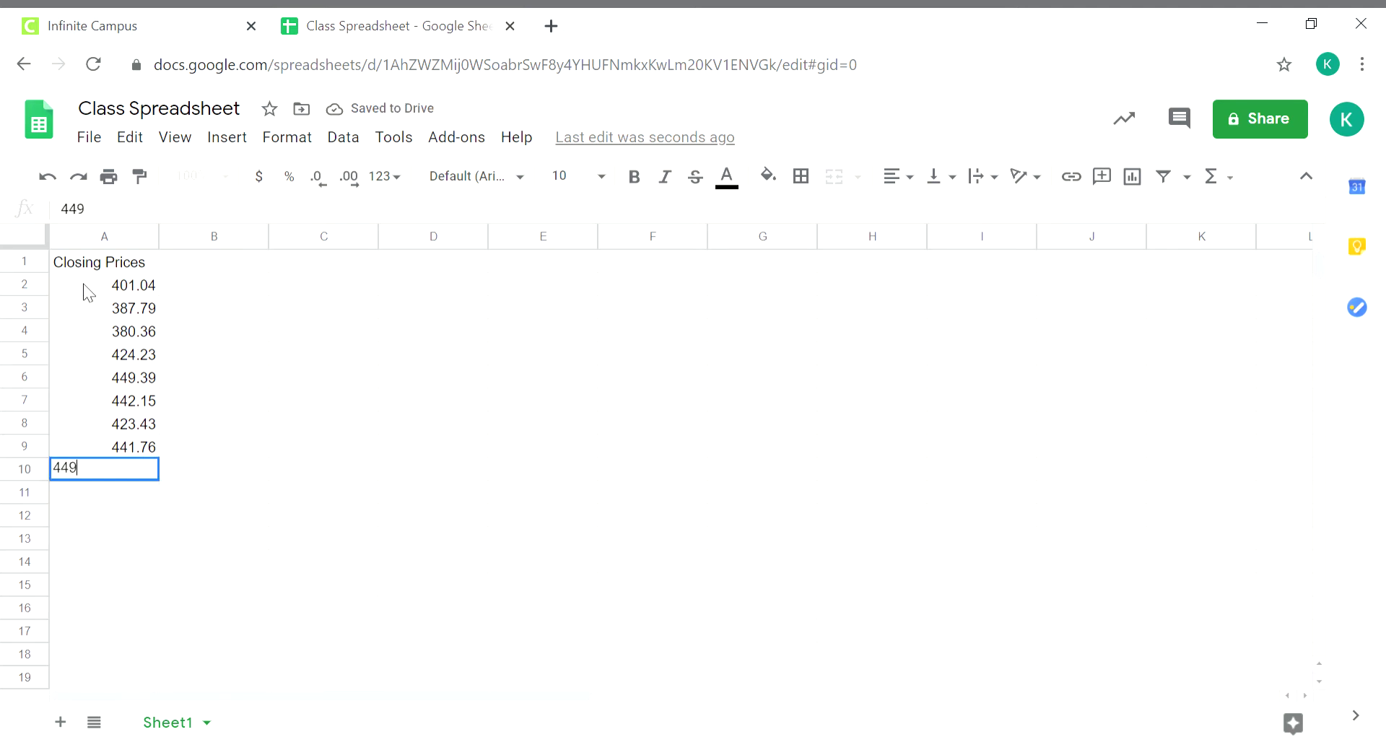
{"action": "type", "text": ".76"}
{"action": "key", "text": "Return"}
{"action": "type", "text": "4"}
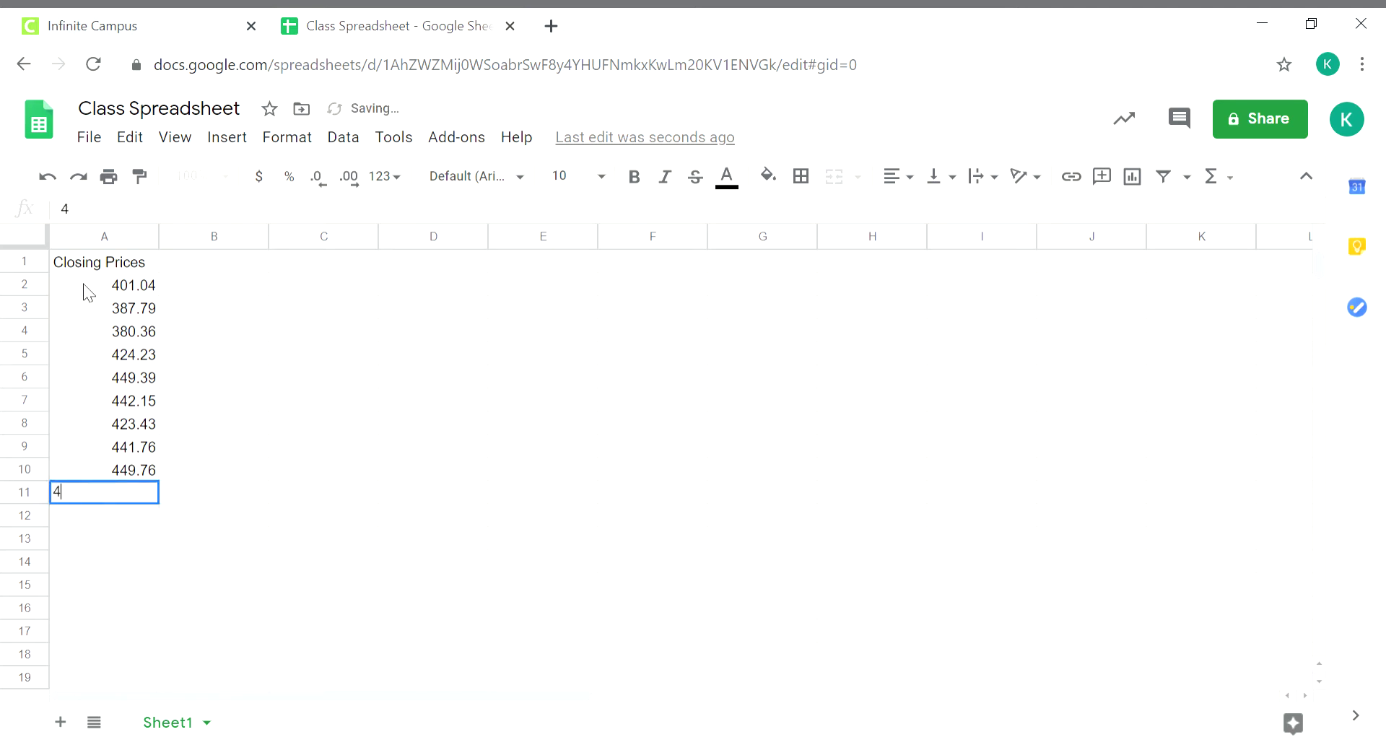
{"action": "type", "text": "19.62"}
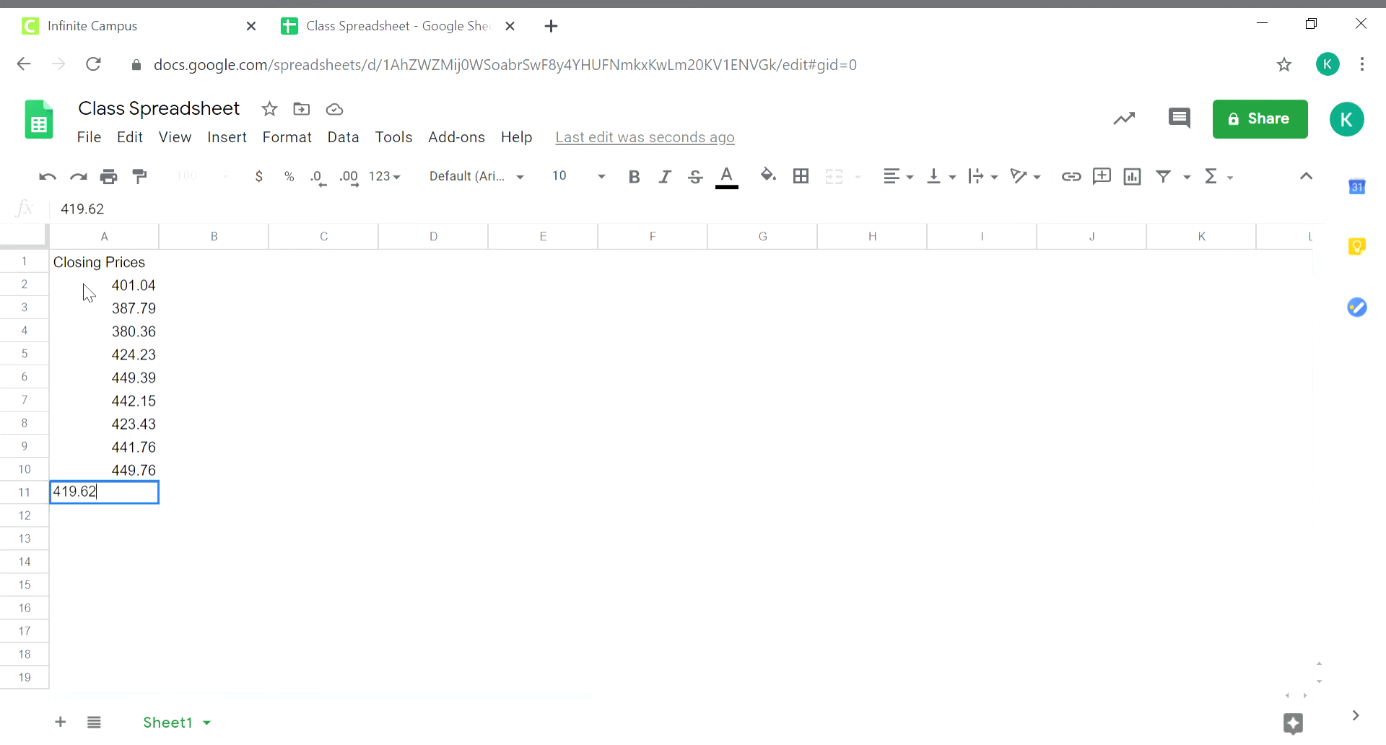
{"action": "key", "text": "Return"}
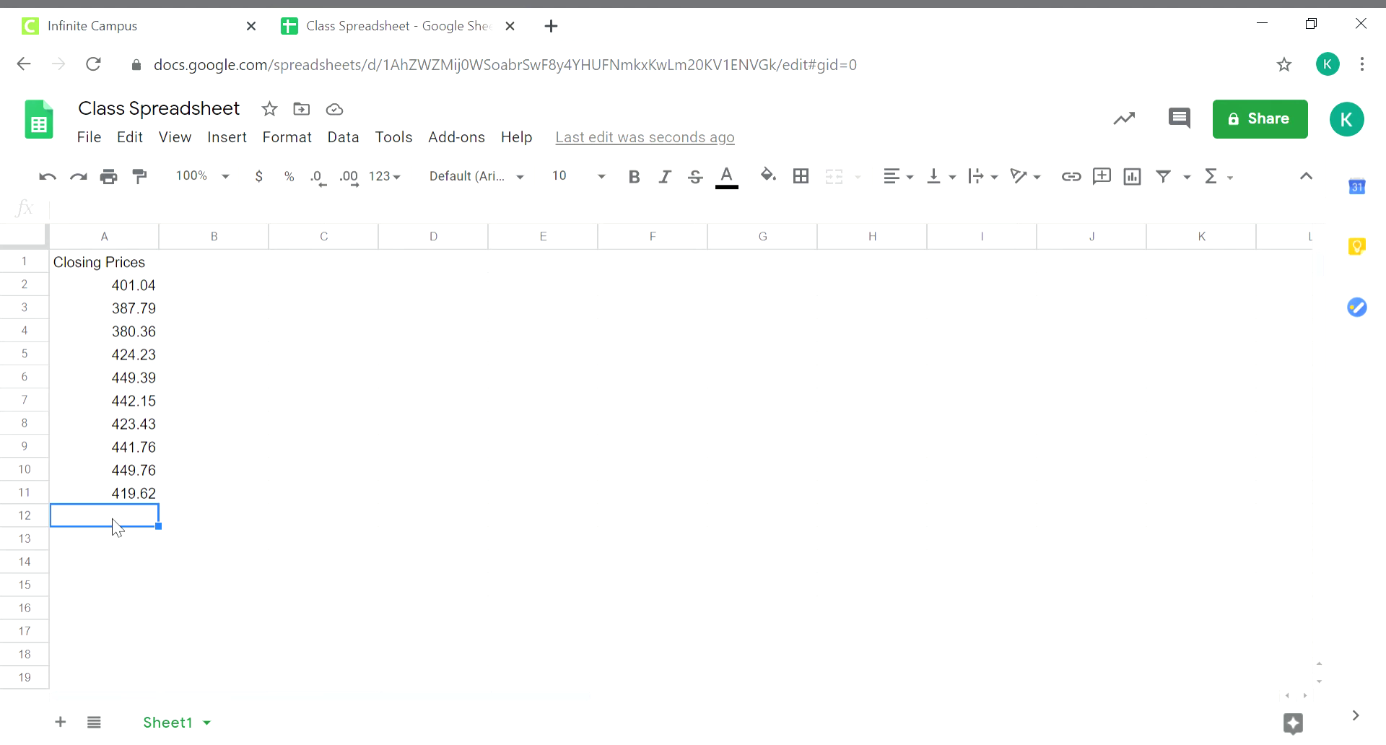
{"action": "type", "text": "422.00"}
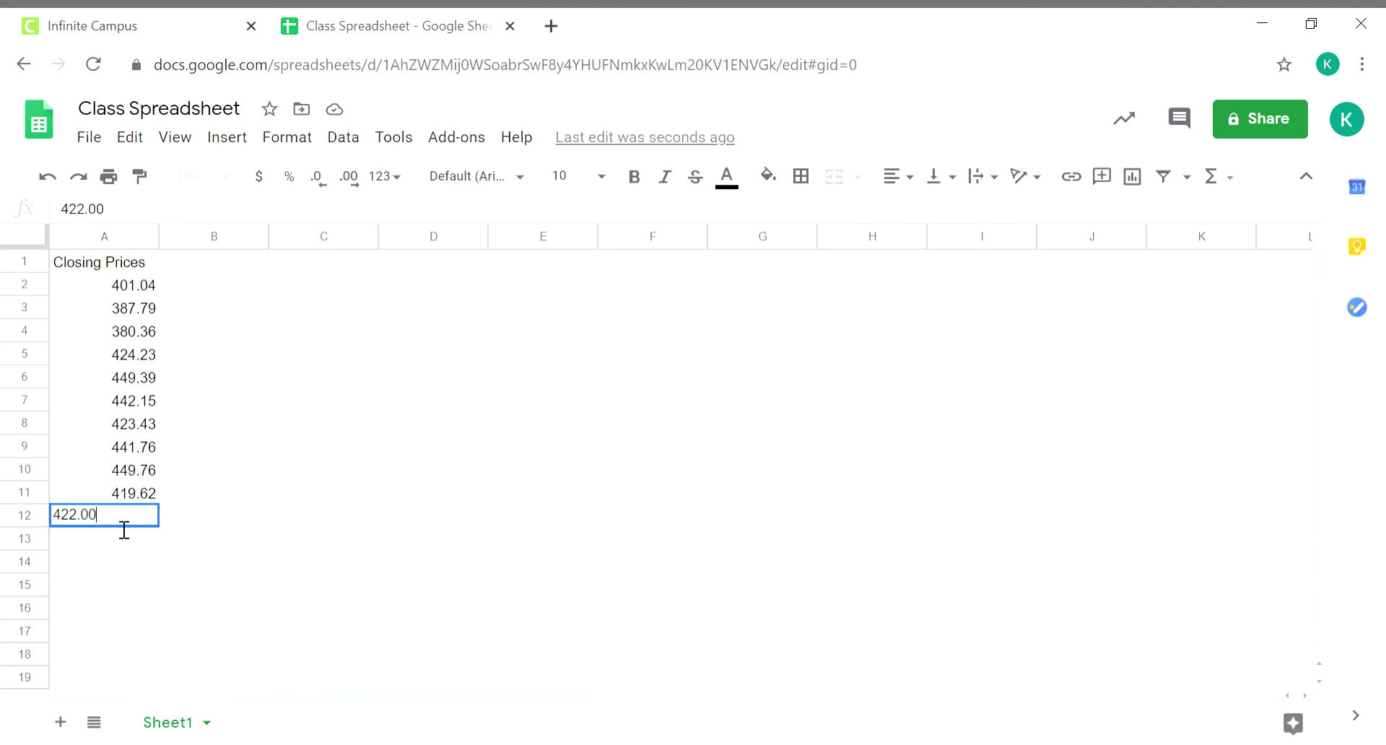
{"action": "key", "text": "Return"}
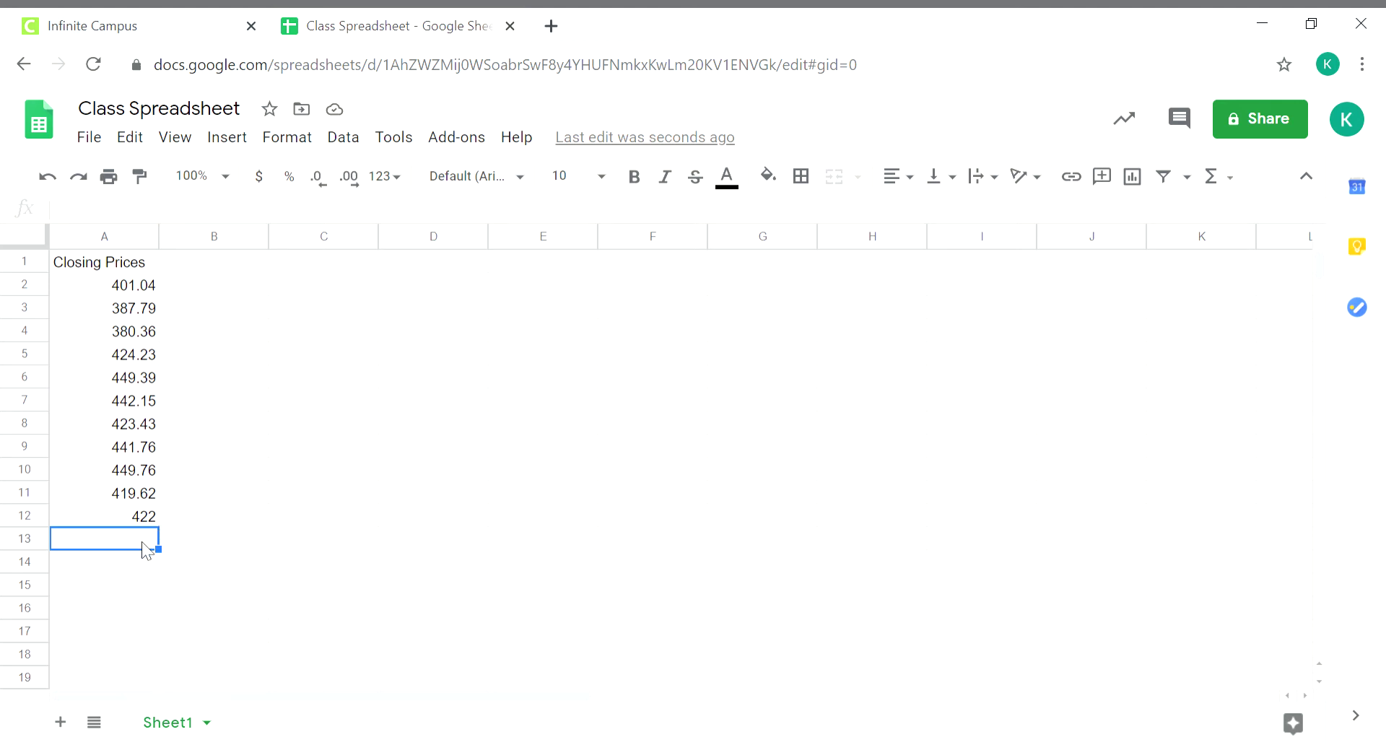
{"action": "type", "text": "422.80"}
{"action": "key", "text": "Return"}
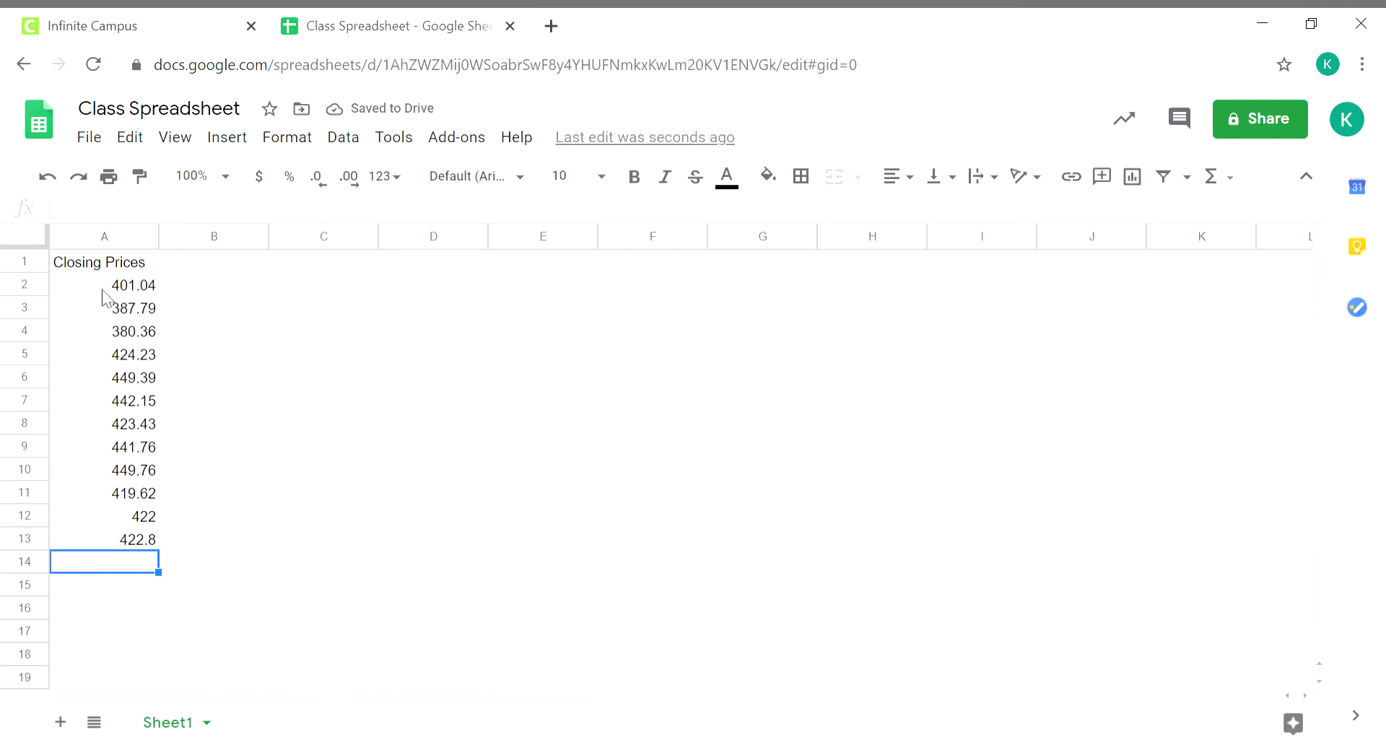
Step: Format the closing prices in A2:A13 as currency
{"action": "left_click_drag", "start_coordinate": [70, 293], "coordinate": [110, 543]}
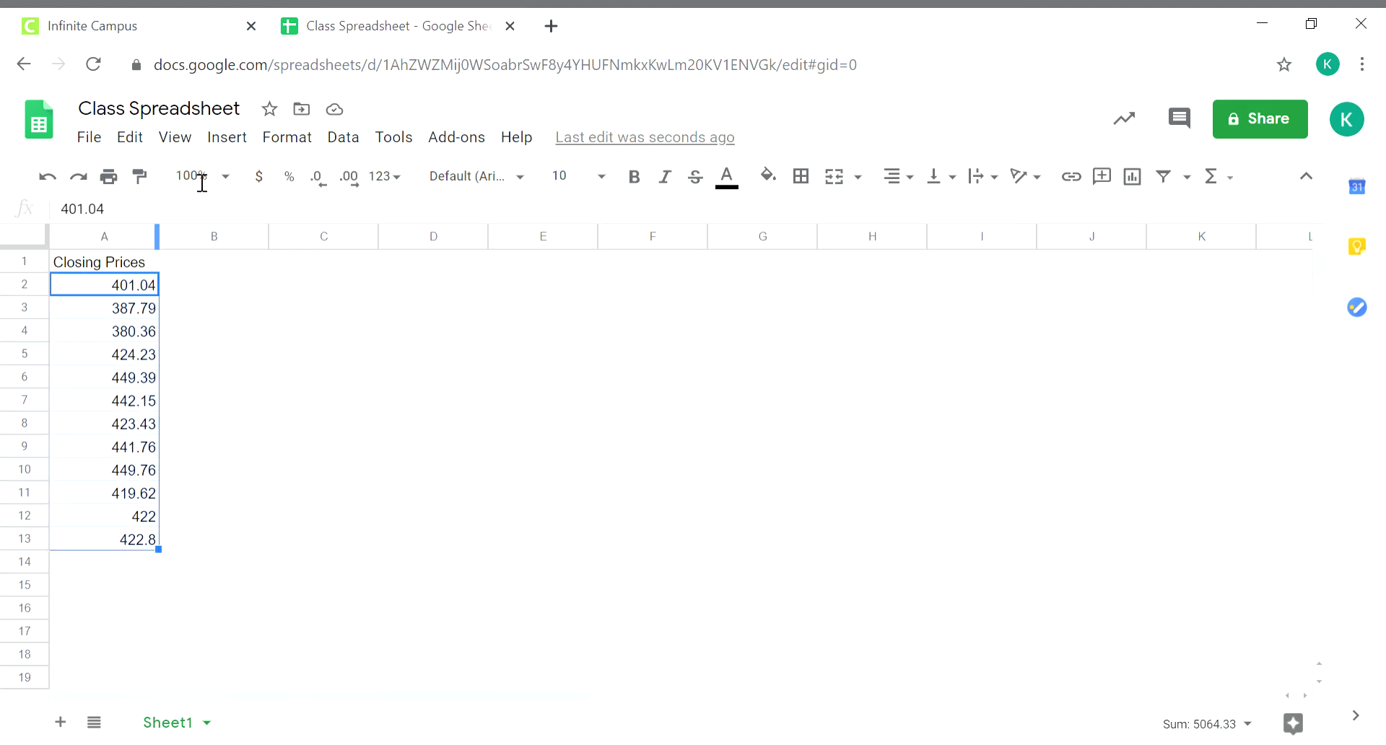
{"action": "left_click", "coordinate": [260, 181]}
{"action": "left_click", "coordinate": [208, 426]}
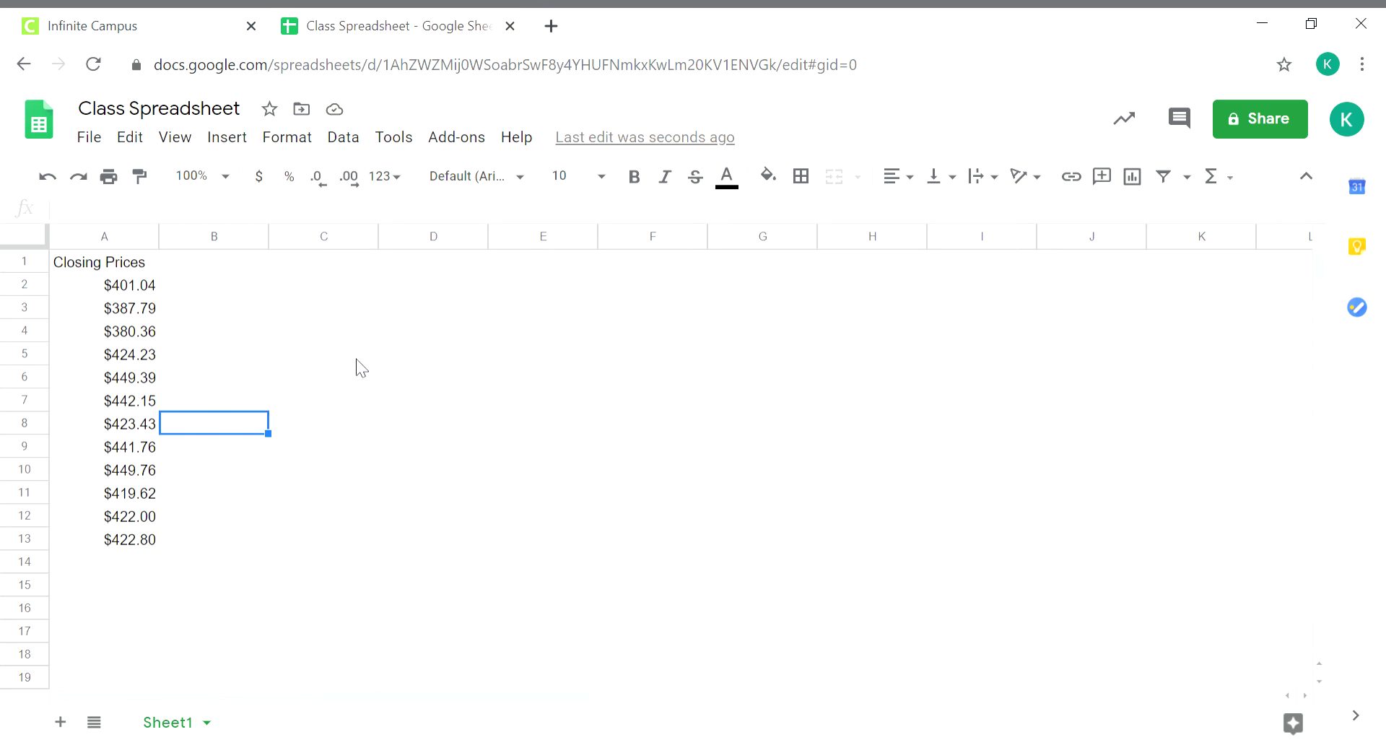
{"action": "left_click", "coordinate": [186, 269]}
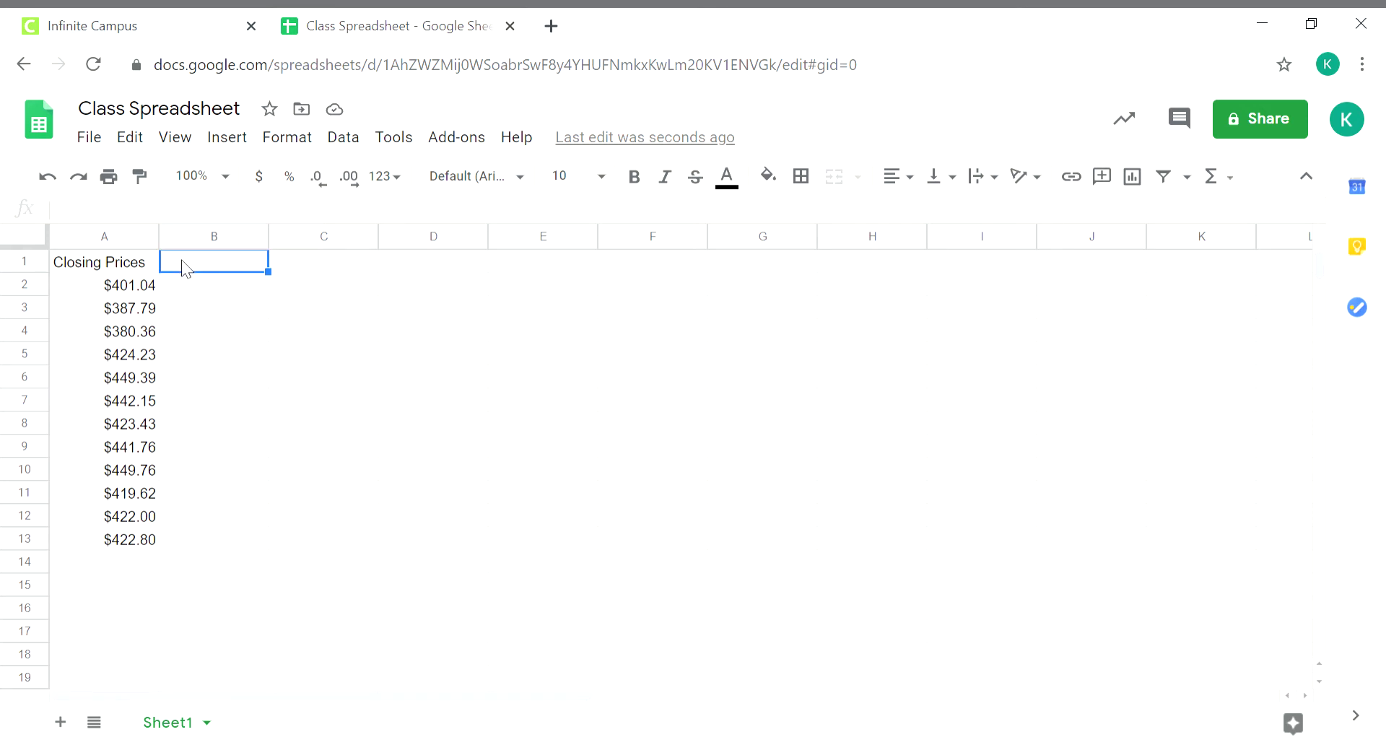
Step: Type the heading 'Net Change' into cell B1
{"action": "type", "text": "Net Change"}
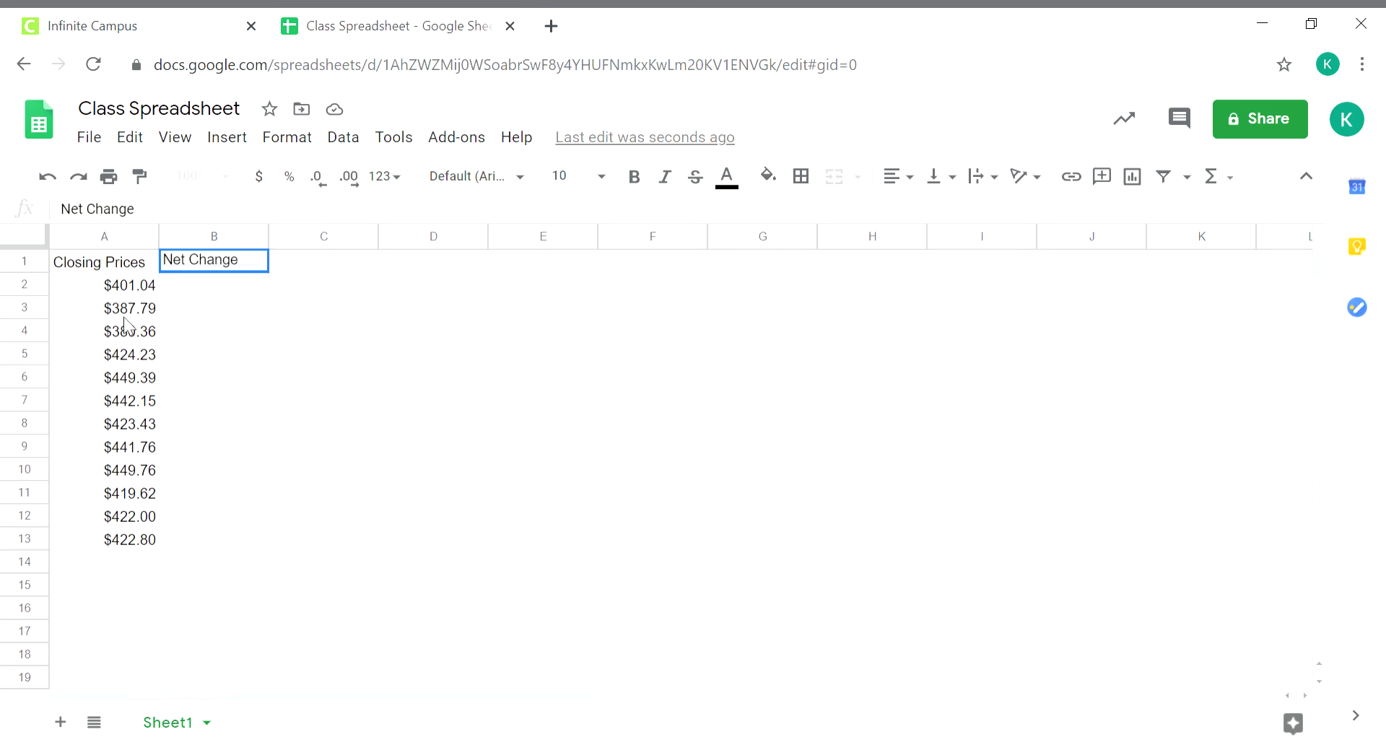
{"action": "left_click", "coordinate": [171, 283]}
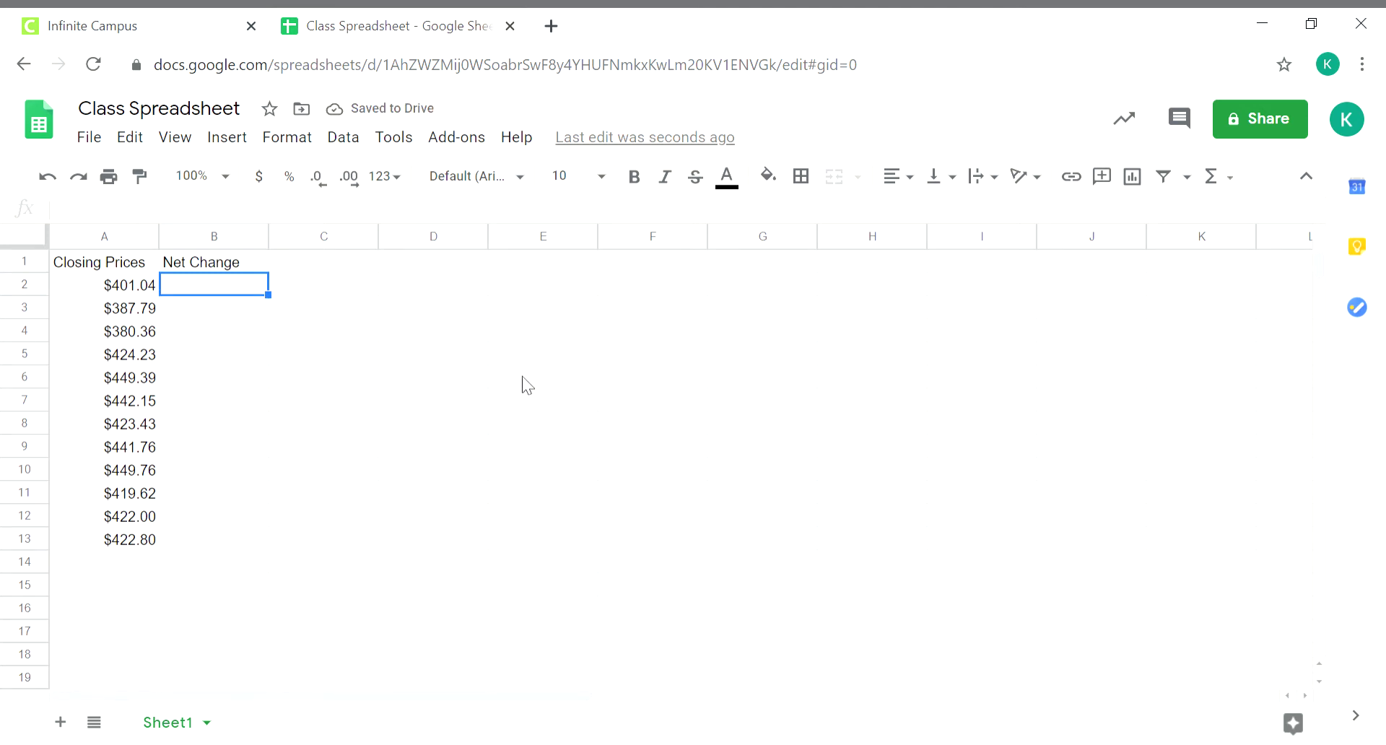
Step: Enter =a2-a3 in B2, giving $13.25, and begin =a3-a4 in B3
{"action": "type", "text": "="}
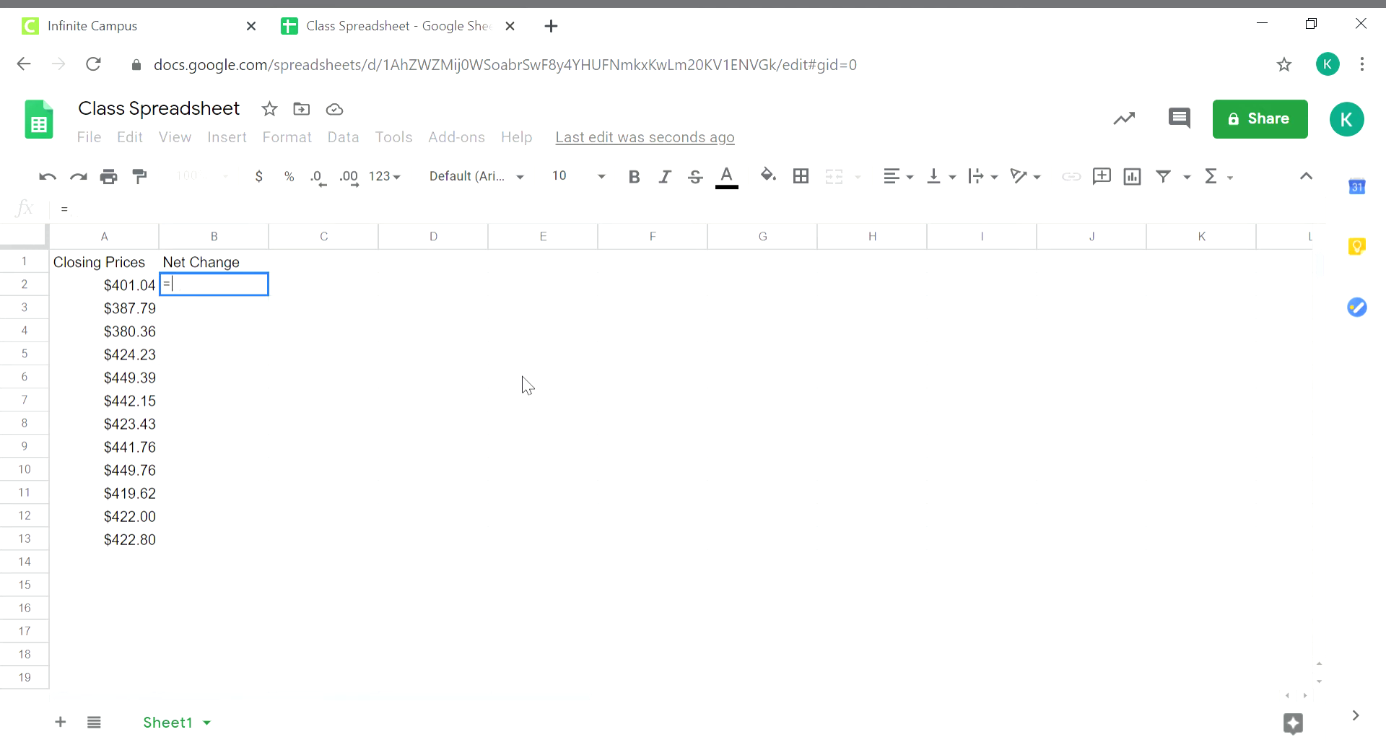
{"action": "type", "text": "a2"}
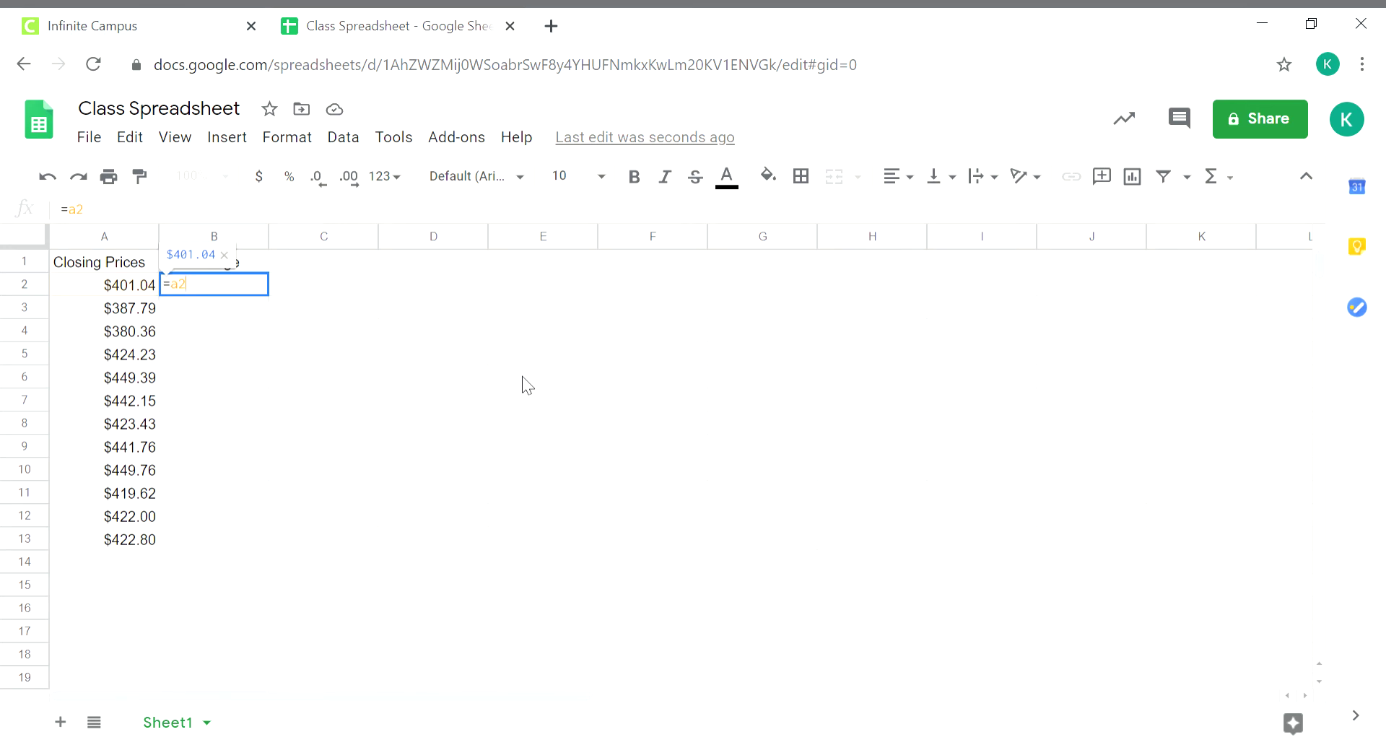
{"action": "type", "text": "-"}
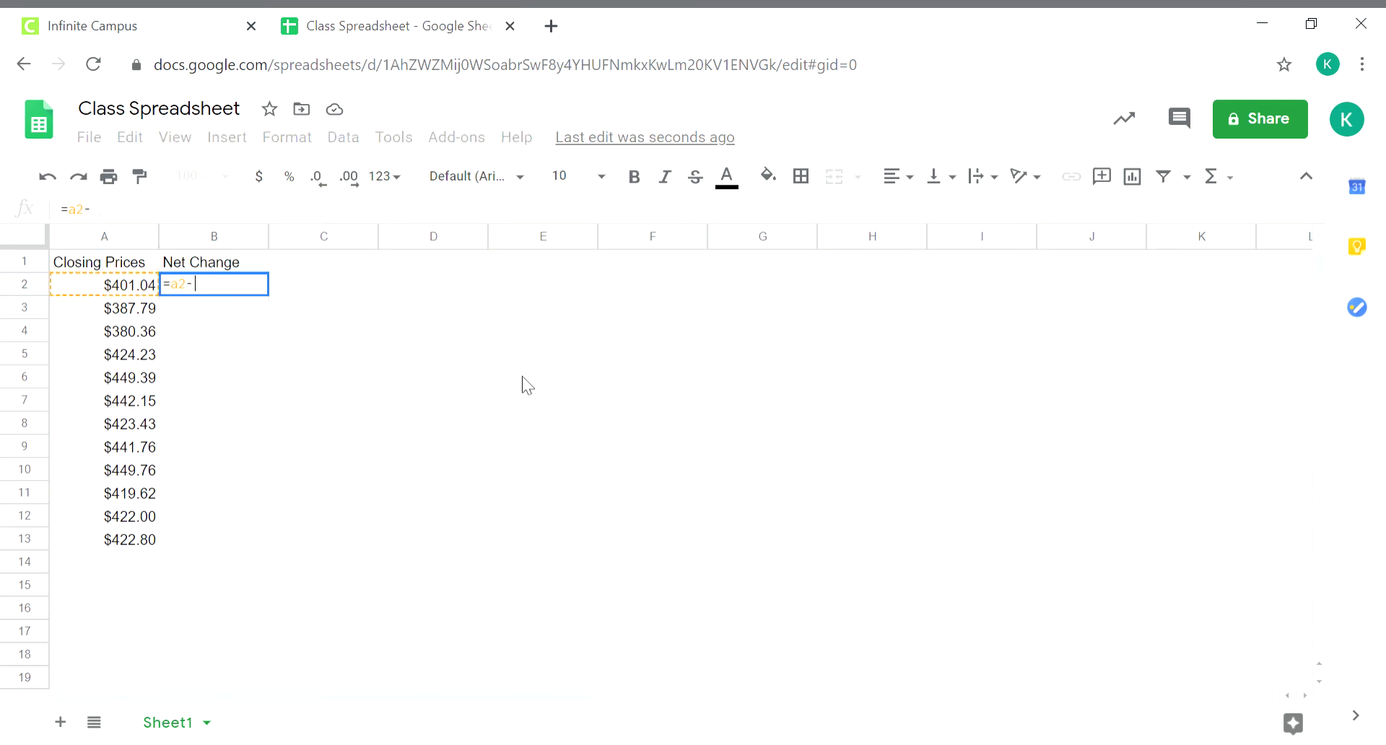
{"action": "type", "text": "a3"}
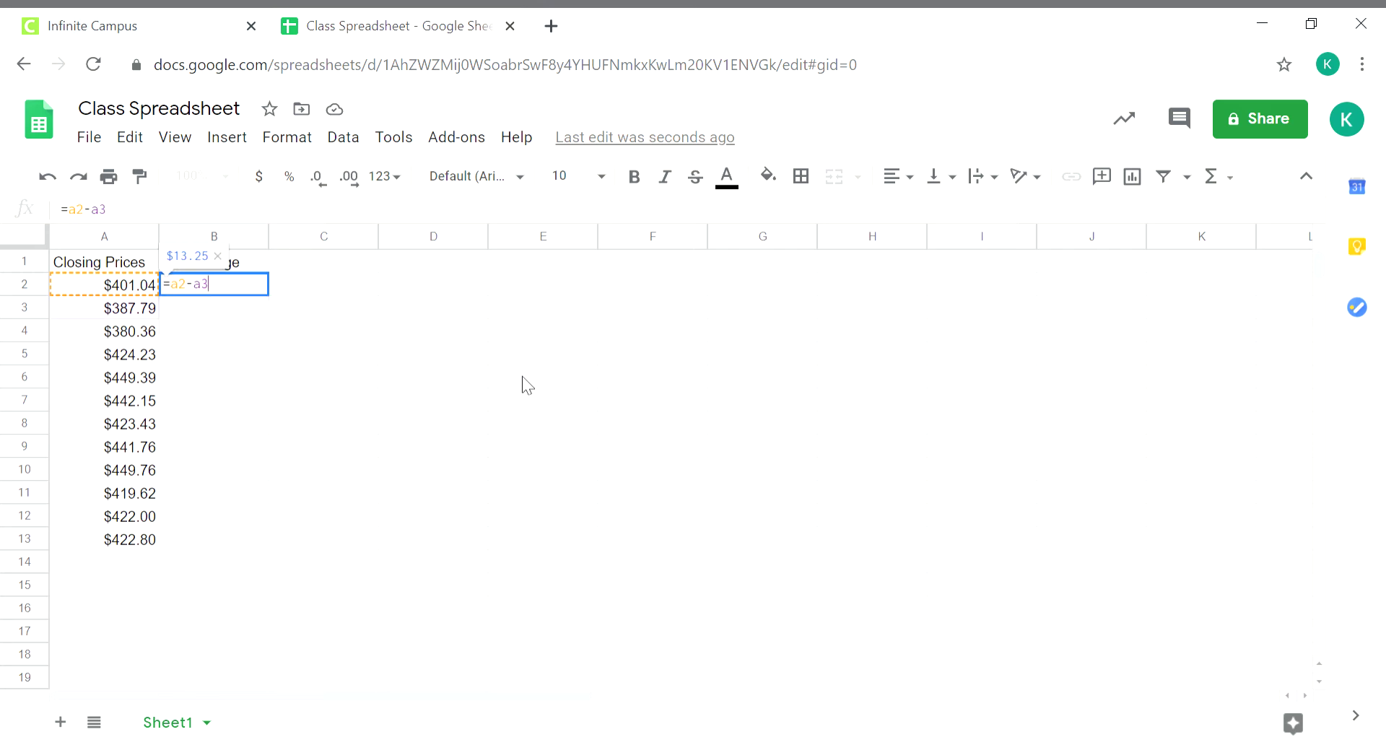
{"action": "key", "text": "Return"}
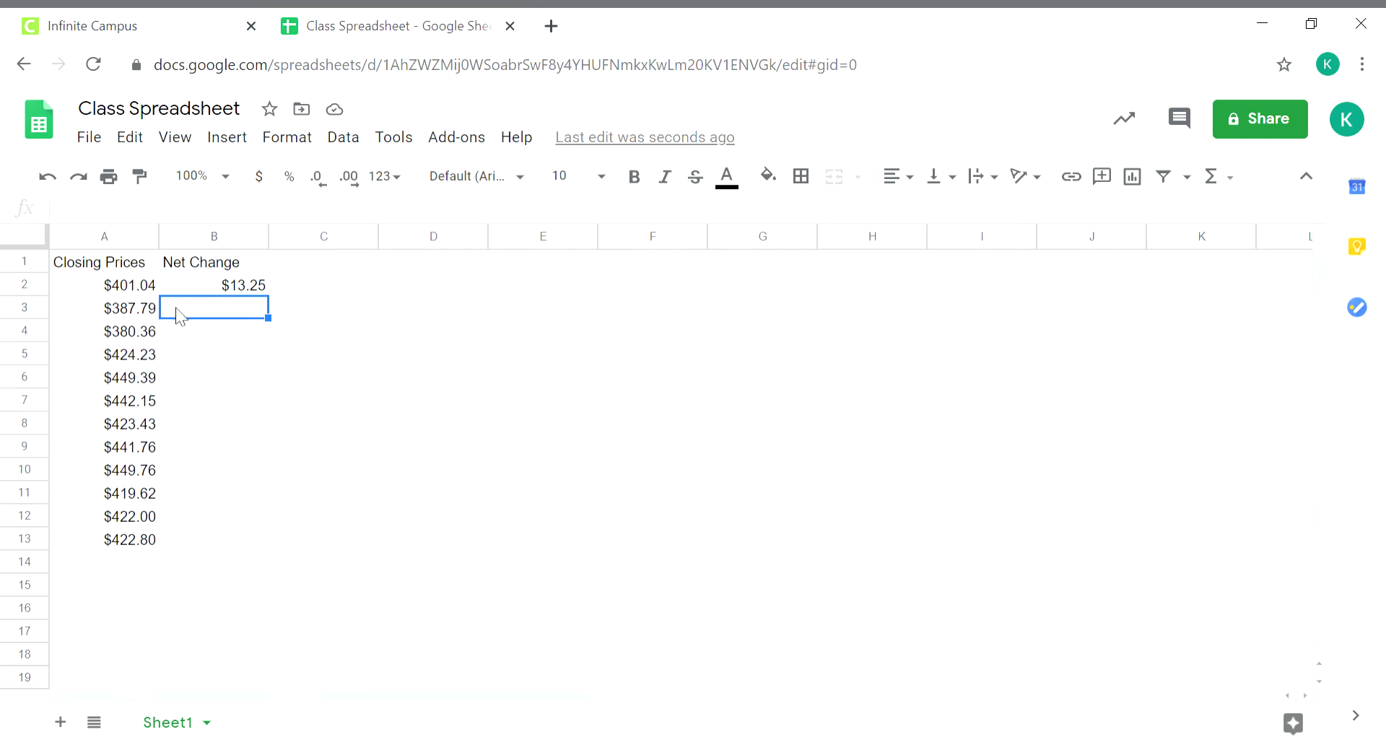
{"action": "type", "text": "="}
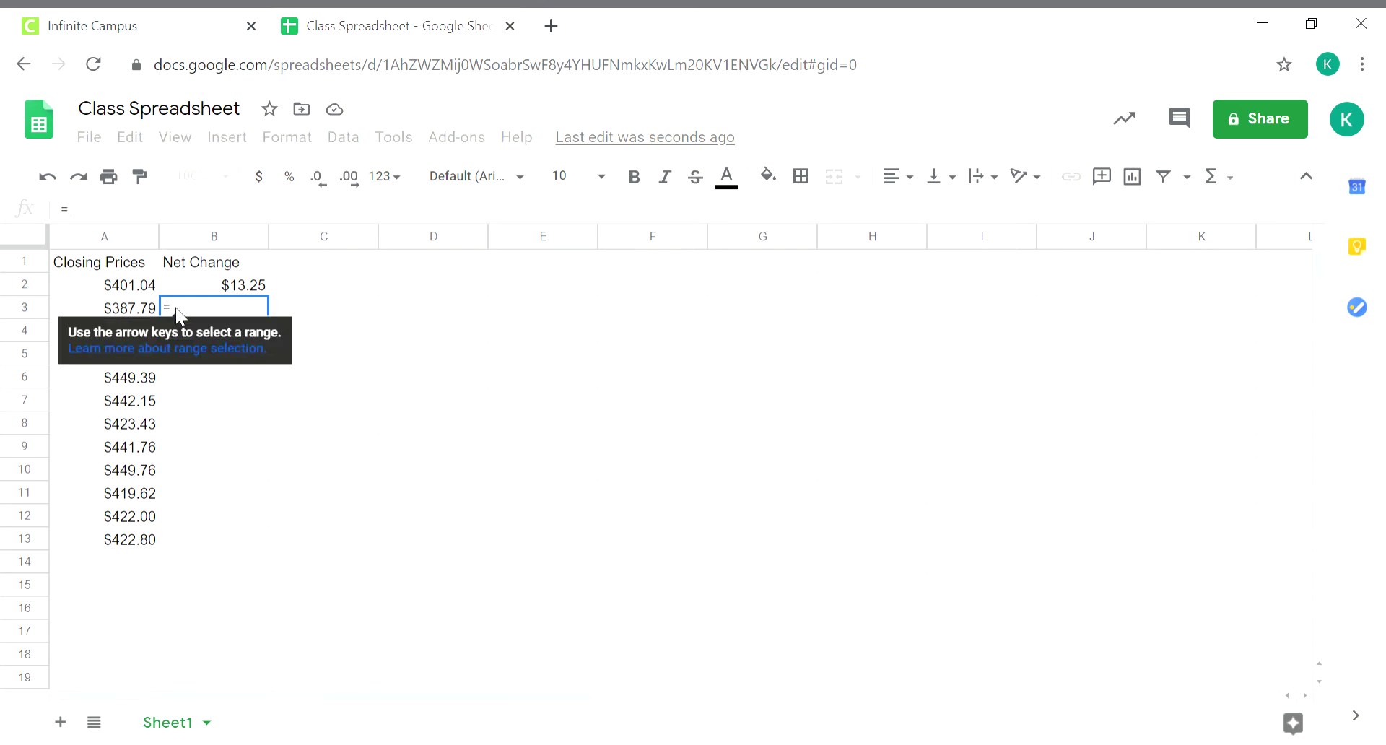
{"action": "type", "text": "a3"}
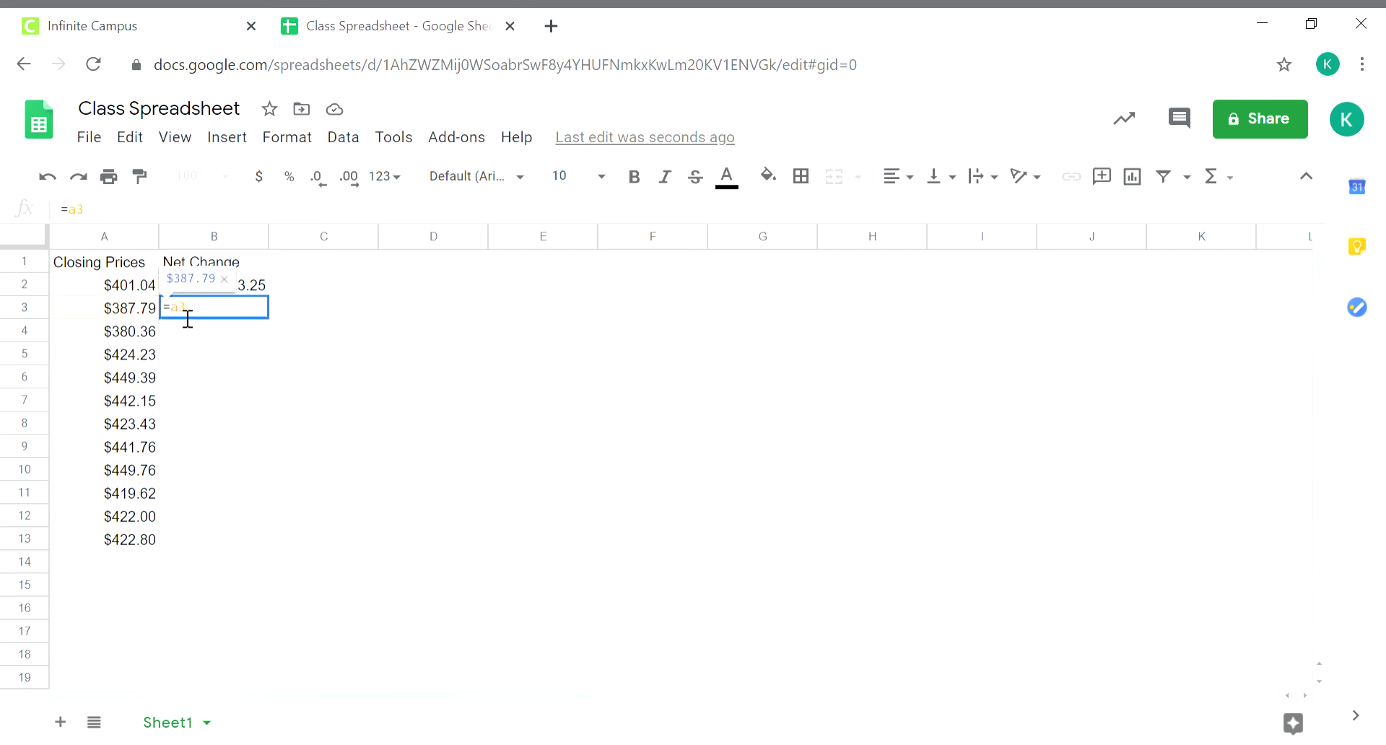
{"action": "type", "text": "-a4"}
Step: Commit B3's formula and fill B4:B8 with the suggested consecutive-price difference formulas
{"action": "key", "text": "Return"}
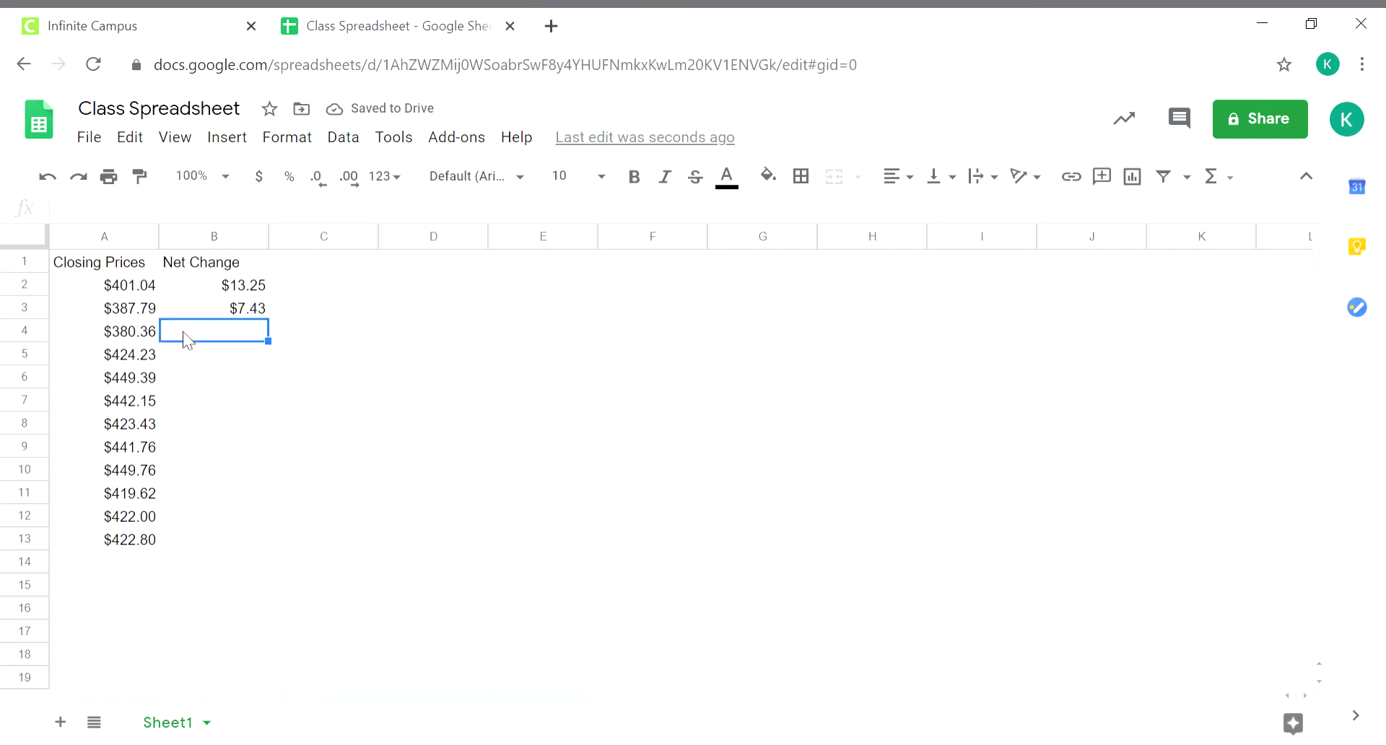
{"action": "type", "text": "="}
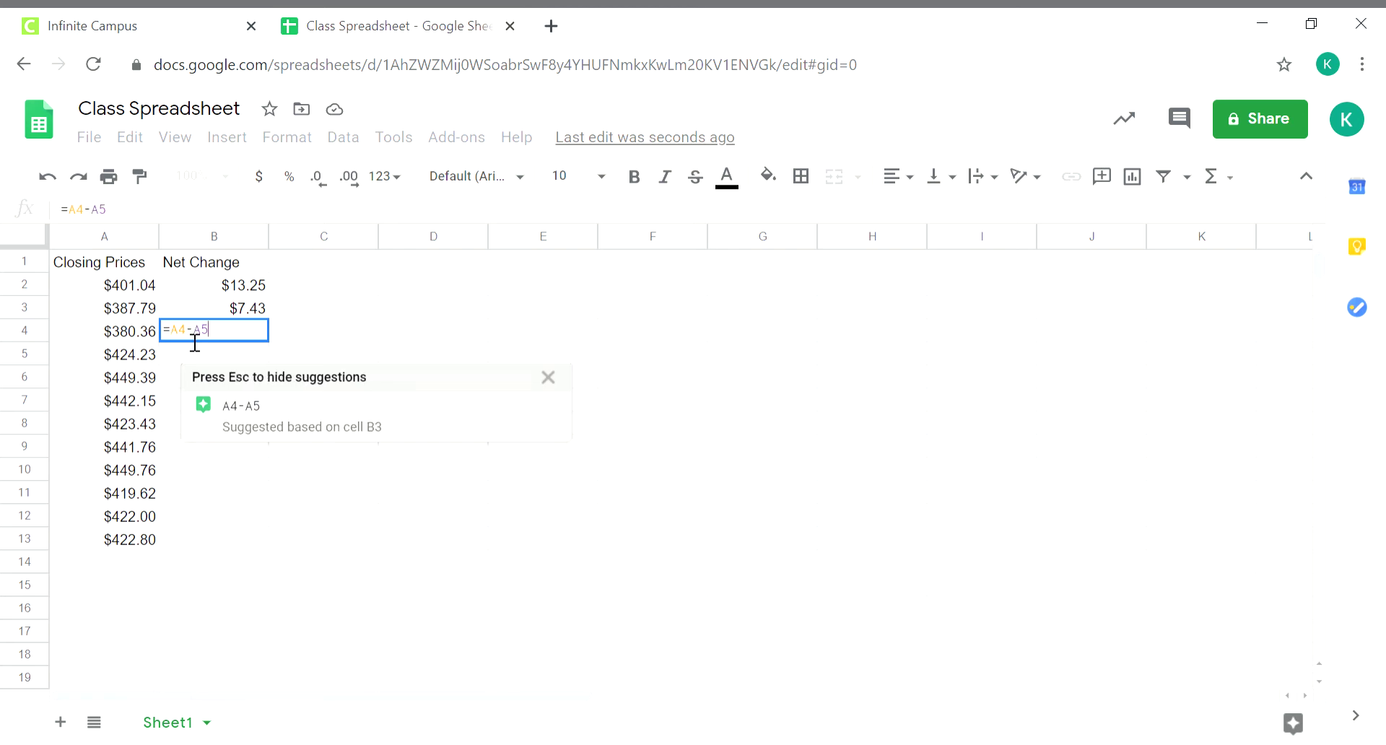
{"action": "key", "text": "Return"}
{"action": "key", "text": "Return"}
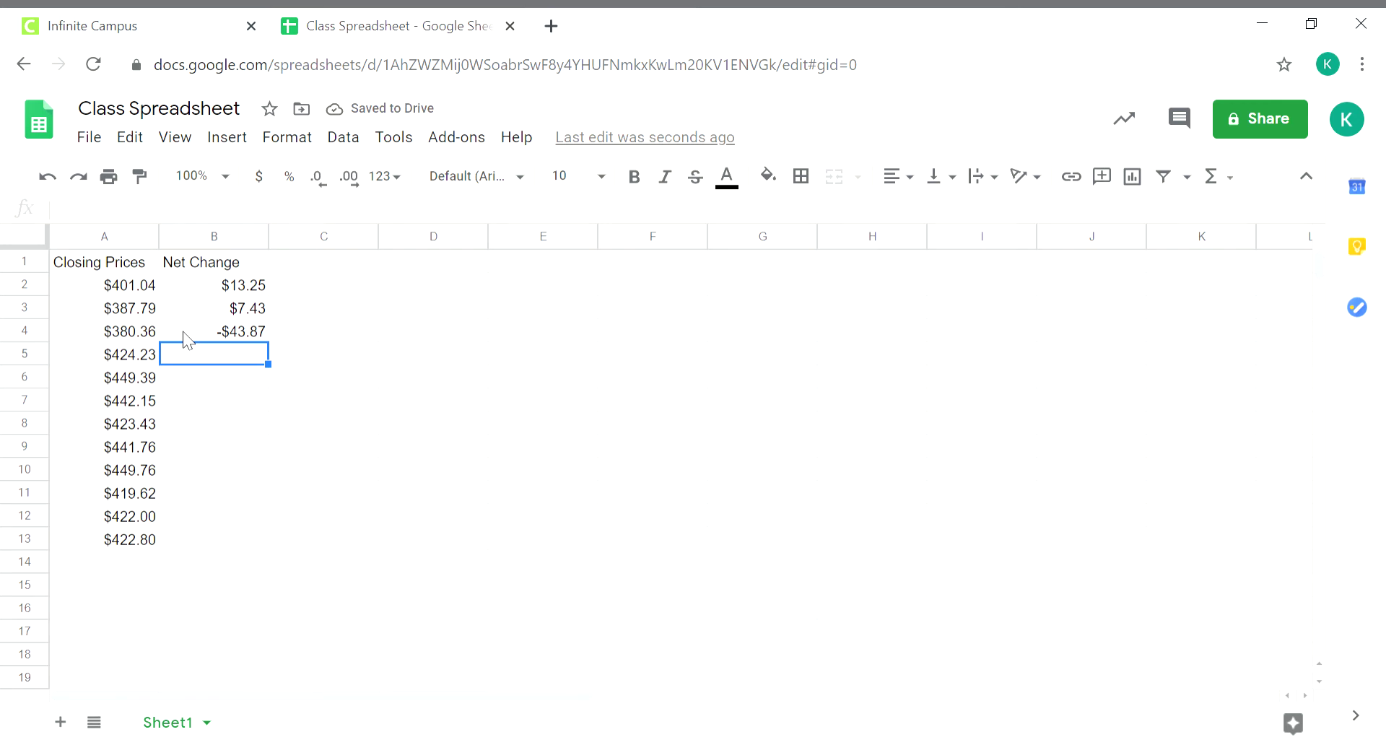
{"action": "type", "text": "="}
{"action": "key", "text": "Return"}
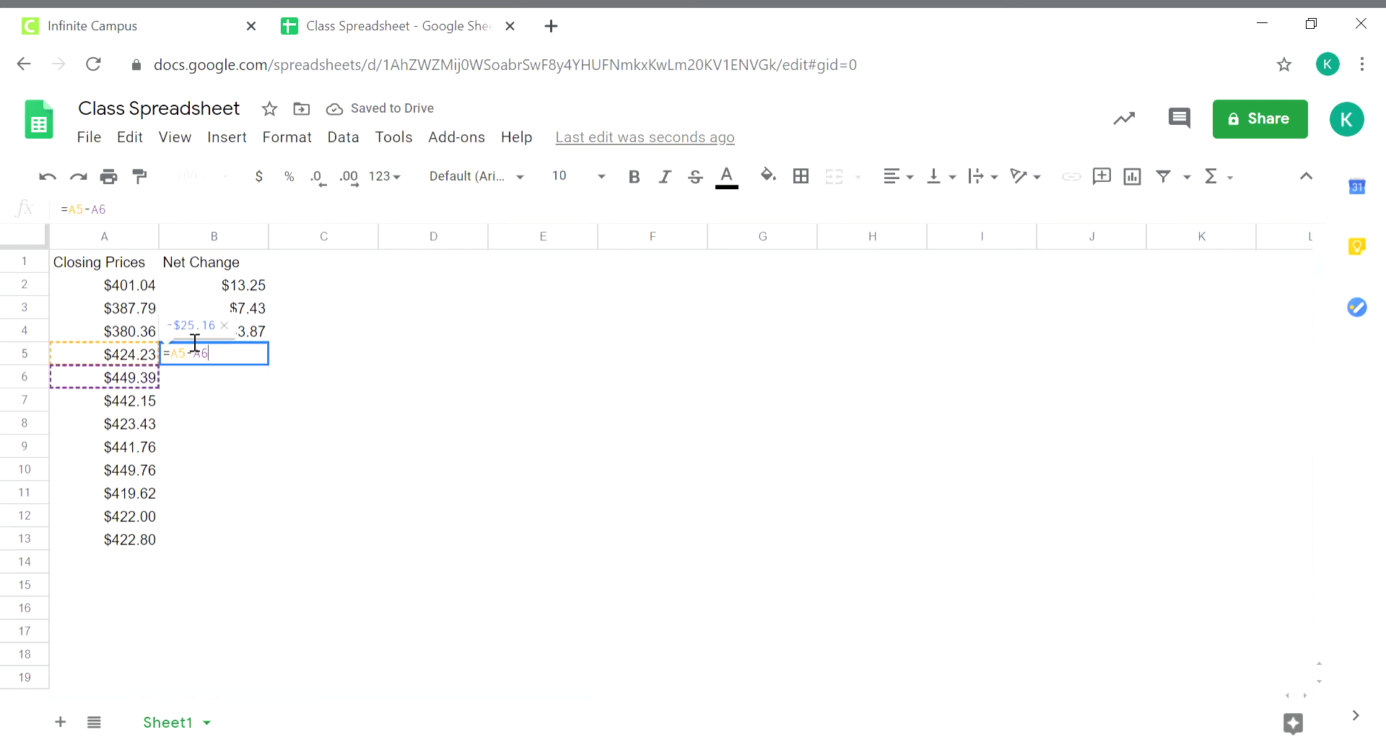
{"action": "key", "text": "Return"}
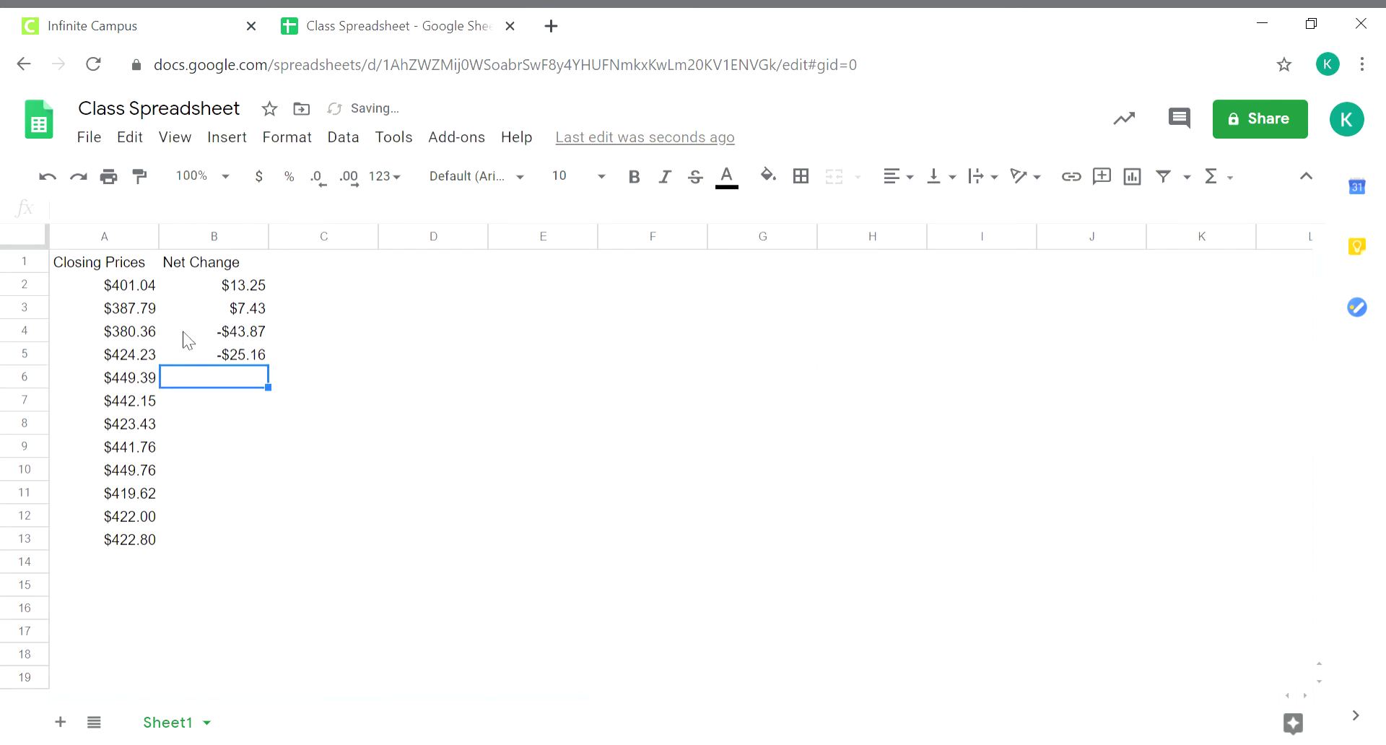
{"action": "type", "text": "="}
{"action": "key", "text": "Return"}
{"action": "key", "text": "Return"}
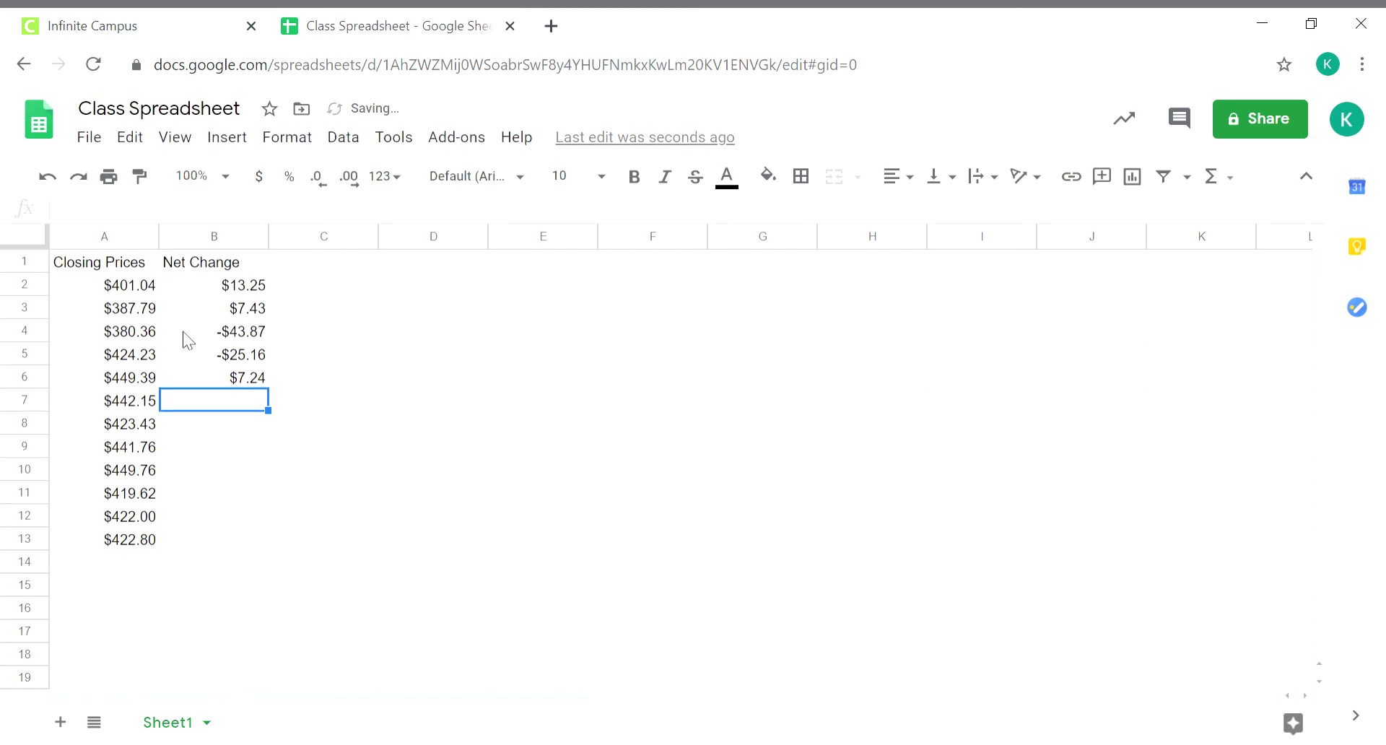
{"action": "type", "text": "="}
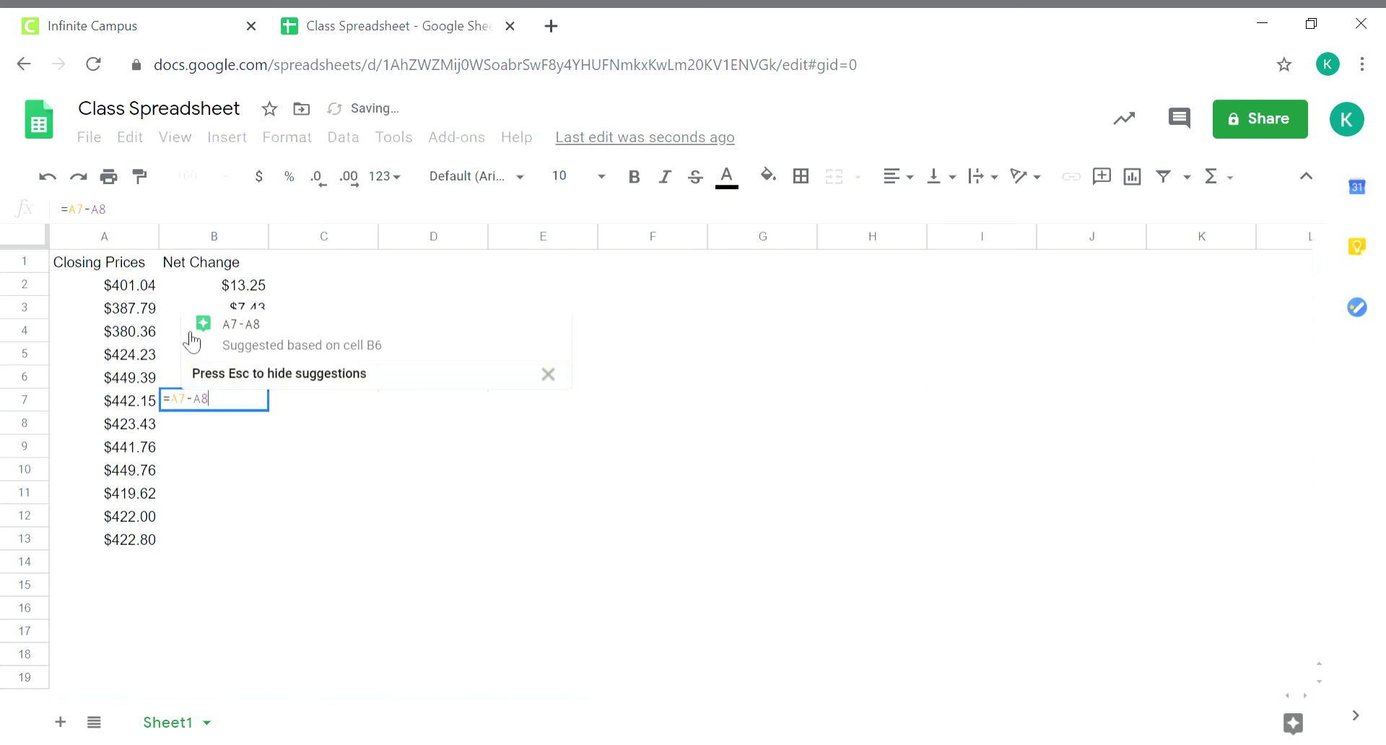
{"action": "key", "text": "Return"}
{"action": "key", "text": "Return"}
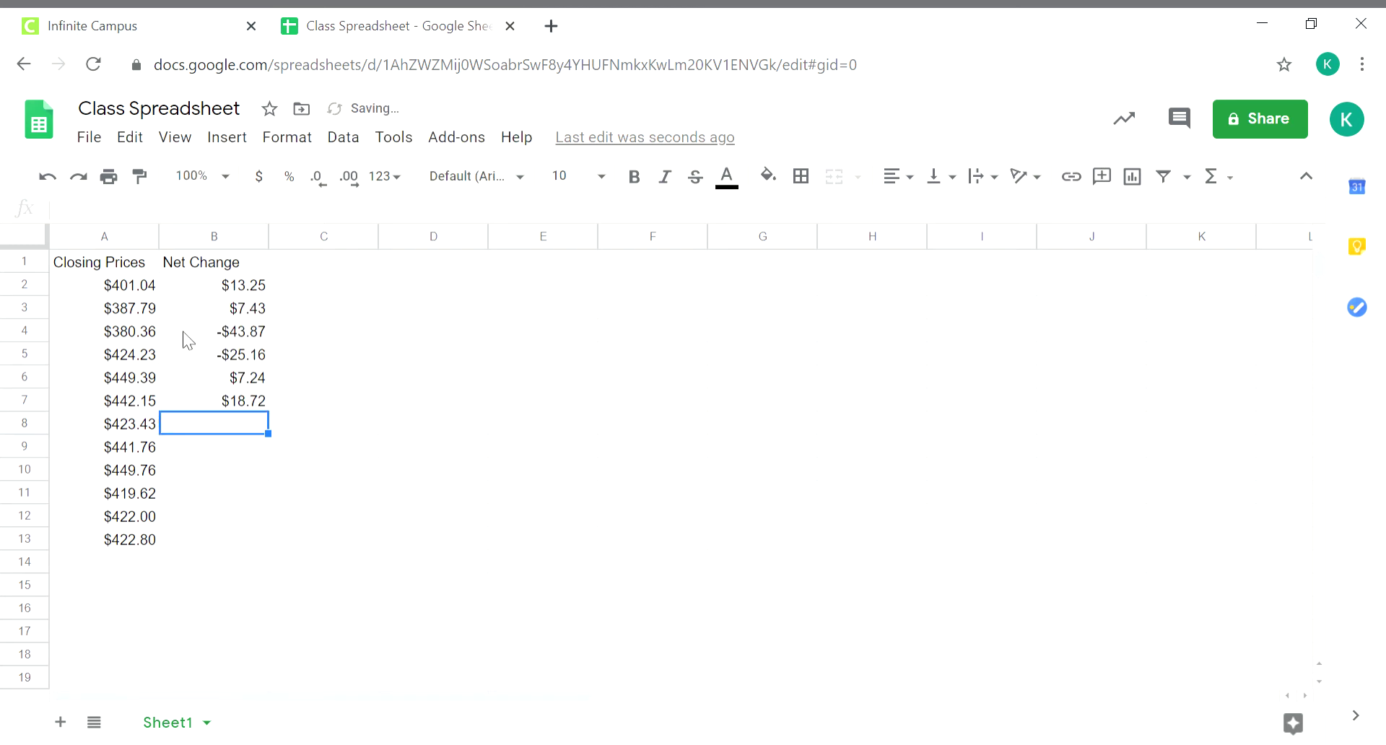
{"action": "type", "text": "="}
{"action": "key", "text": "Return"}
Step: Fill the remaining net changes through B12 with =A12-A13 (-$0.80), attempting B13 too
{"action": "key", "text": "Return"}
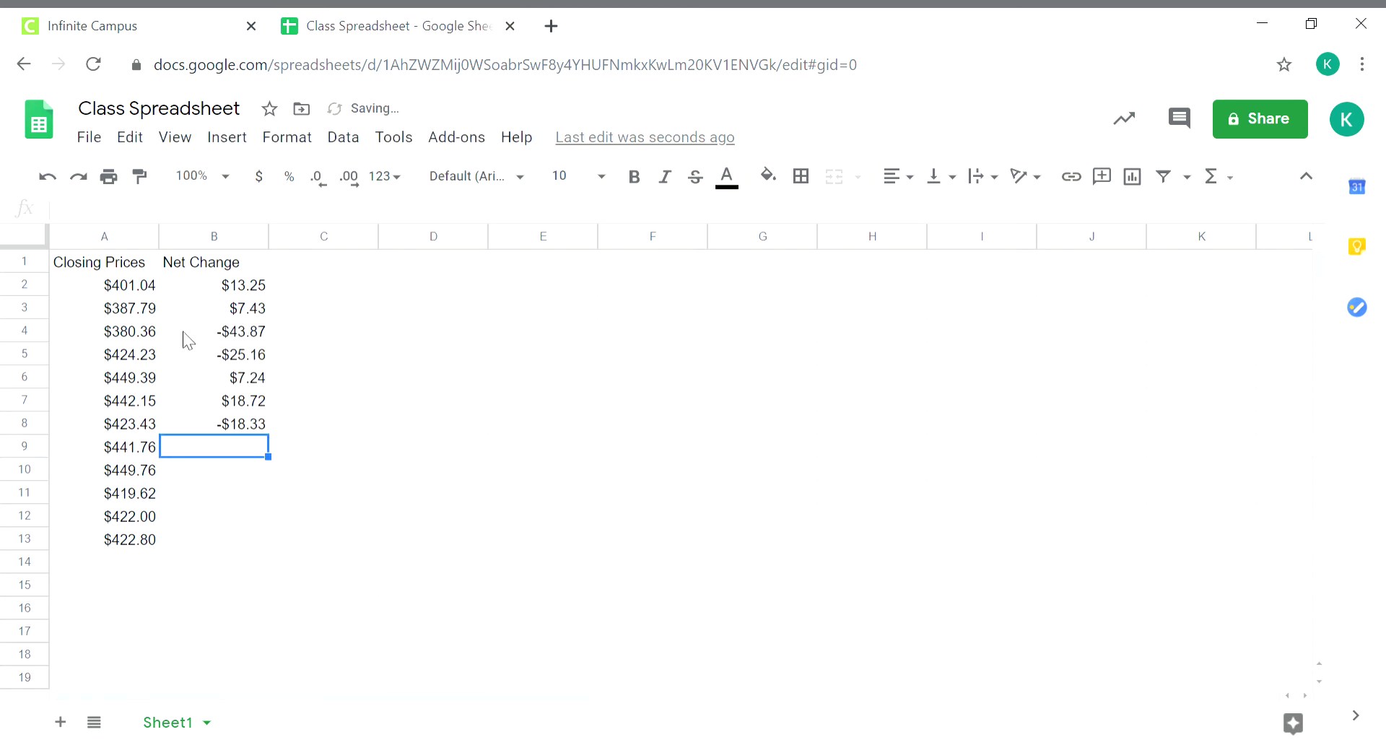
{"action": "type", "text": "="}
{"action": "key", "text": "Return"}
{"action": "key", "text": "Return"}
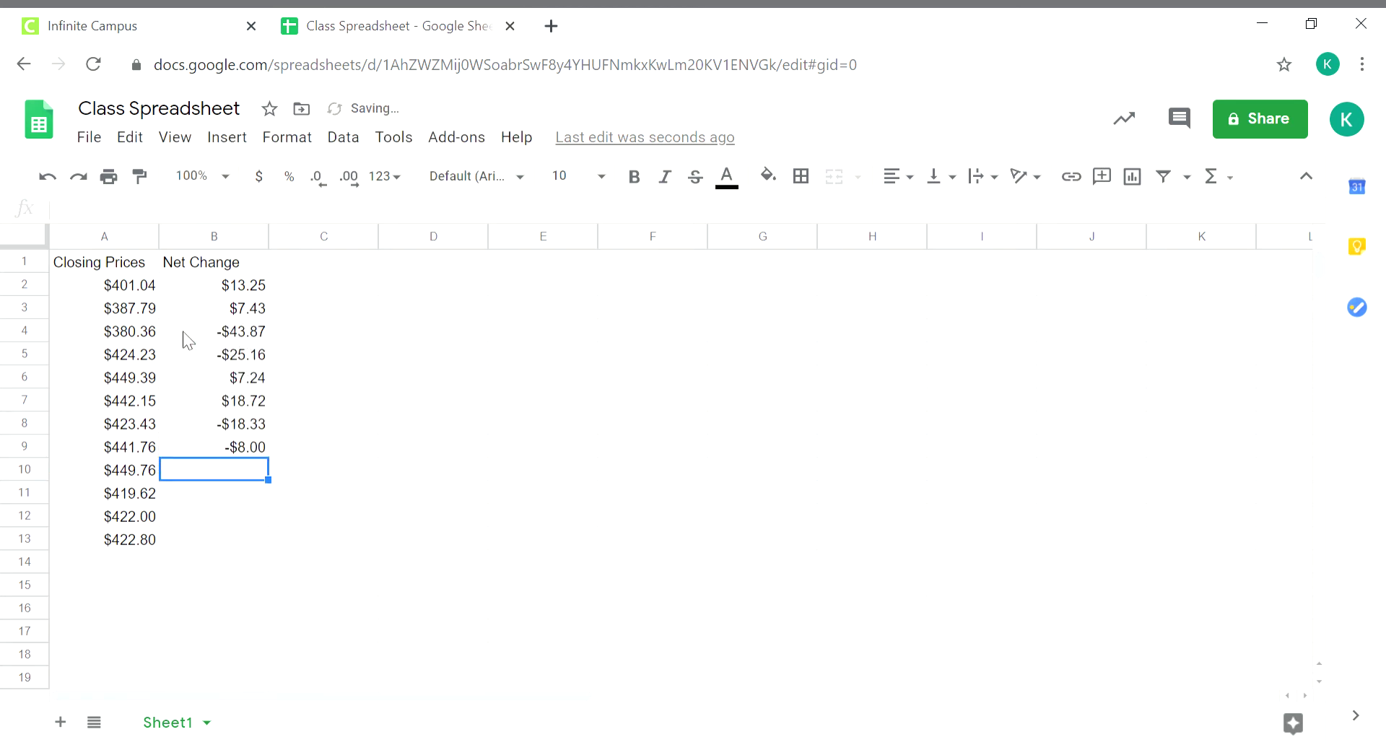
{"action": "type", "text": "="}
{"action": "key", "text": "Return"}
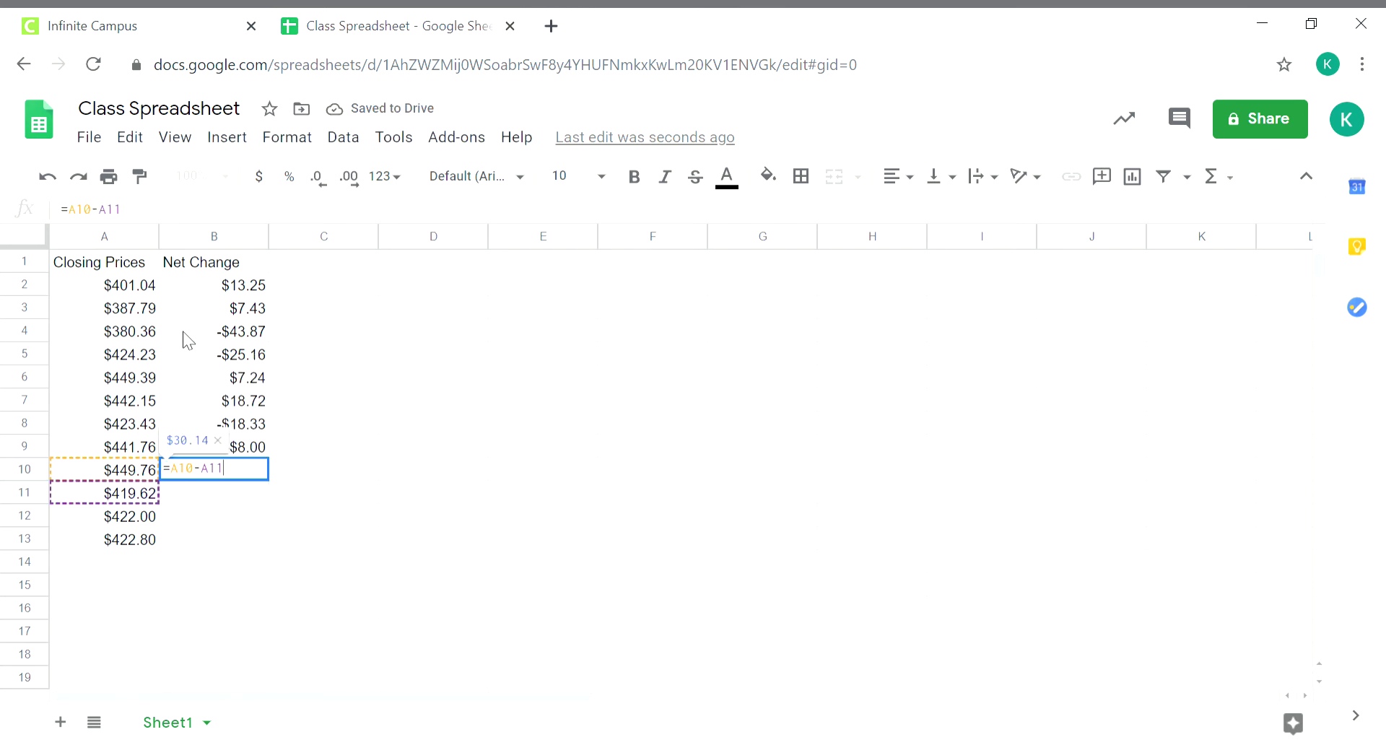
{"action": "key", "text": "Return"}
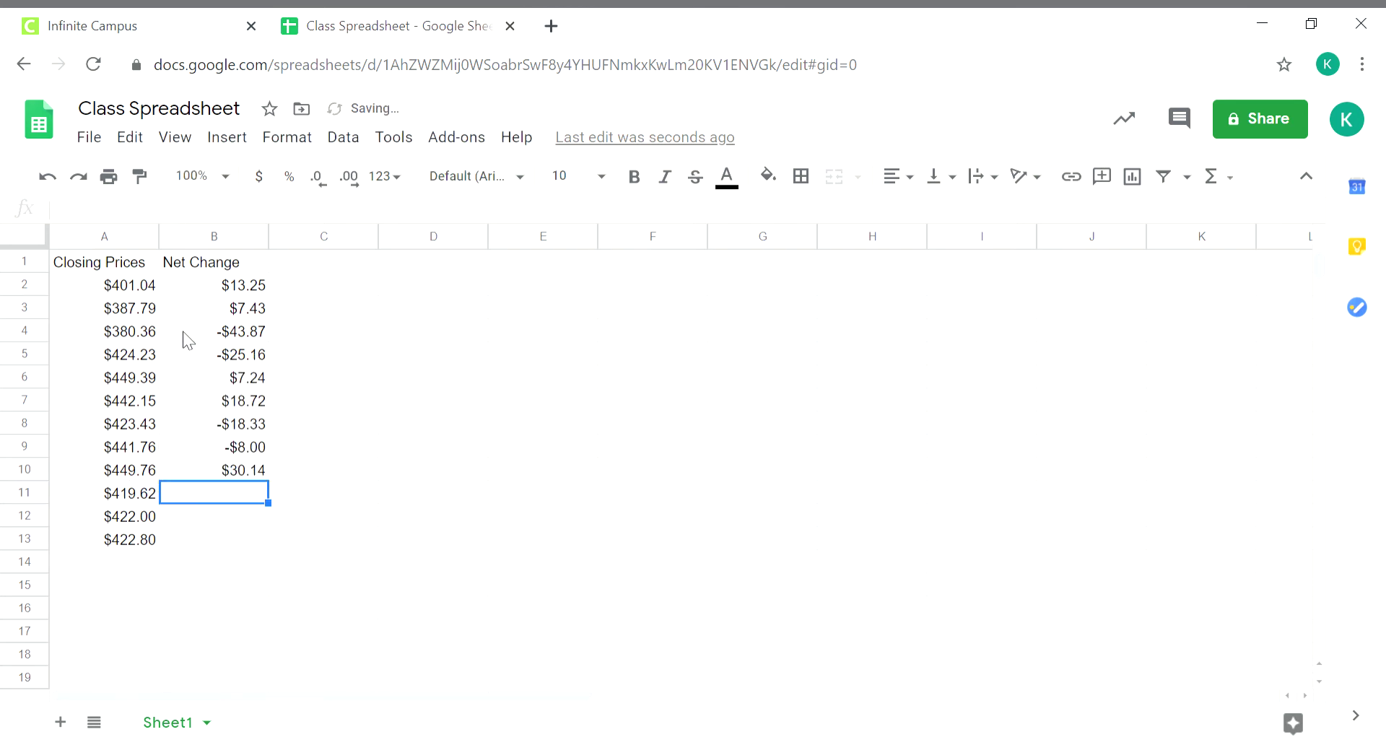
{"action": "type", "text": "="}
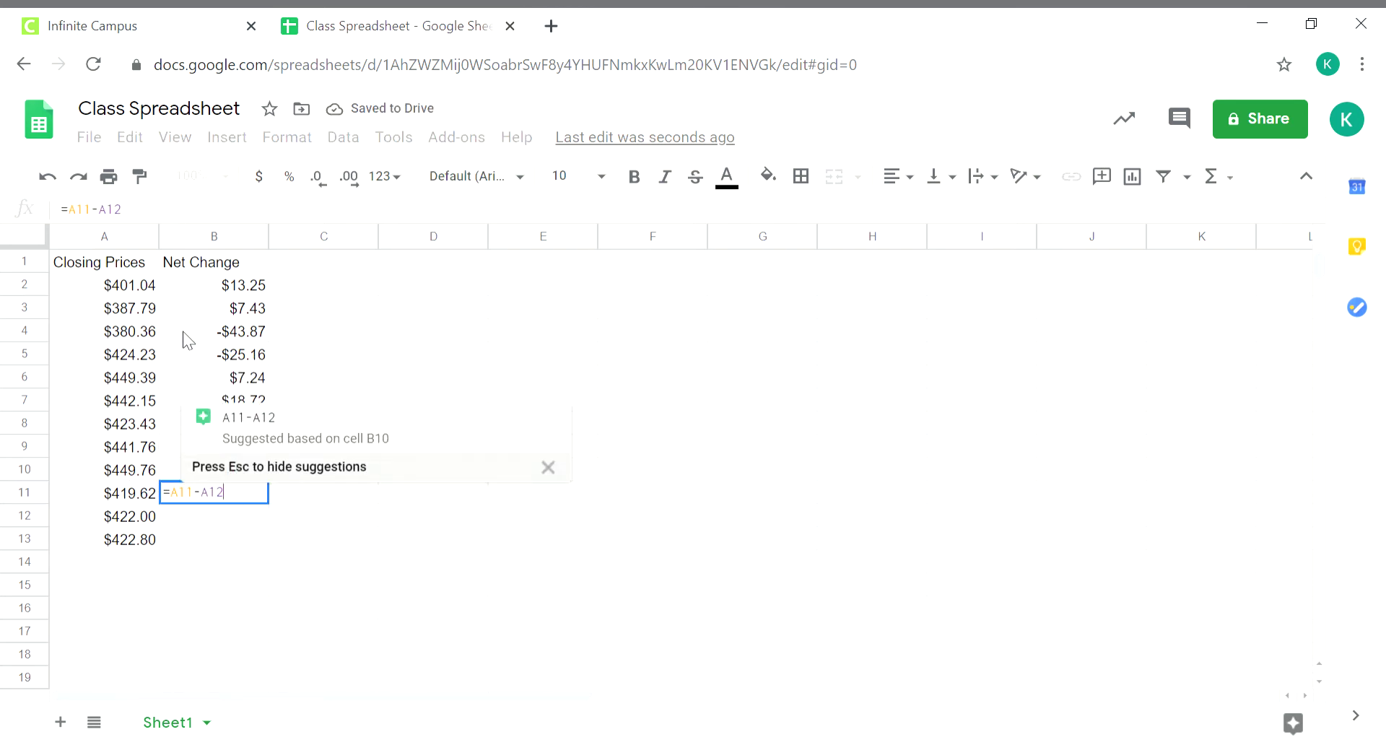
{"action": "key", "text": "Return"}
{"action": "key", "text": "Return"}
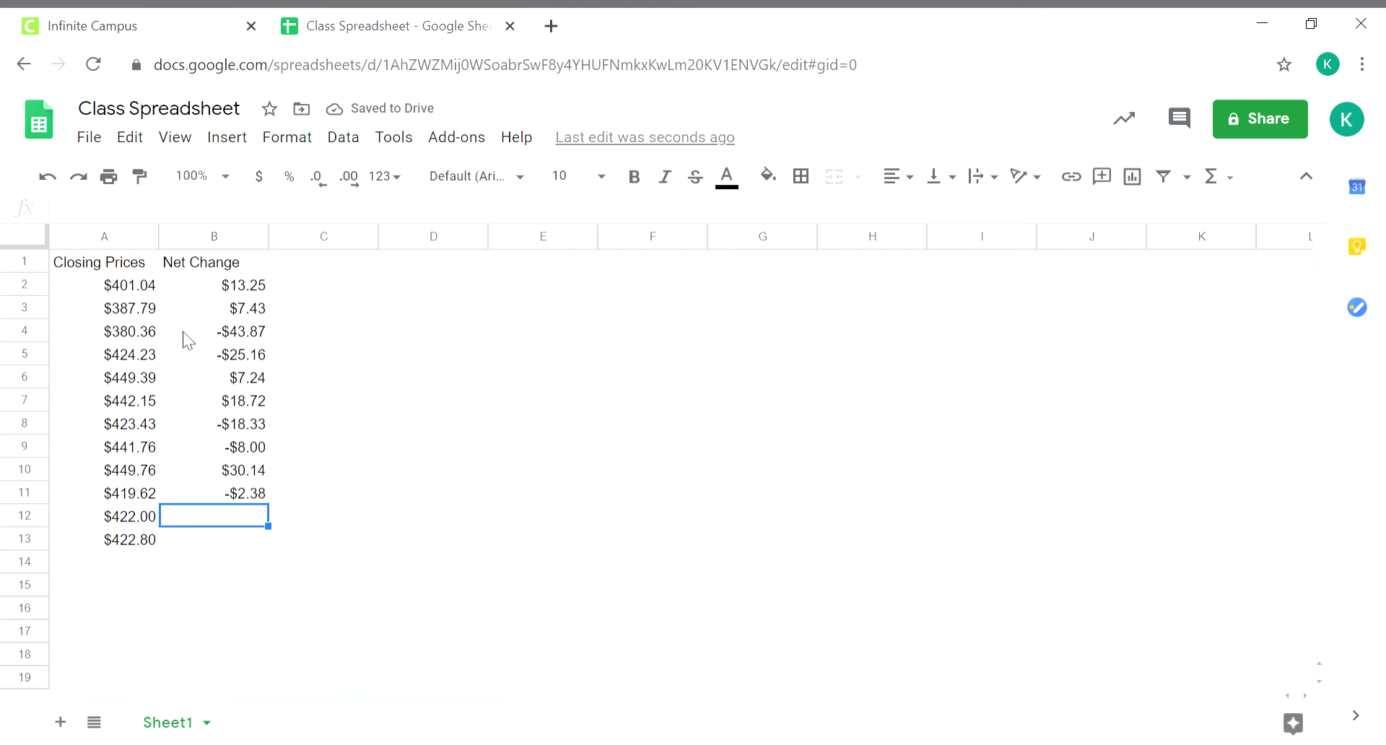
{"action": "type", "text": "=A12-A13"}
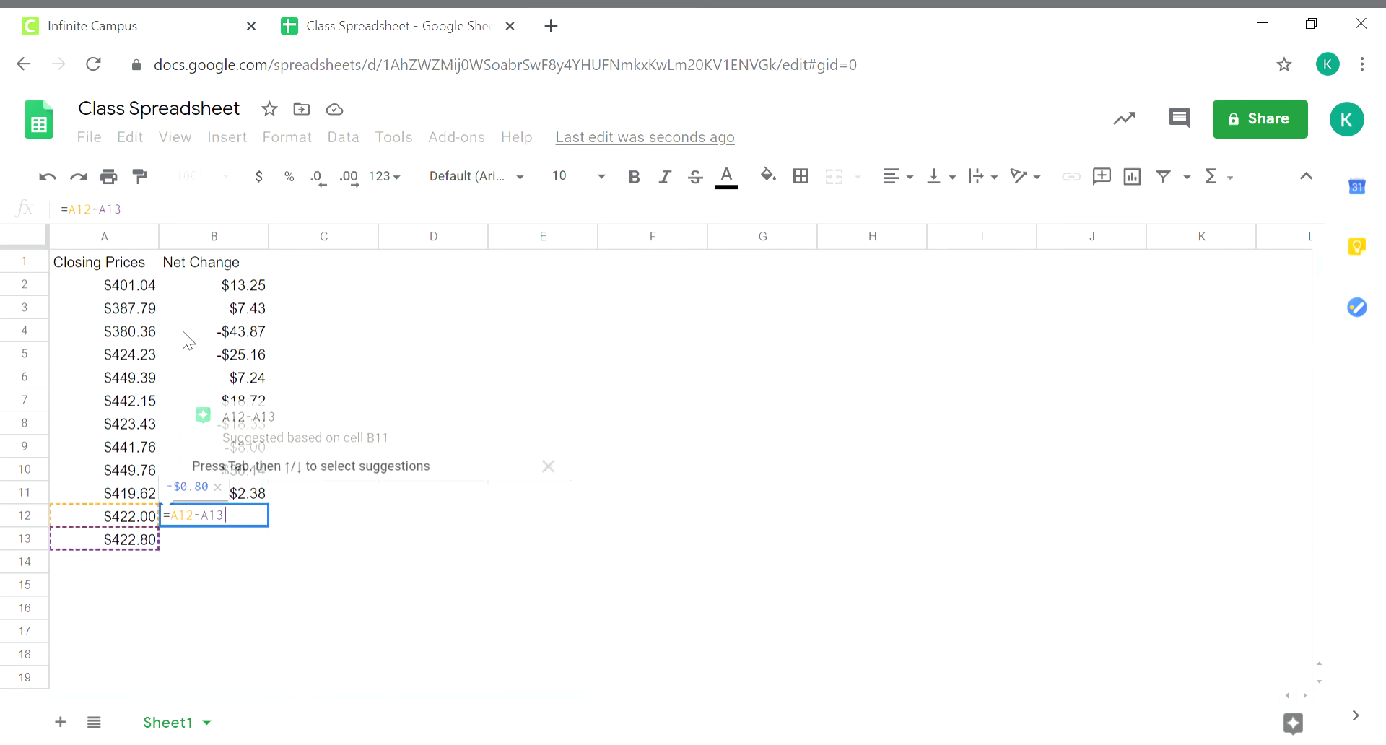
{"action": "key", "text": "Return"}
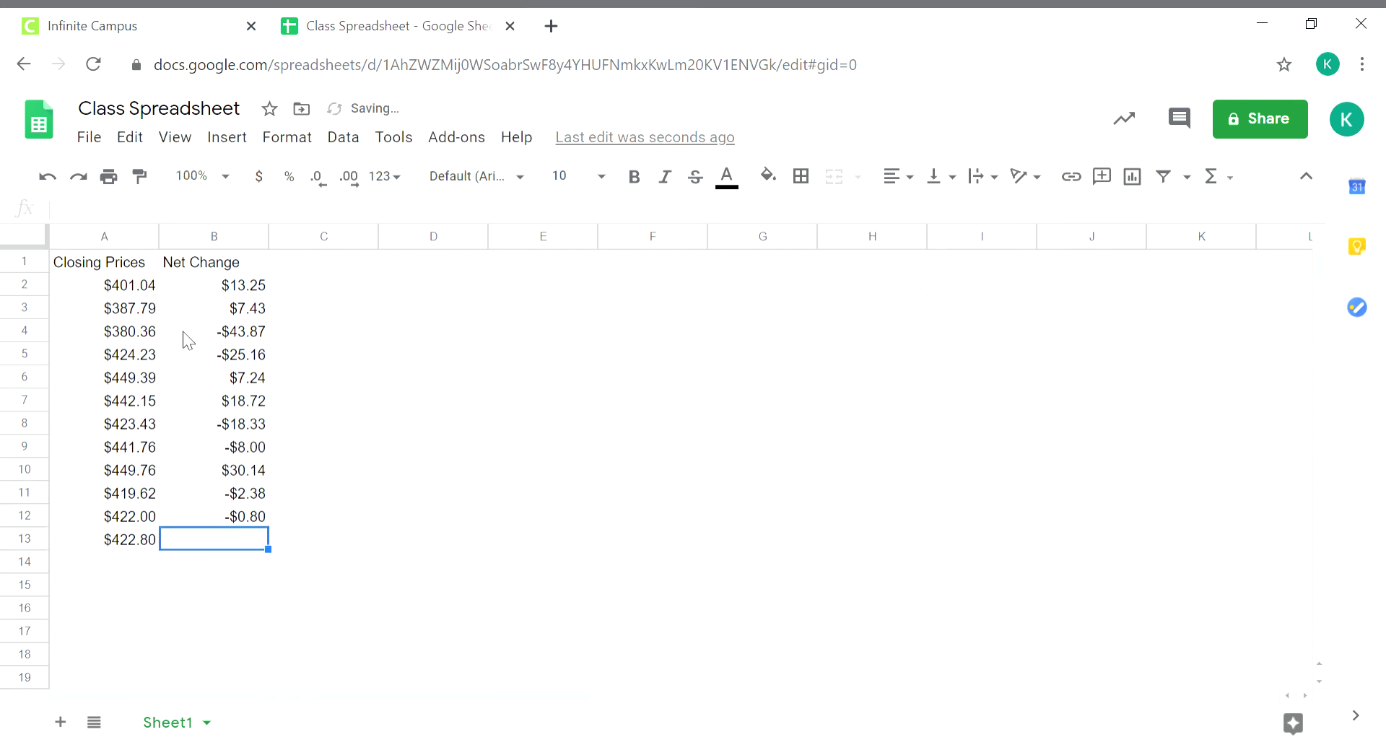
{"action": "type", "text": "="}
{"action": "key", "text": "Return"}
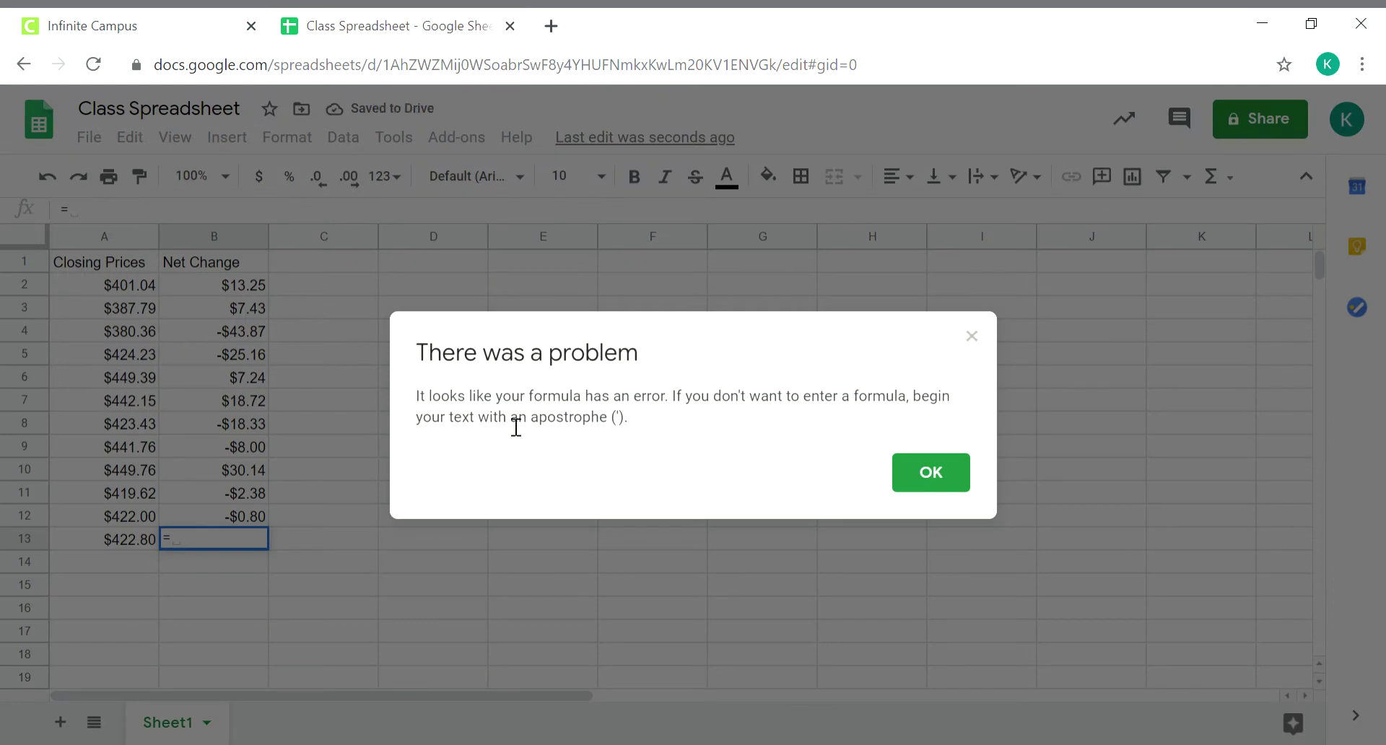
Step: Dismiss the B13 formula error and delete its stray equals sign, leaving B13 blank
{"action": "left_click", "coordinate": [918, 471]}
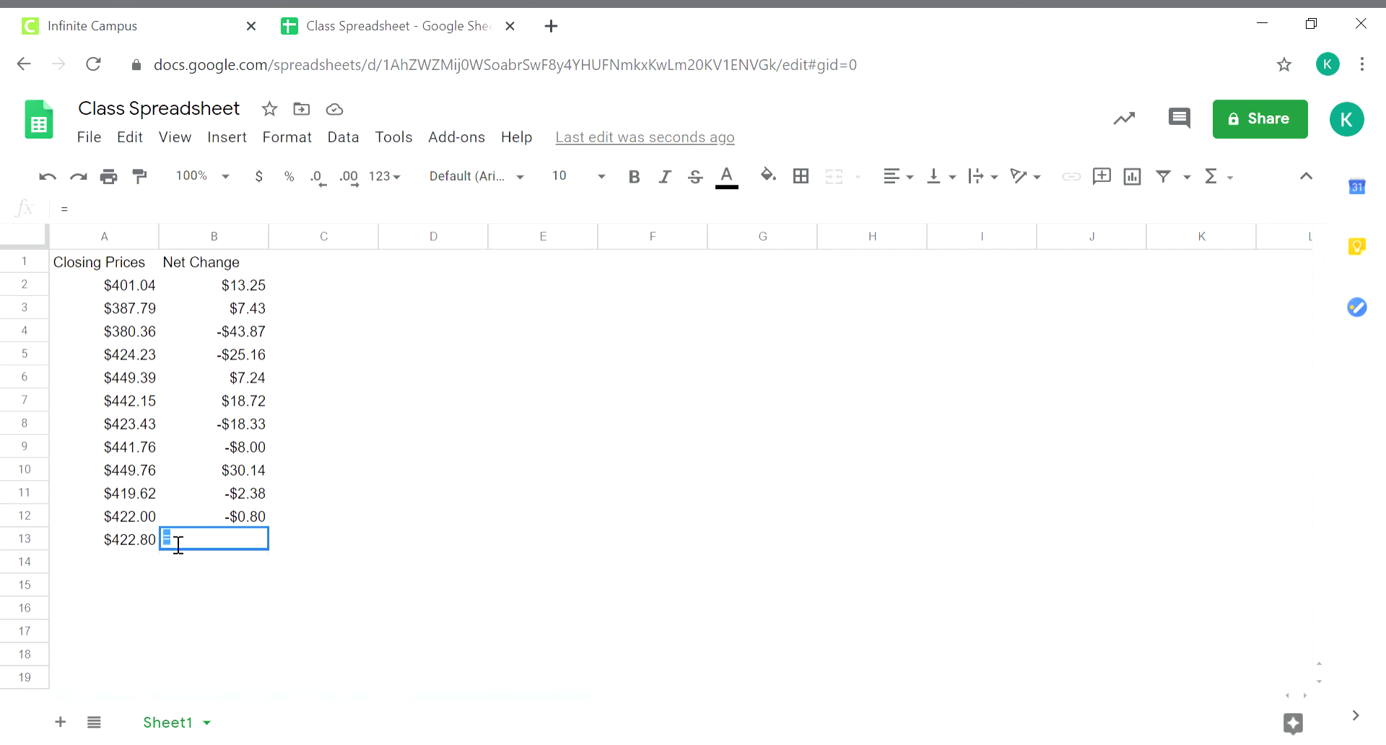
{"action": "key", "text": "BackSpace"}
{"action": "left_click", "coordinate": [296, 265]}
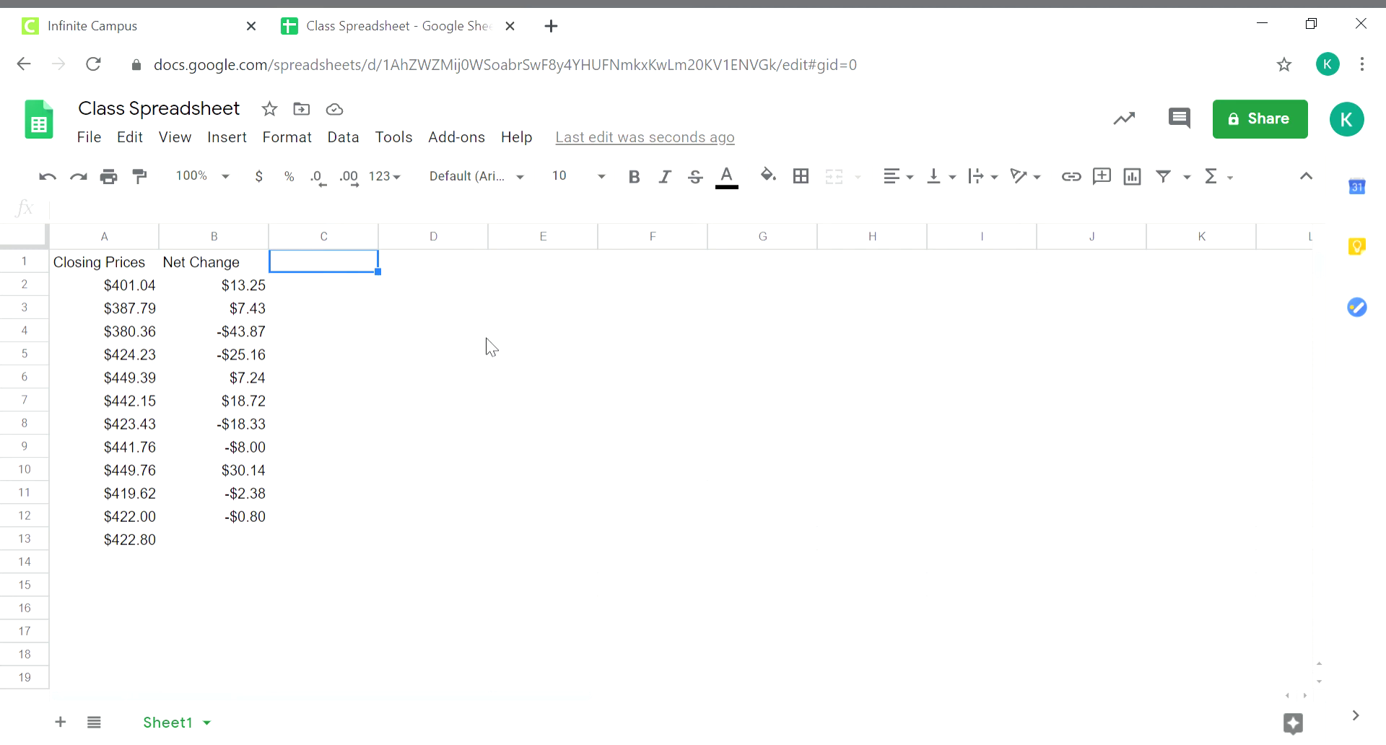
Step: Enter the heading '% Change' in cell C1
{"action": "type", "text": "%"}
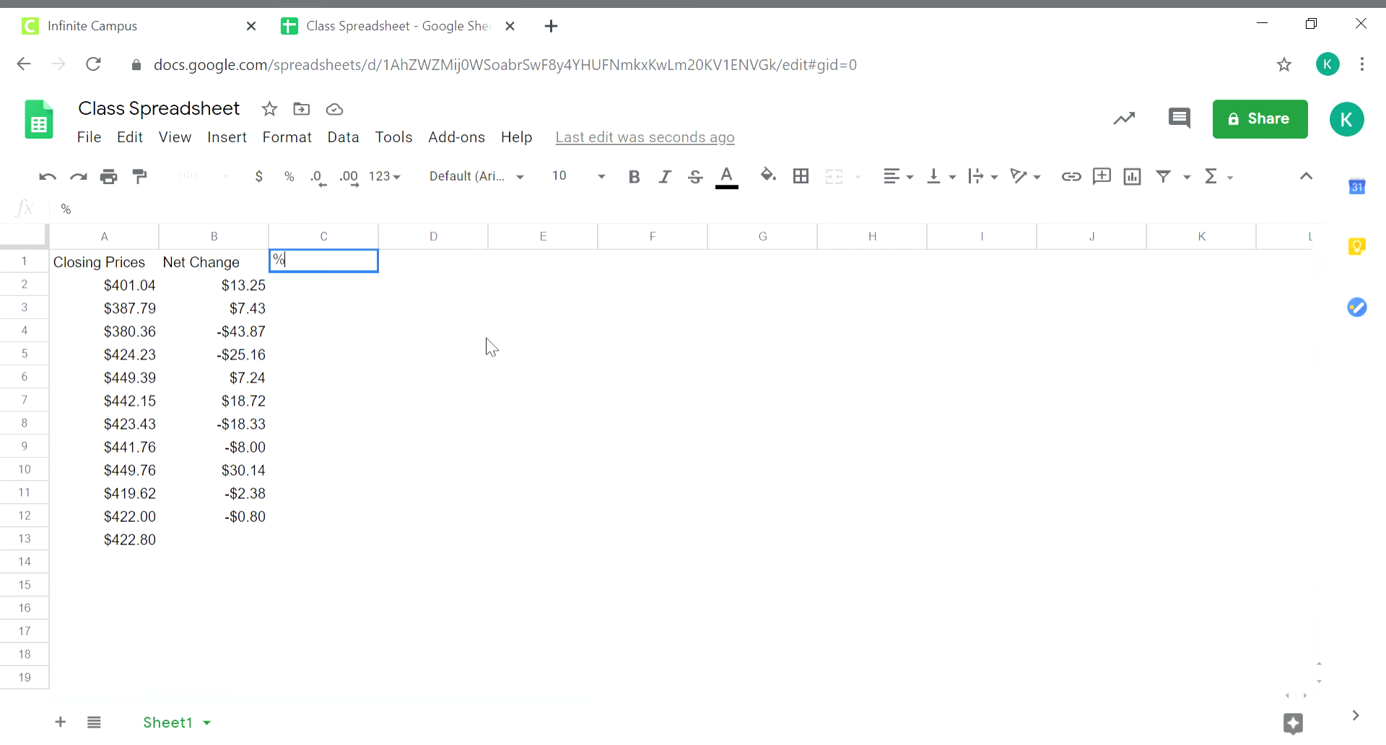
{"action": "type", "text": " Change"}
{"action": "left_click", "coordinate": [305, 291]}
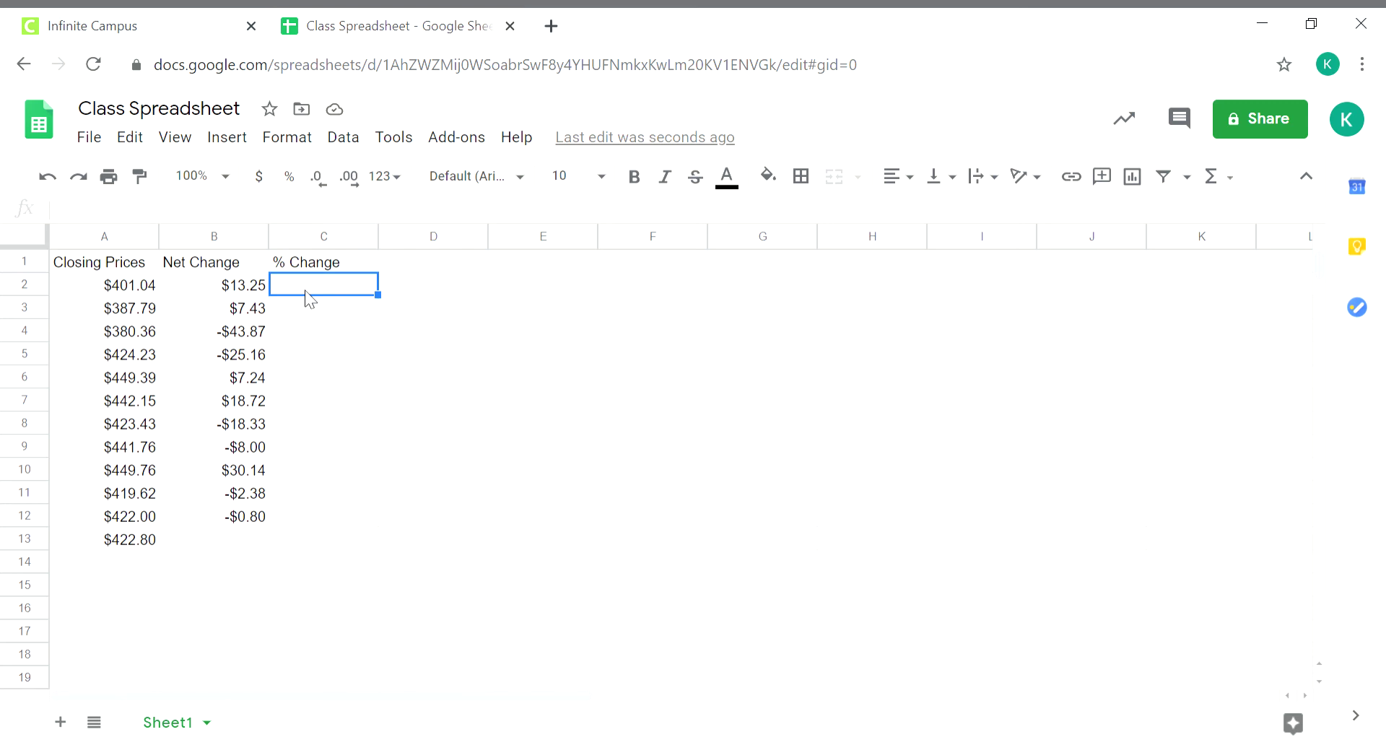
Step: Enter =B2/A3 in C2 and format the result as a percentage (3.42%)
{"action": "type", "text": "="}
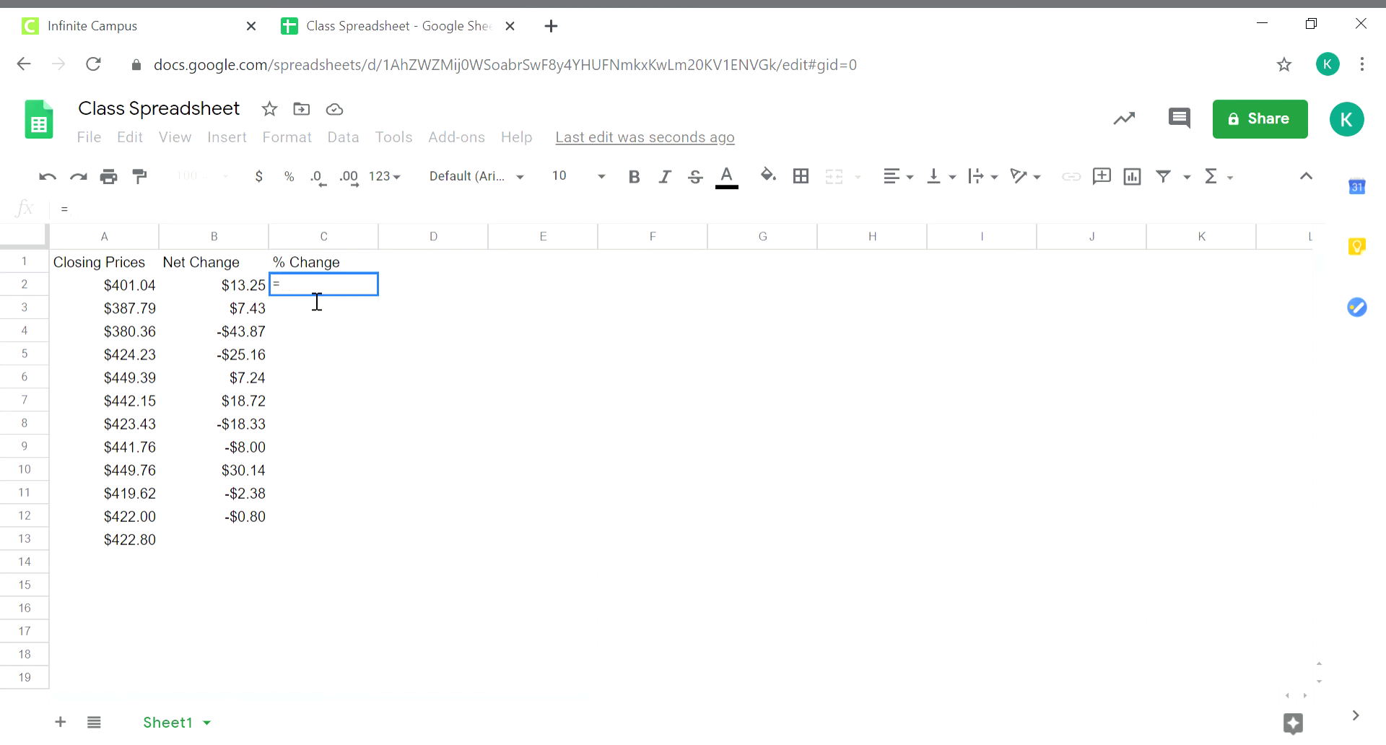
{"action": "type", "text": "b2/"}
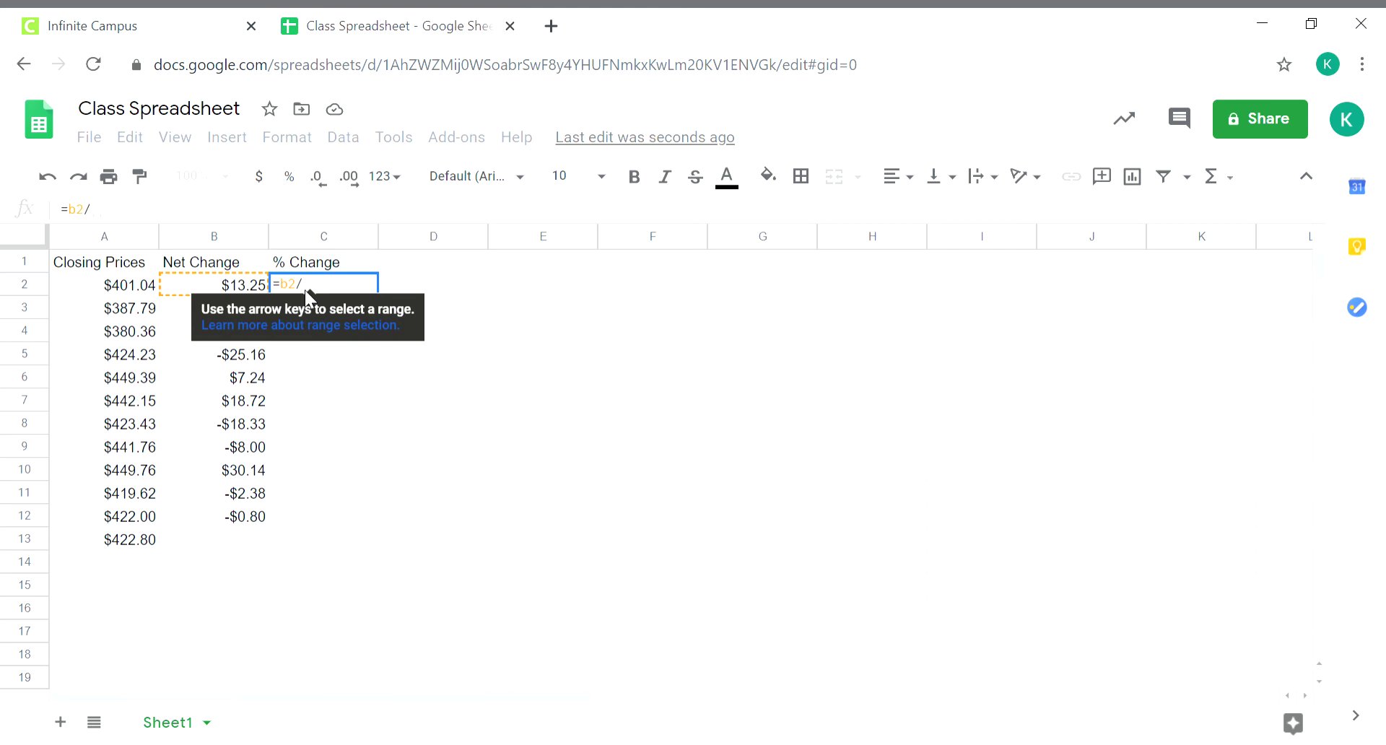
{"action": "type", "text": "a"}
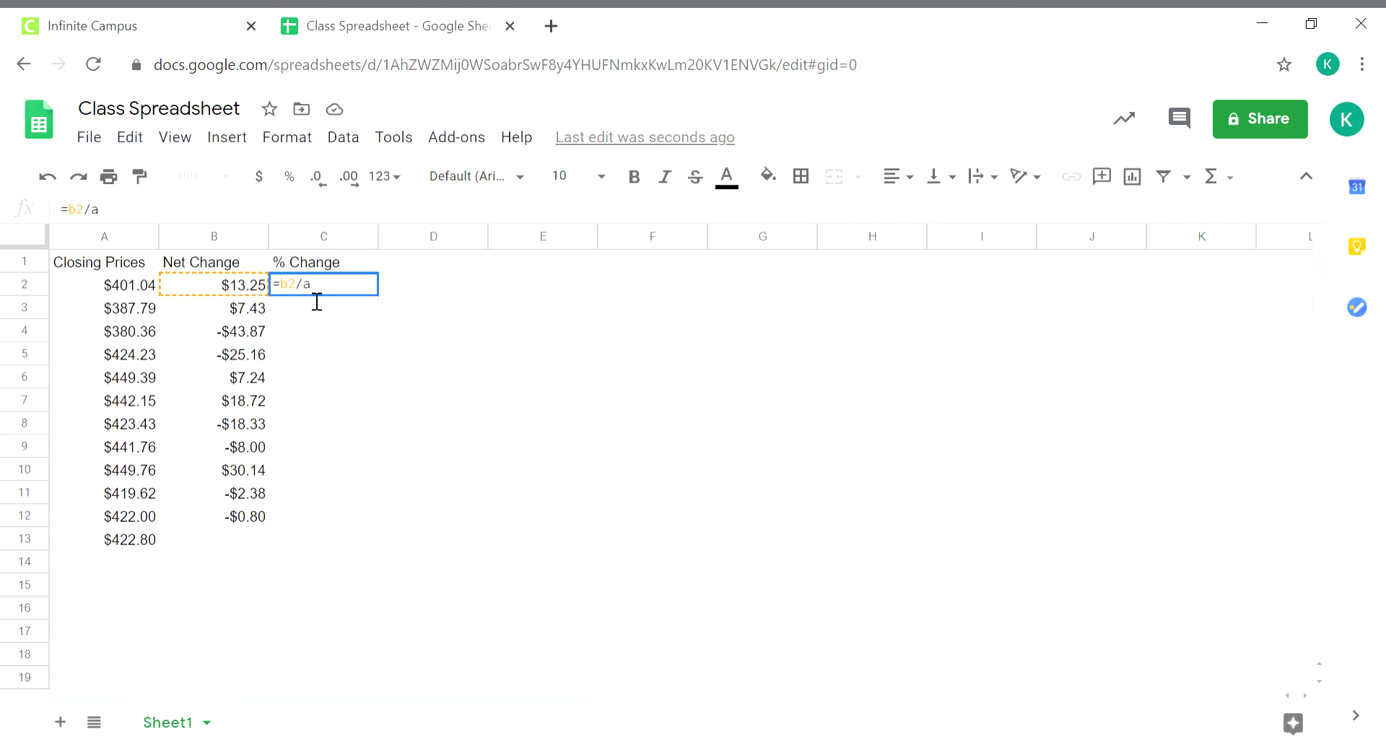
{"action": "type", "text": "3"}
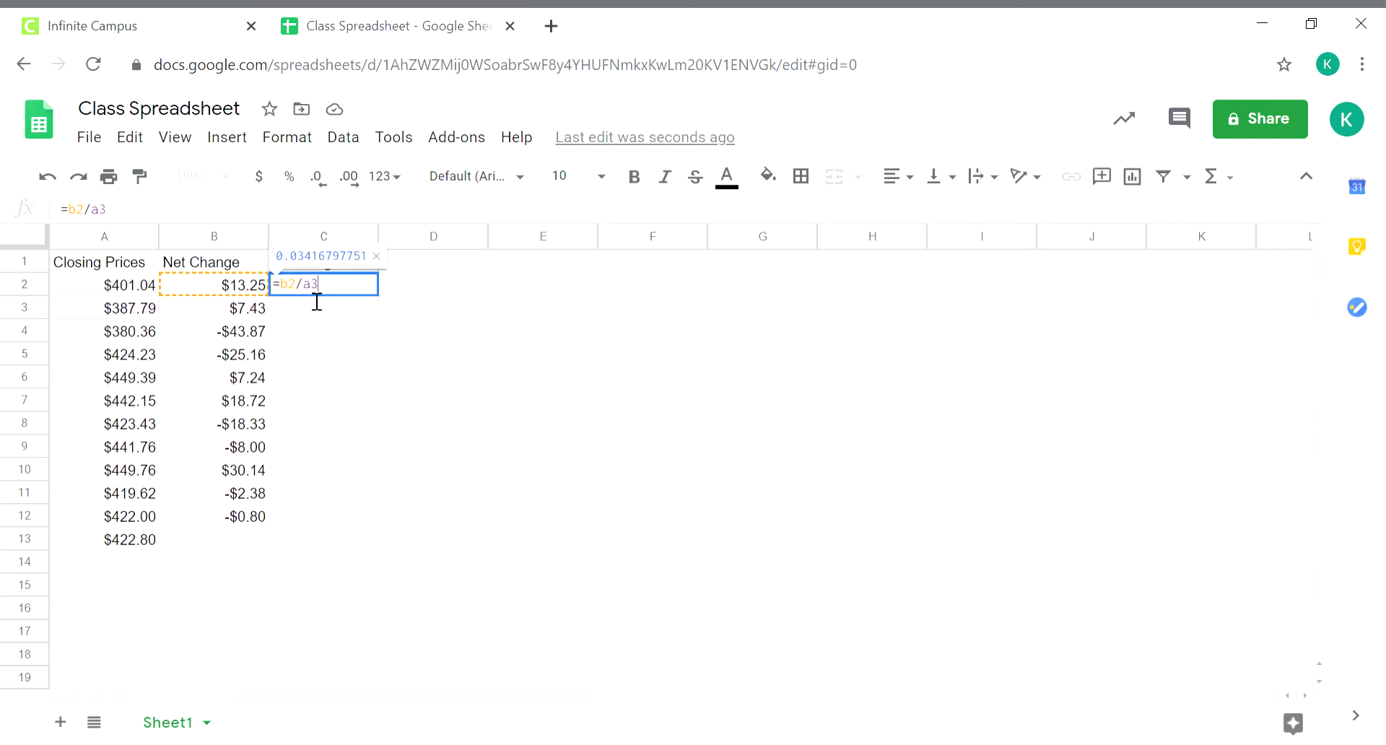
{"action": "key", "text": "Return"}
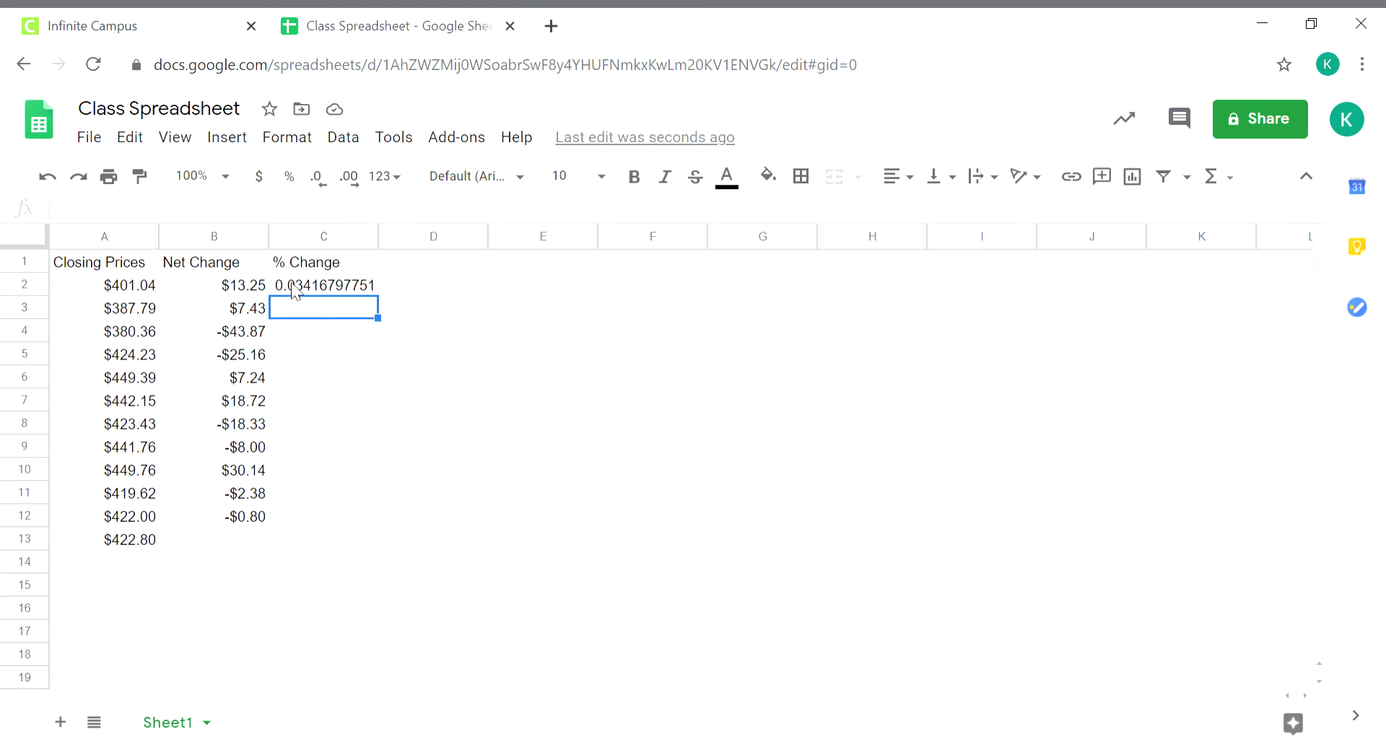
{"action": "left_click", "coordinate": [296, 289]}
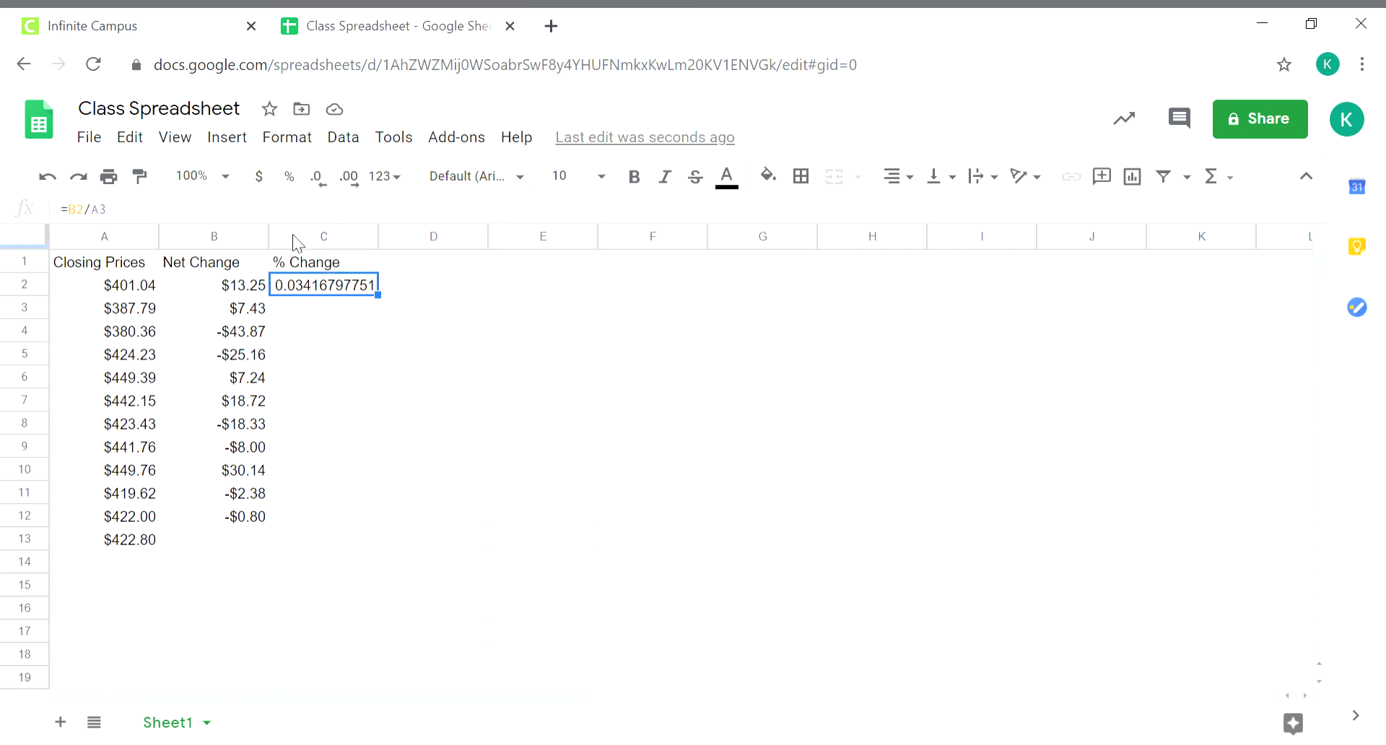
{"action": "left_click", "coordinate": [289, 177]}
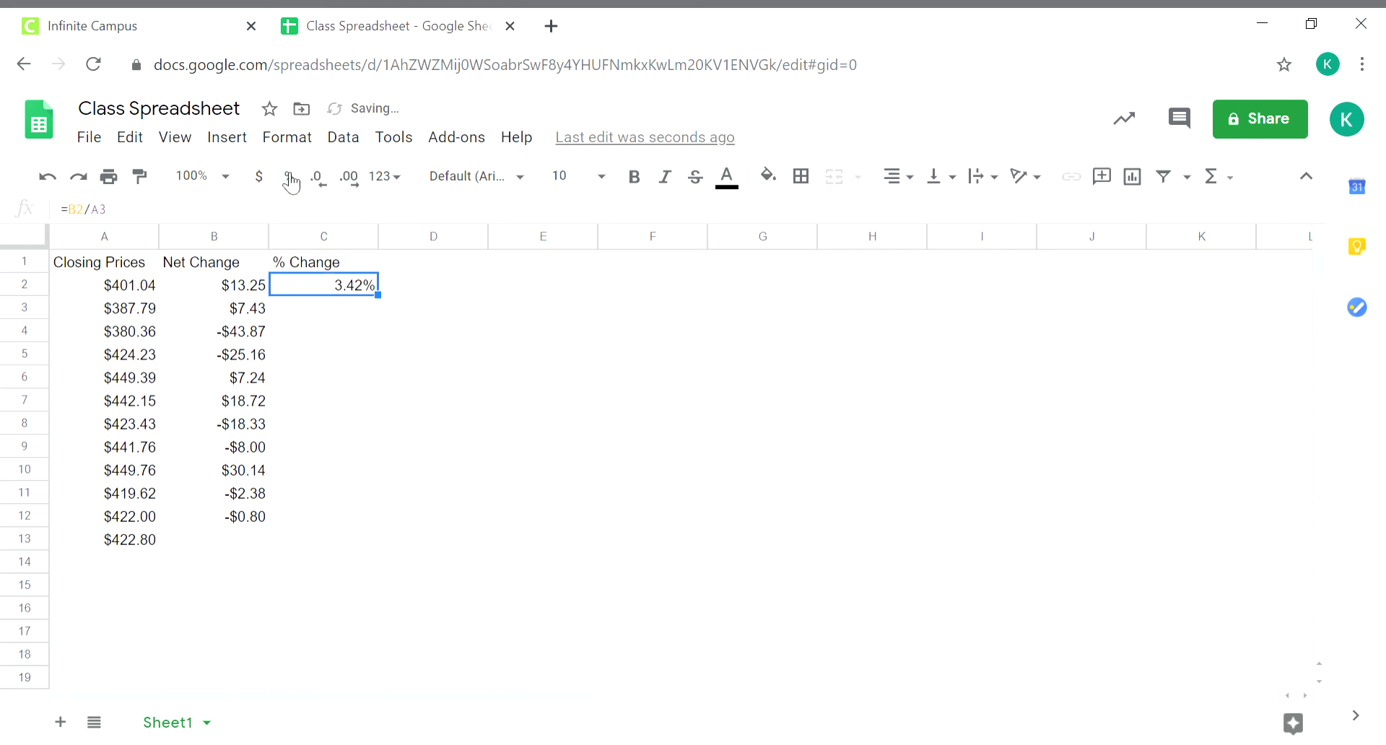
Step: Enter the formula =B3/A4 in C3
{"action": "left_click", "coordinate": [296, 315]}
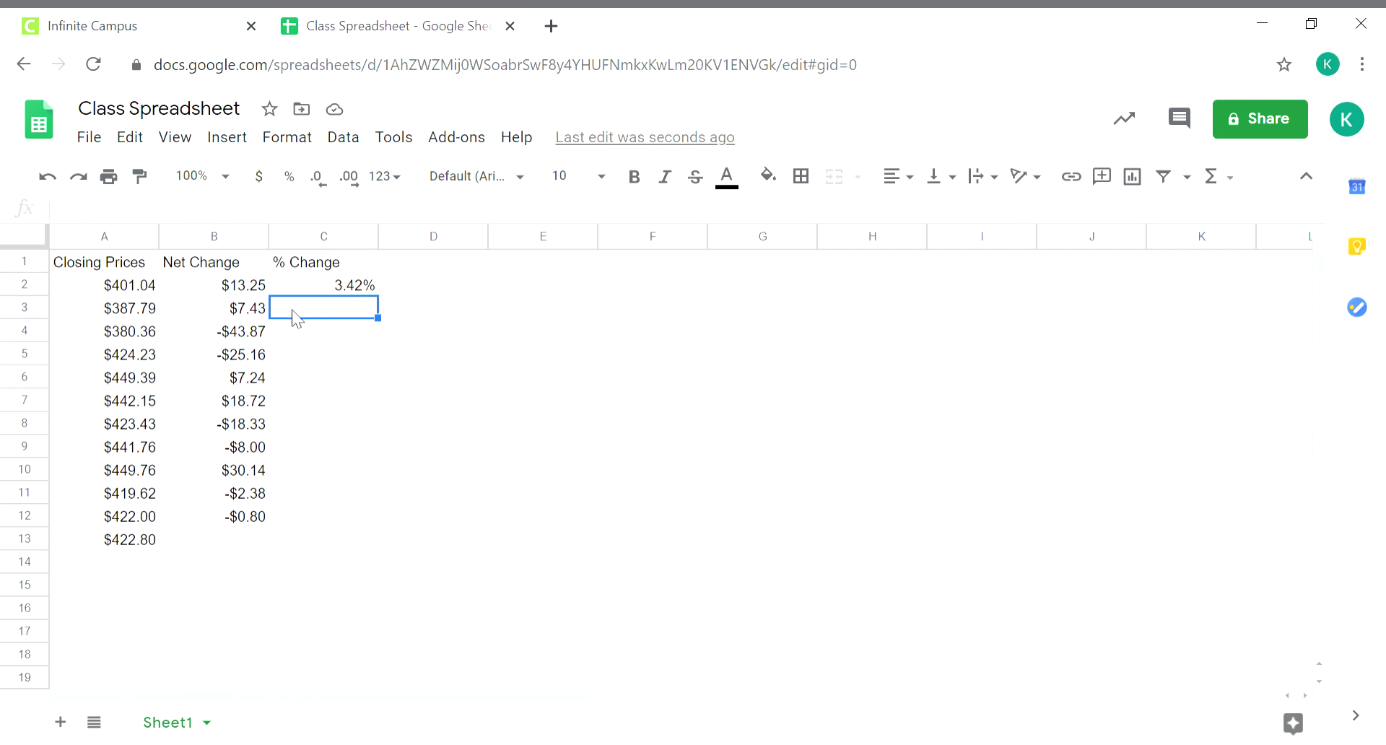
{"action": "type", "text": "="}
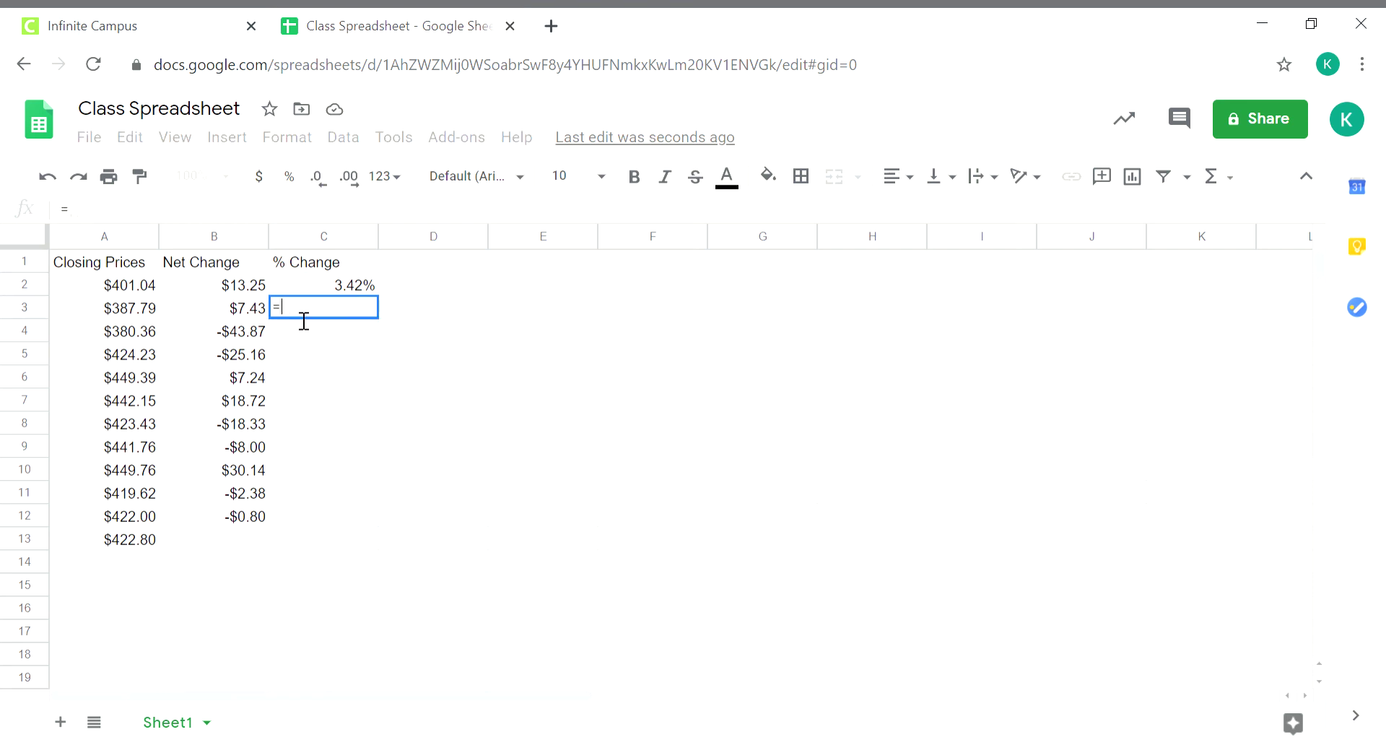
{"action": "type", "text": "b3"}
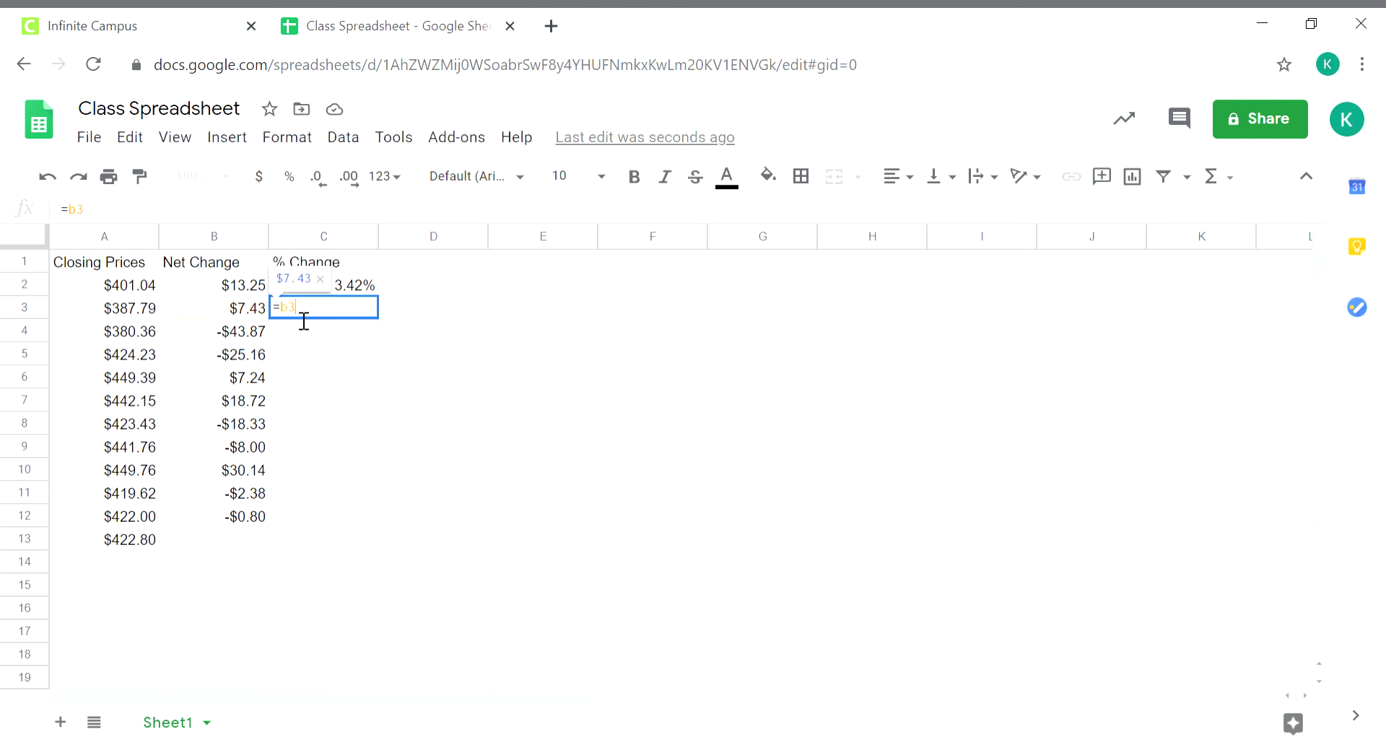
{"action": "type", "text": "/"}
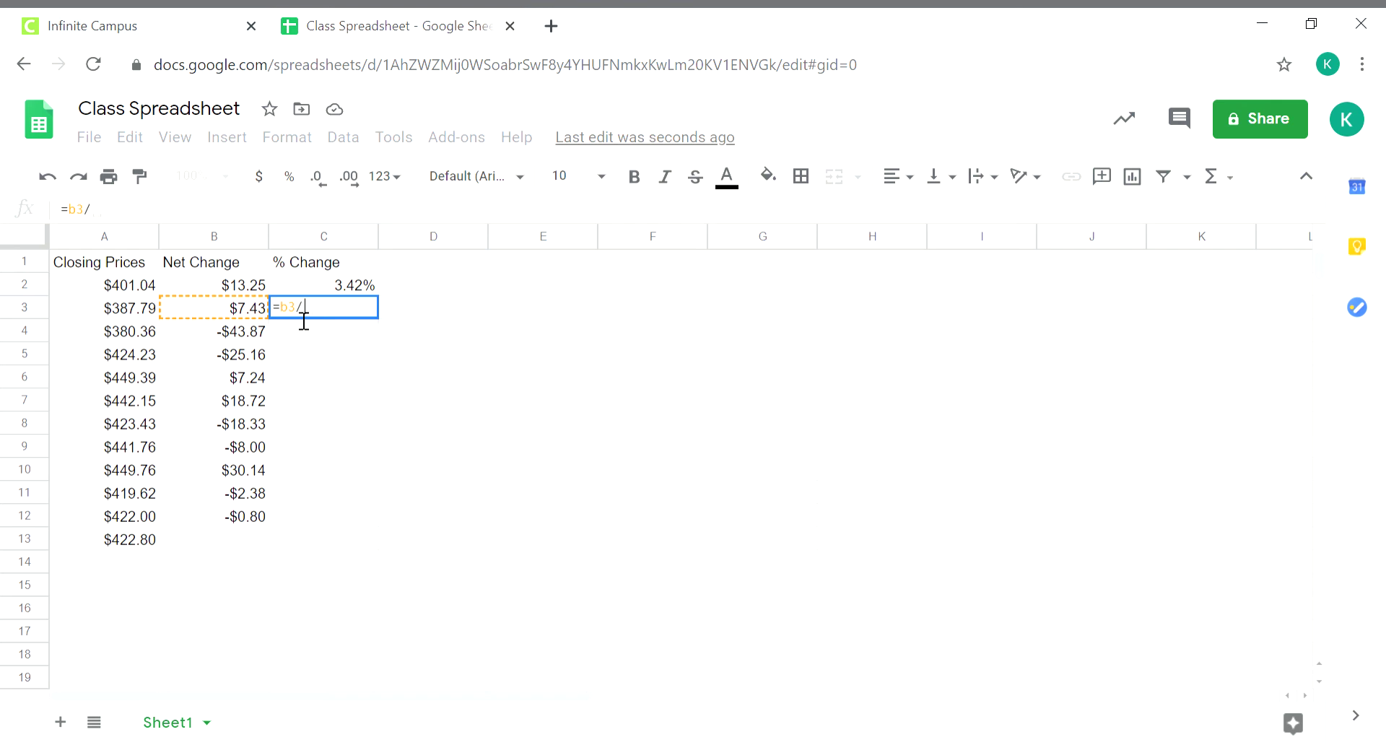
{"action": "type", "text": "a4"}
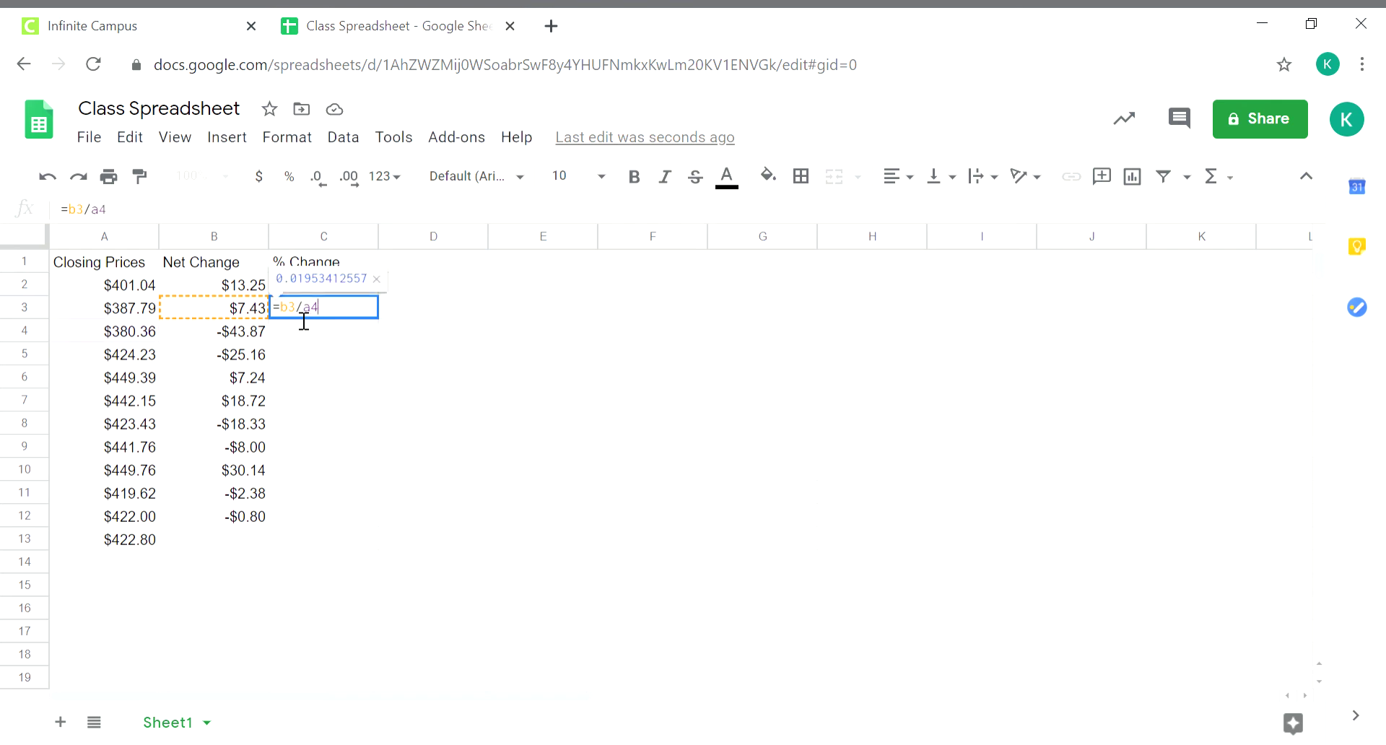
{"action": "key", "text": "Return"}
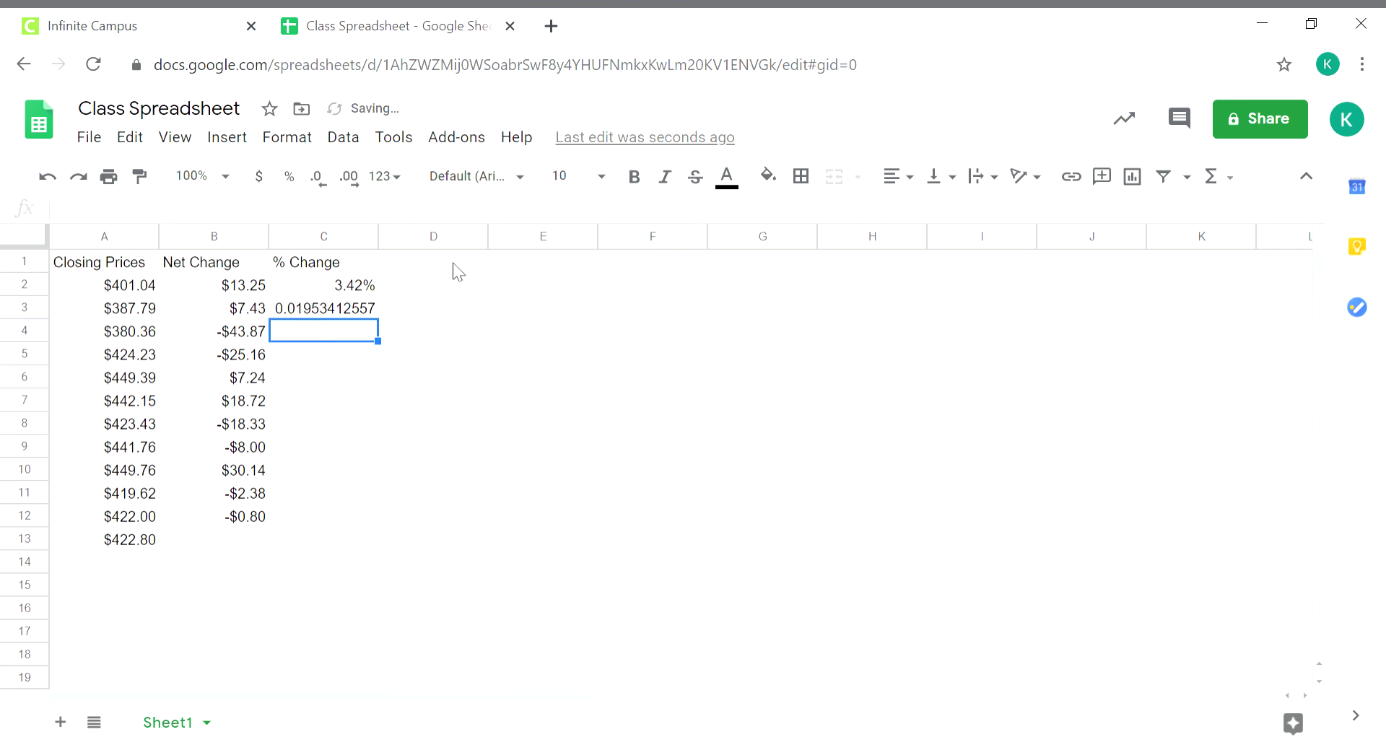
{"action": "left_click", "coordinate": [302, 307]}
Step: Format the % Change cells C3:C12 as percentages
{"action": "left_click_drag", "start_coordinate": [303, 329], "coordinate": [302, 514]}
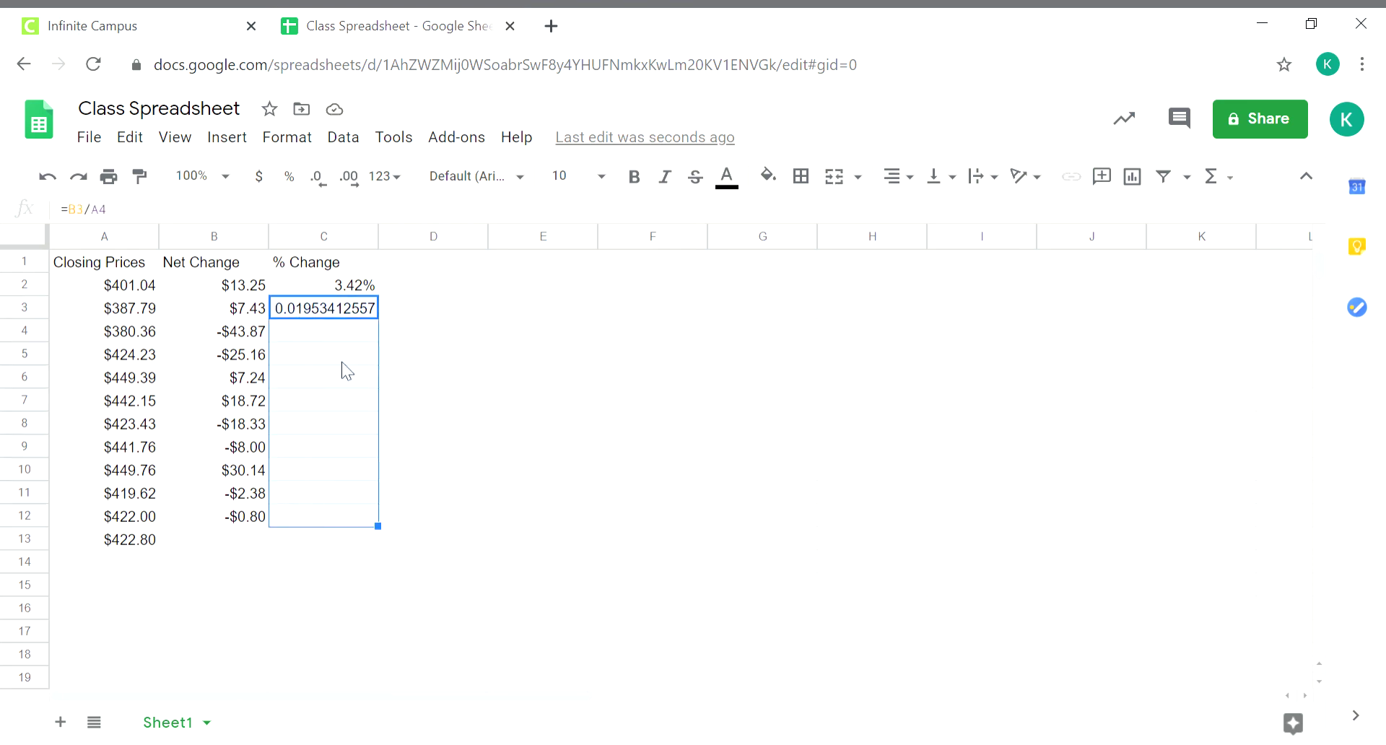
{"action": "left_click", "coordinate": [289, 176]}
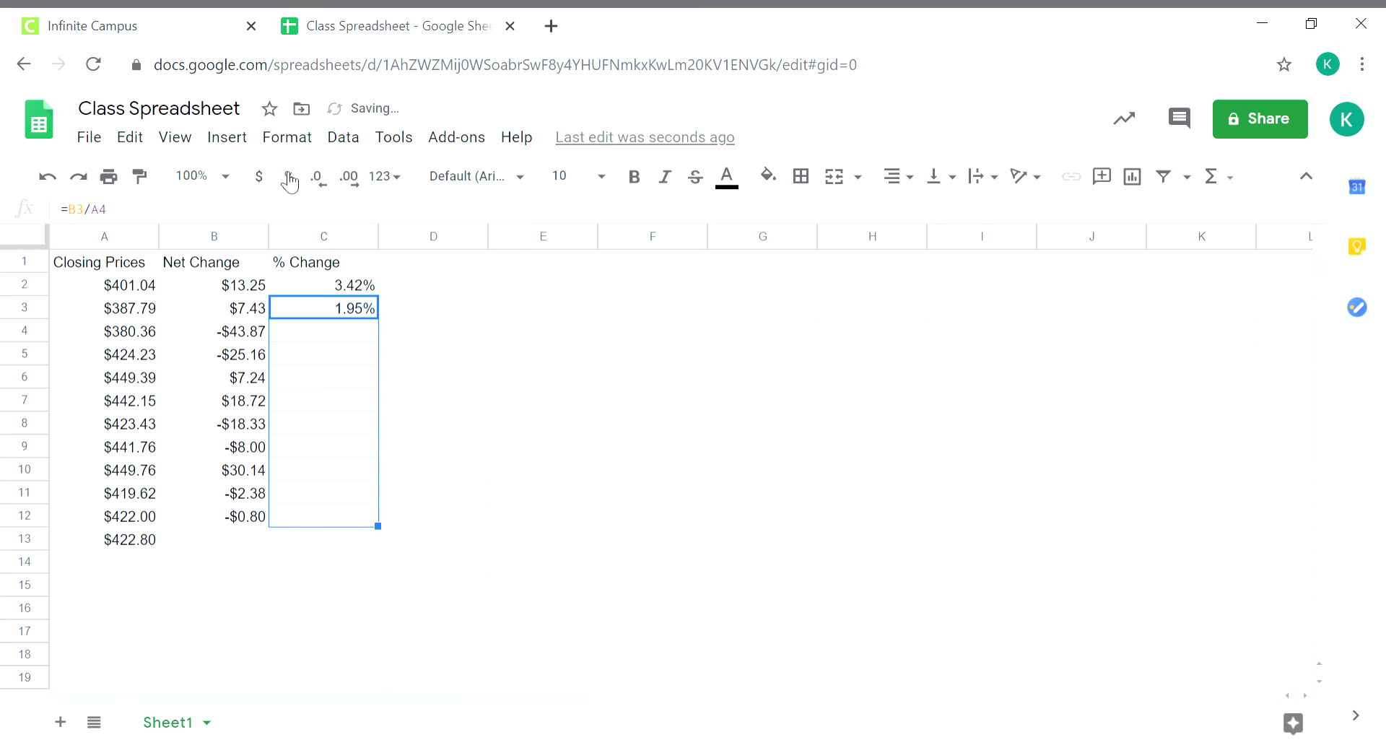
{"action": "left_click", "coordinate": [288, 335]}
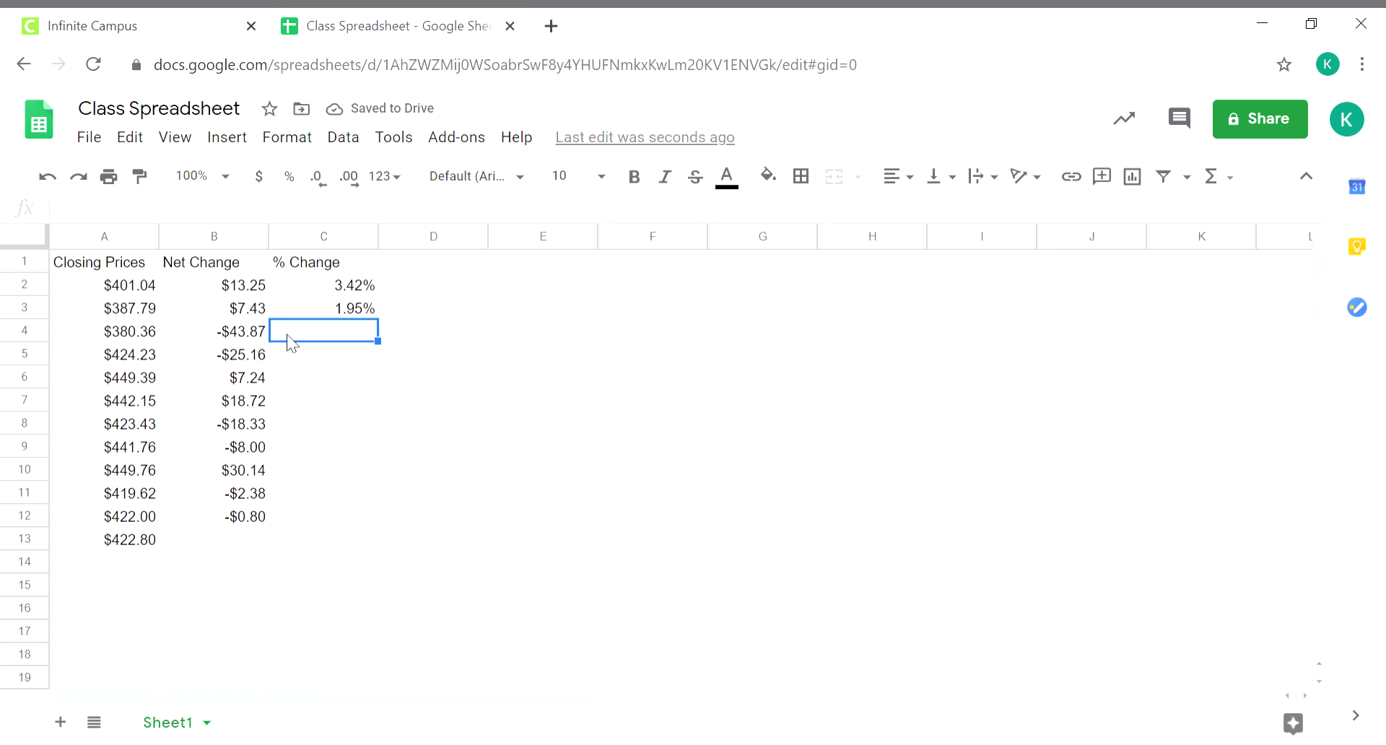
Step: Enter =B4/A5 in C4 (-10.34%) and =B5/A6 in C5 (-5.60%)
{"action": "type", "text": "="}
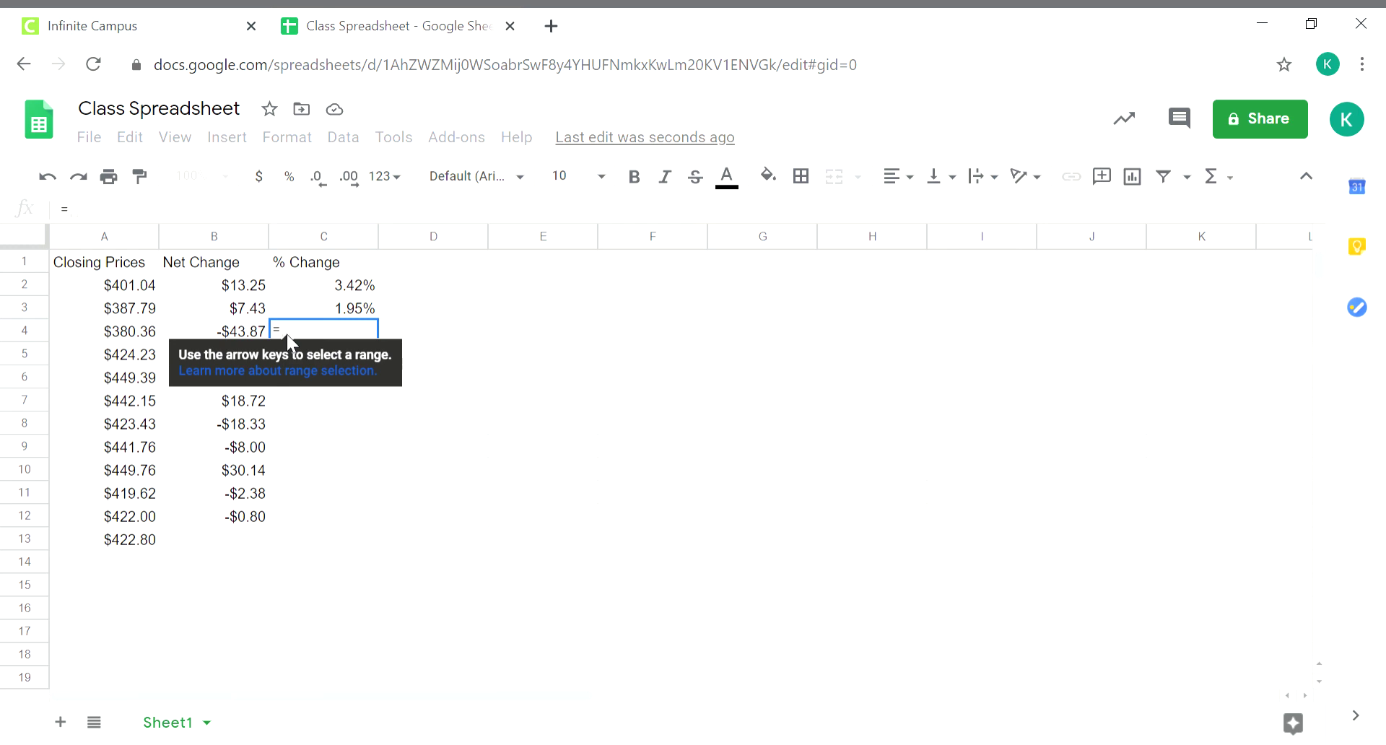
{"action": "type", "text": "b"}
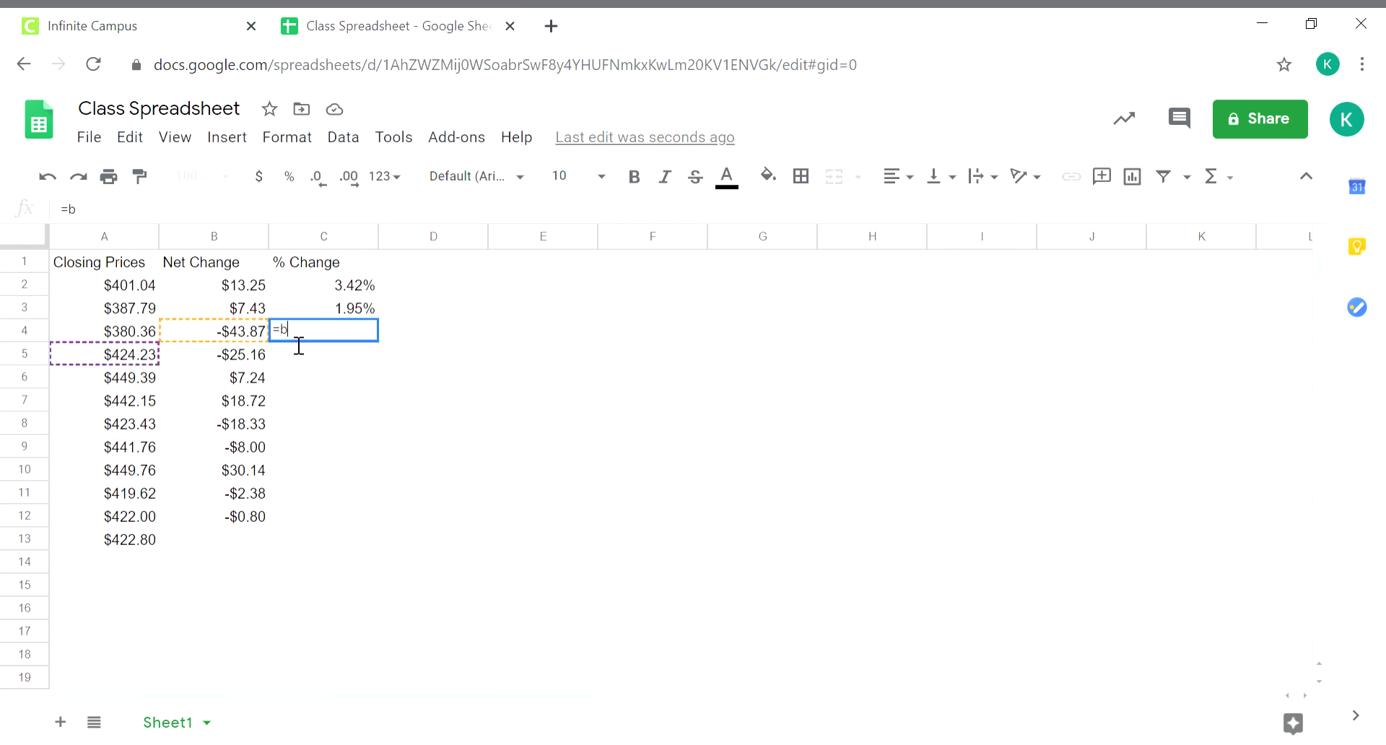
{"action": "type", "text": "4/"}
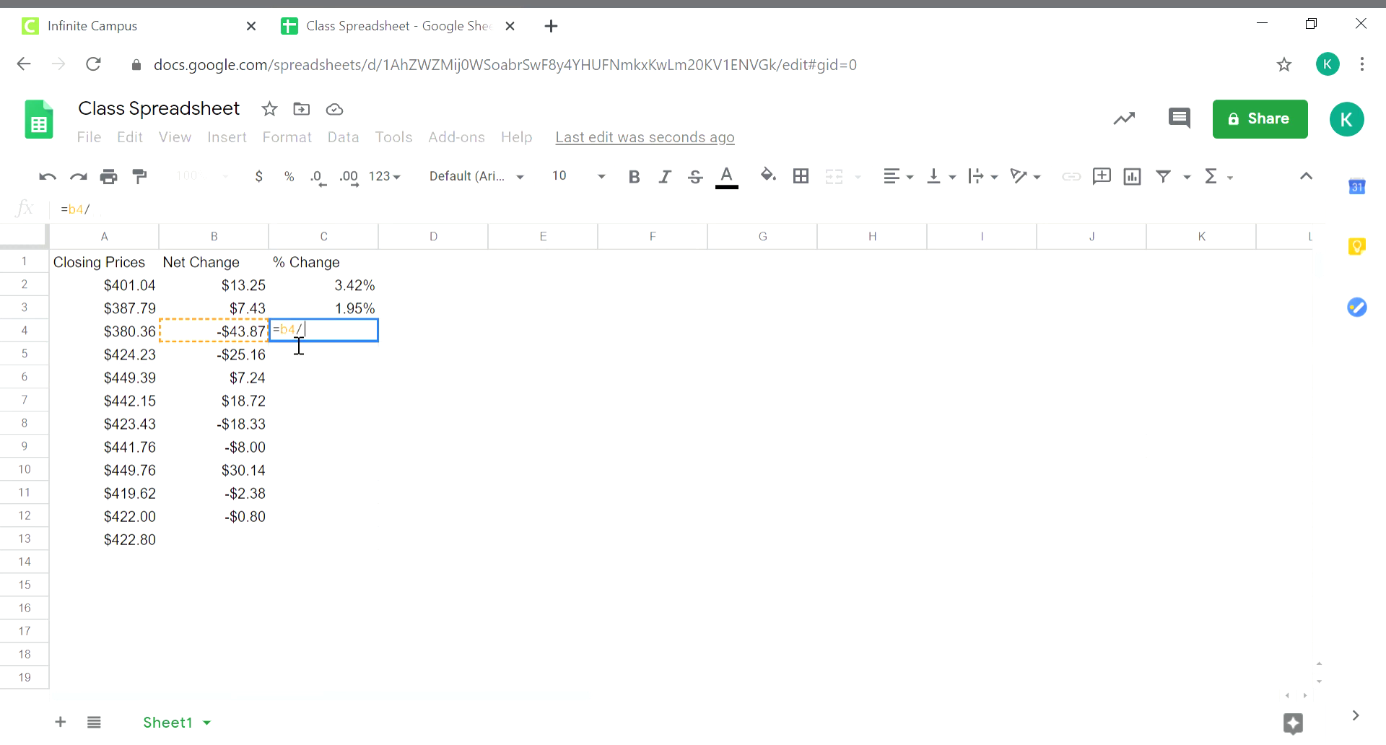
{"action": "type", "text": "a"}
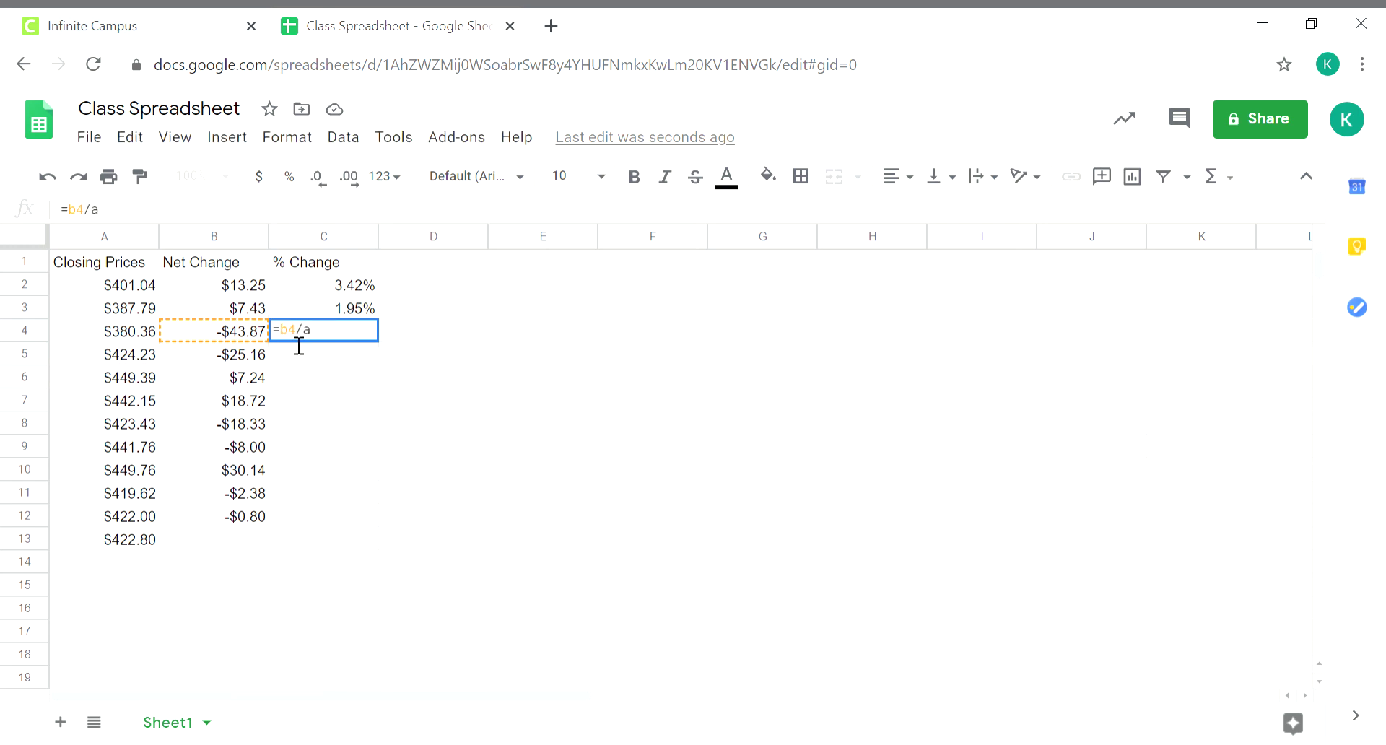
{"action": "type", "text": "5"}
{"action": "key", "text": "Return"}
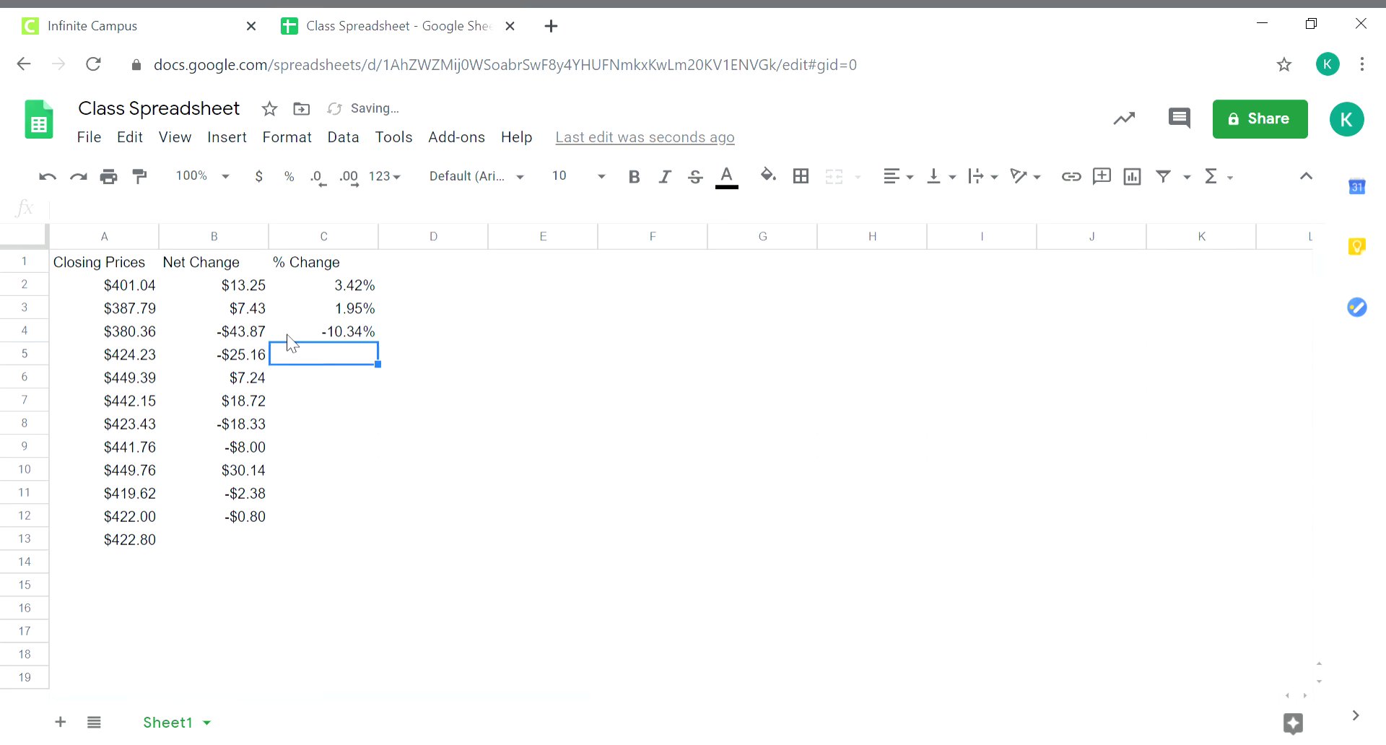
{"action": "type", "text": "="}
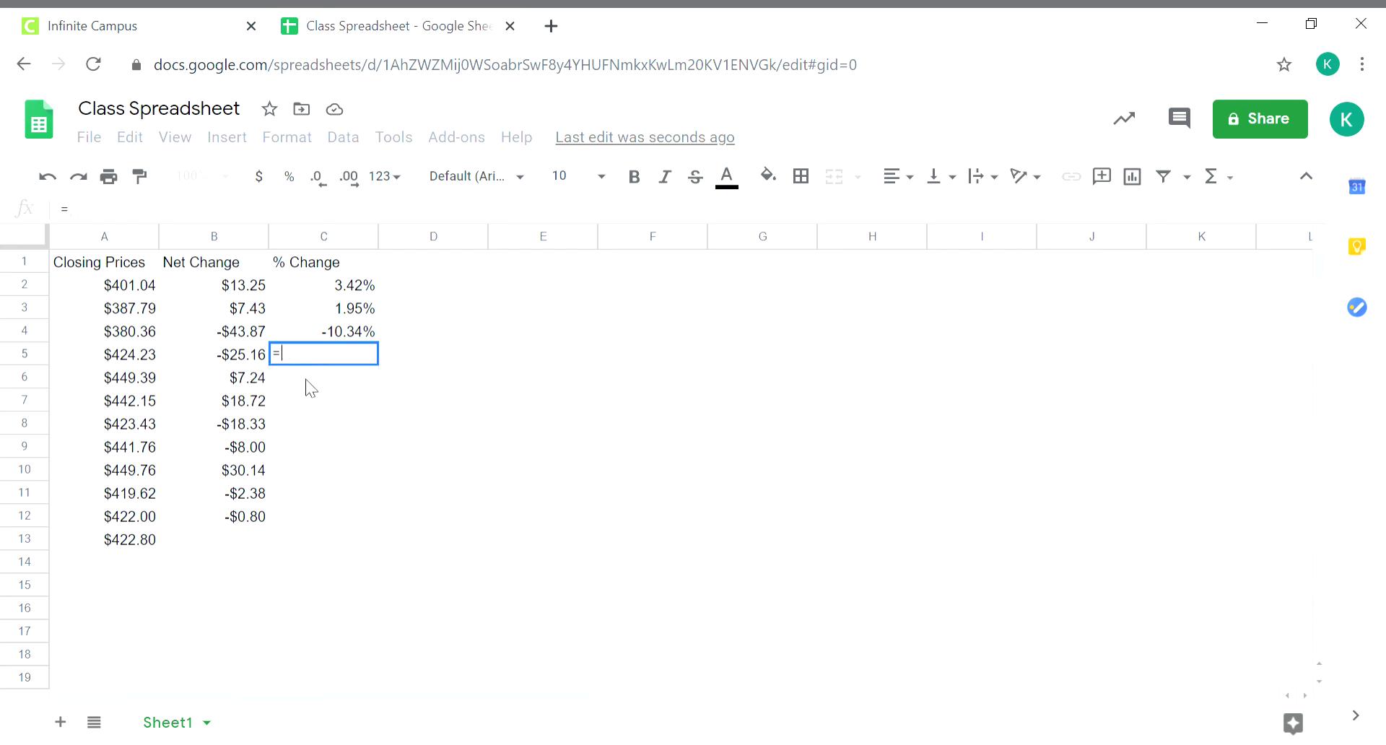
{"action": "type", "text": "b5/a6"}
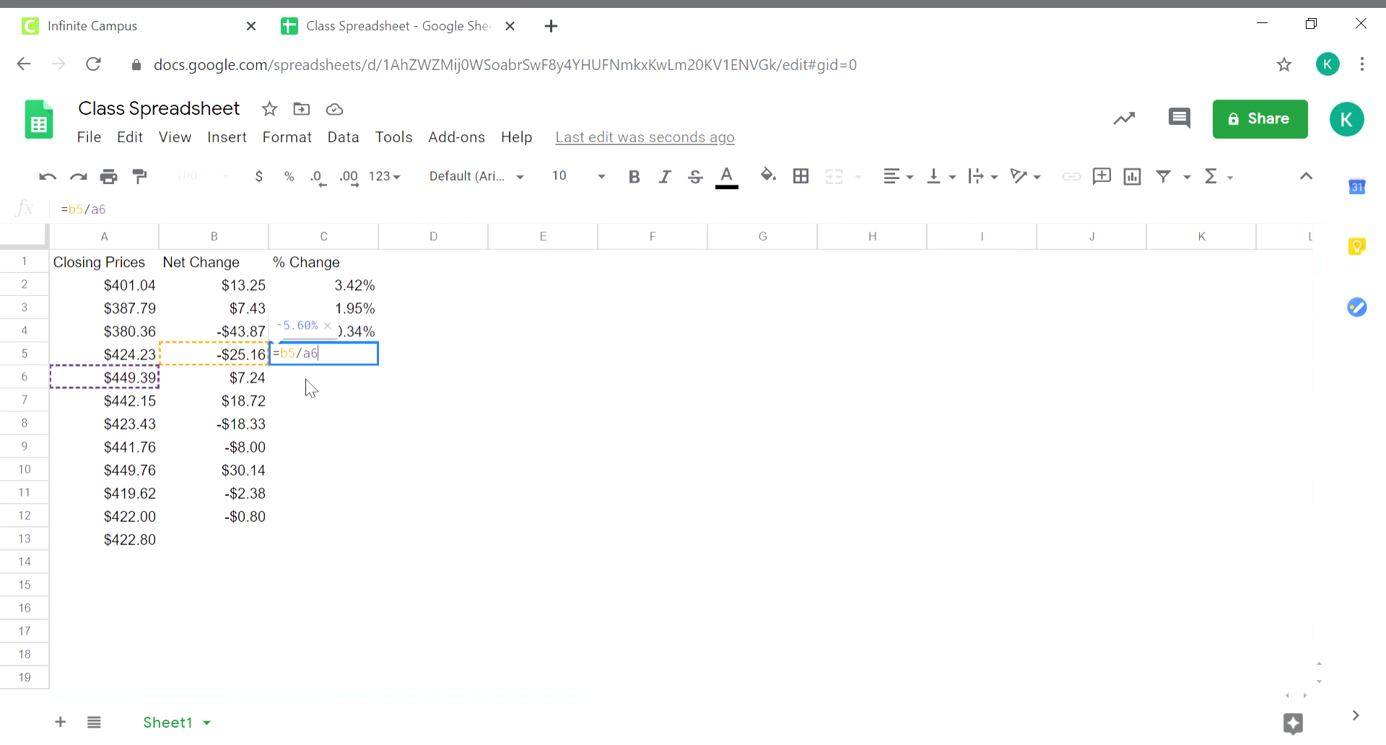
{"action": "key", "text": "Return"}
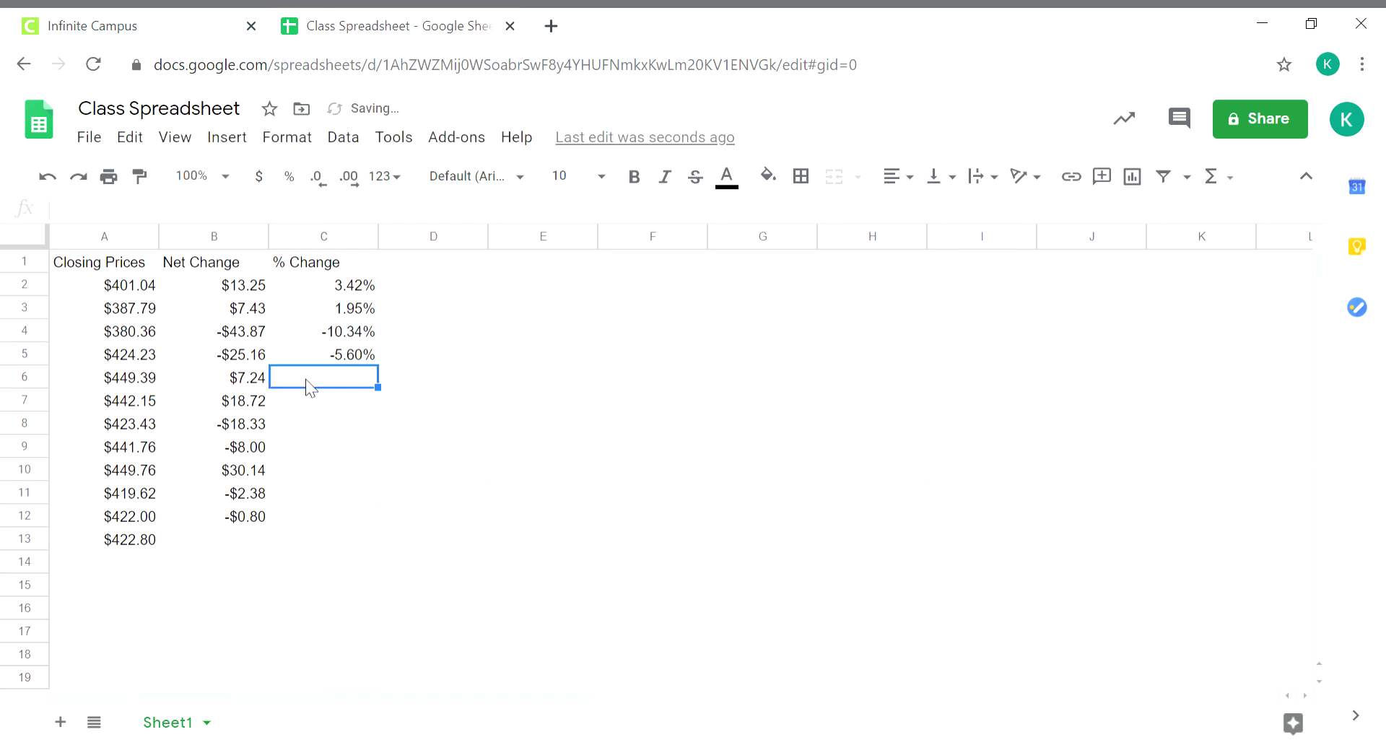
{"action": "type", "text": "="}
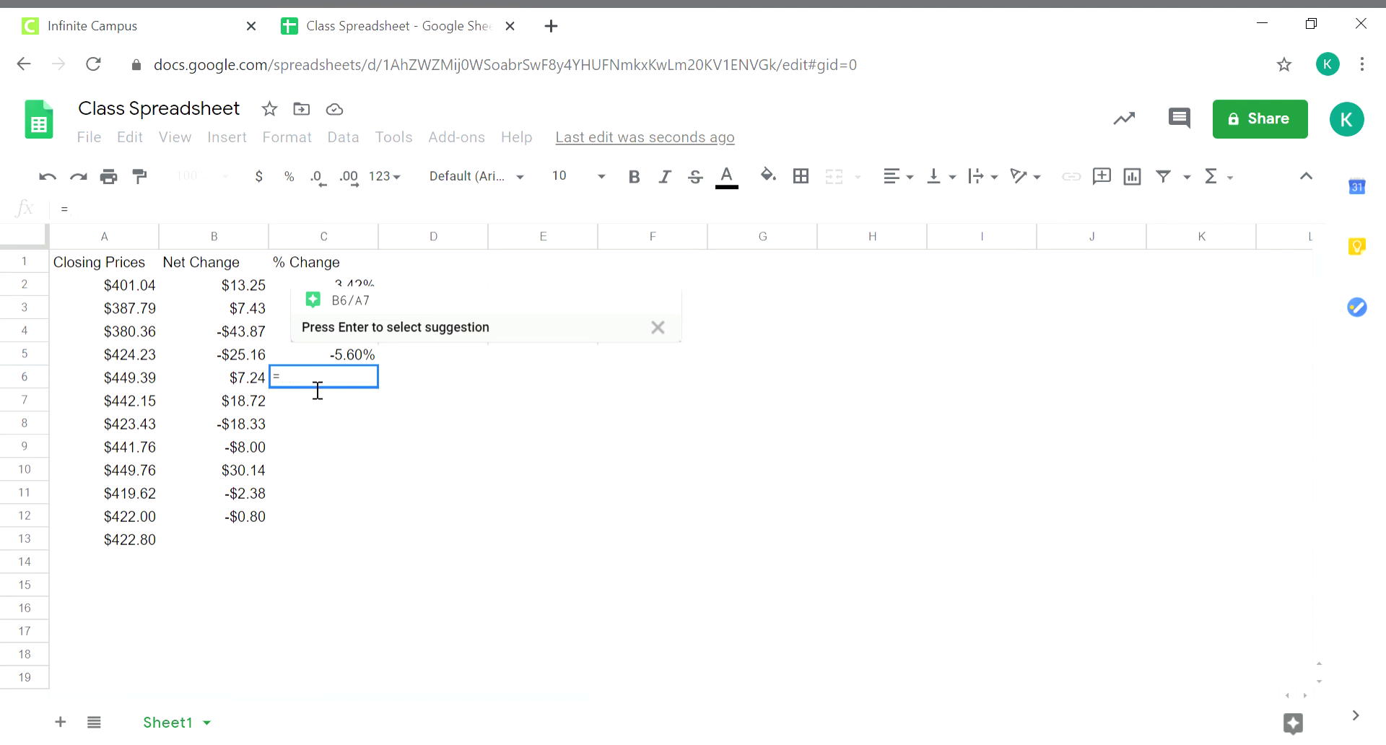
Step: Fill C6 to C8 with the suggested formulas B6/A7, B7/A8 and B8/A9
{"action": "key", "text": "Return"}
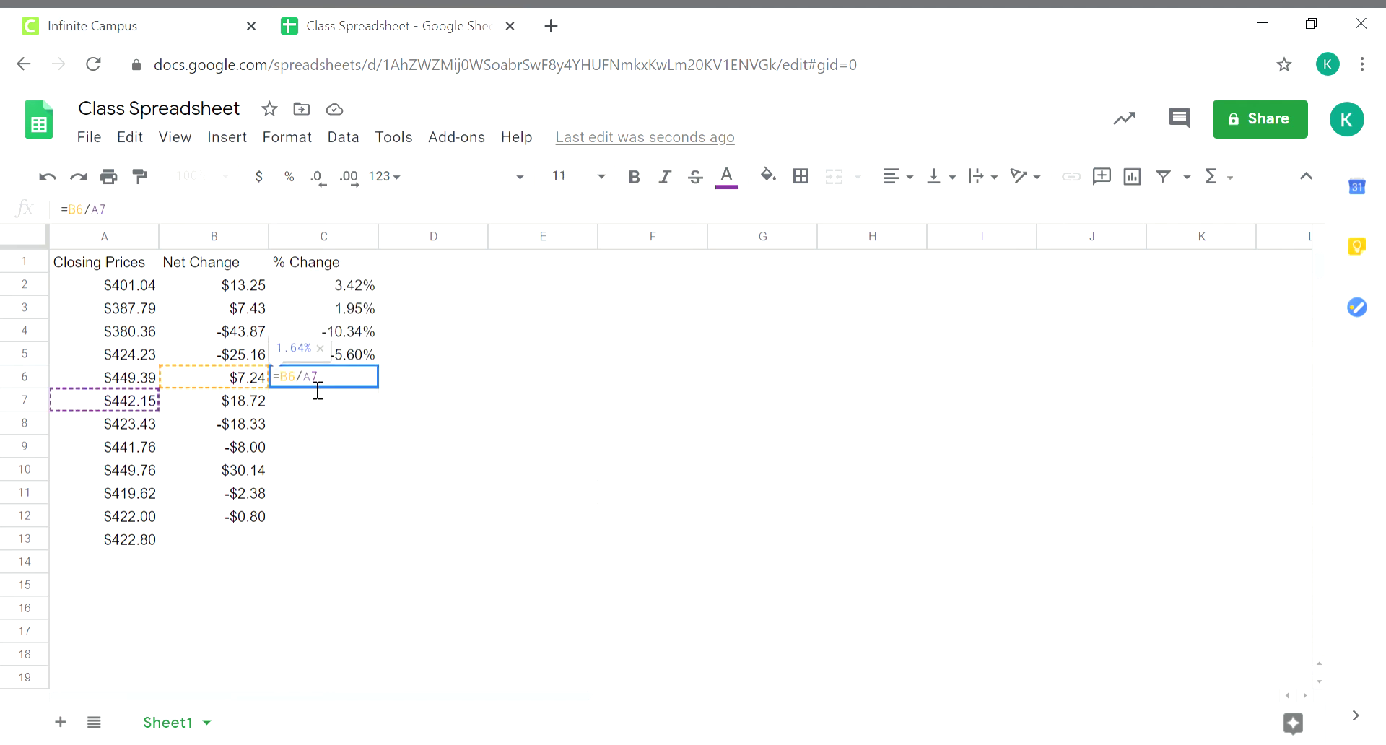
{"action": "key", "text": "Return"}
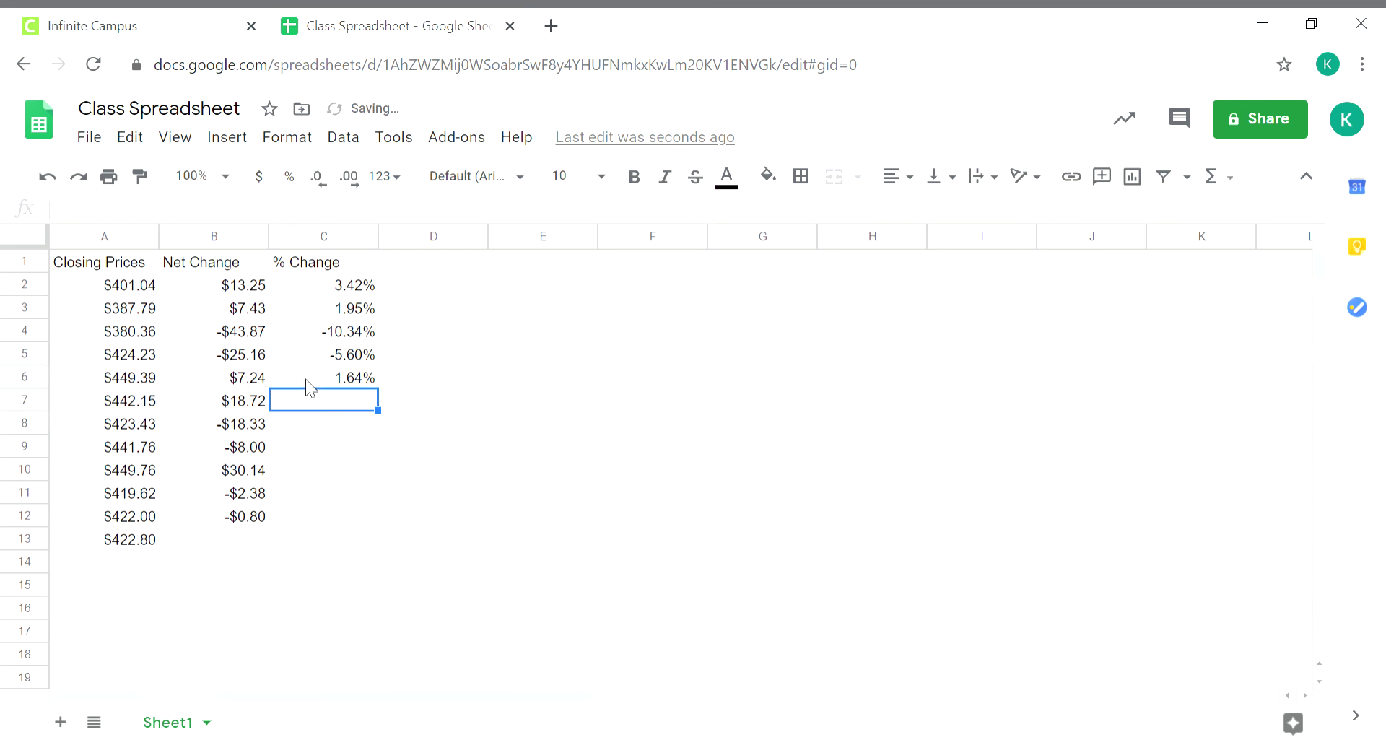
{"action": "type", "text": "="}
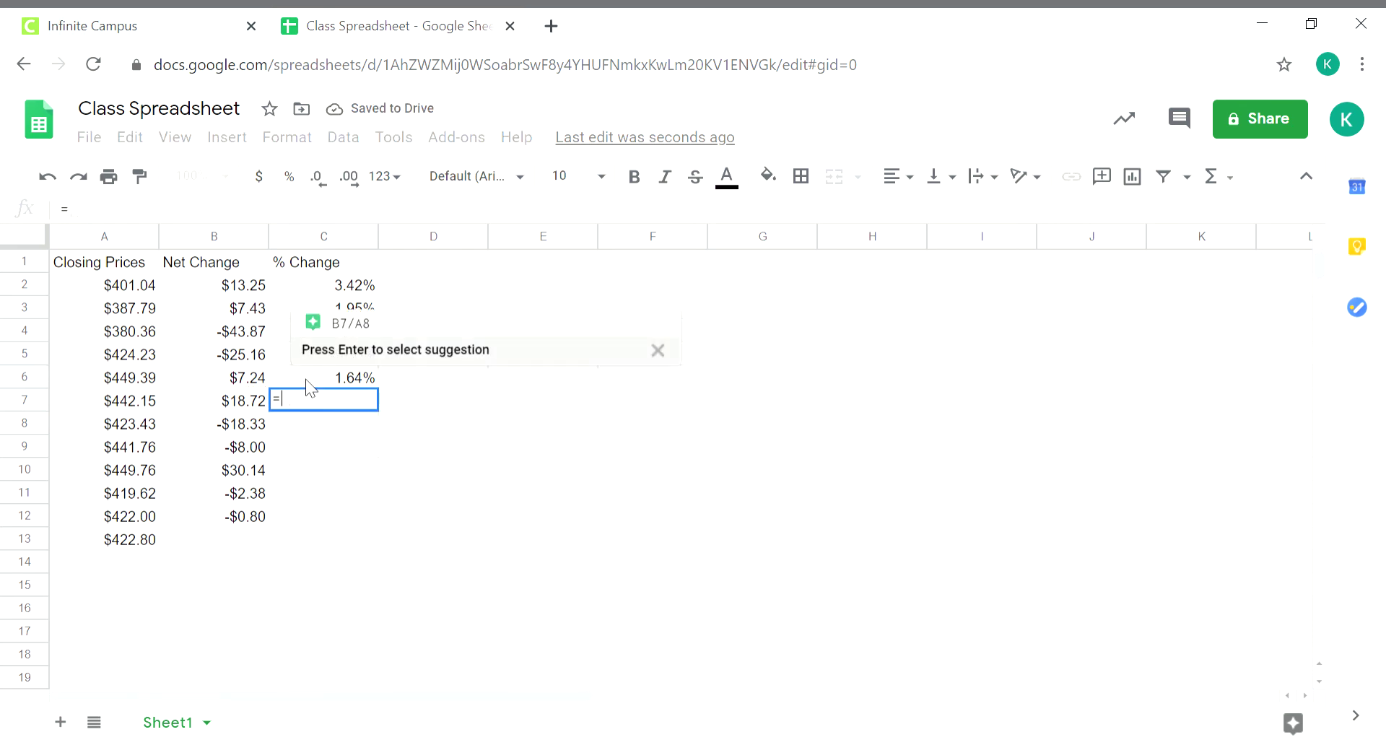
{"action": "key", "text": "Return"}
{"action": "key", "text": "Return"}
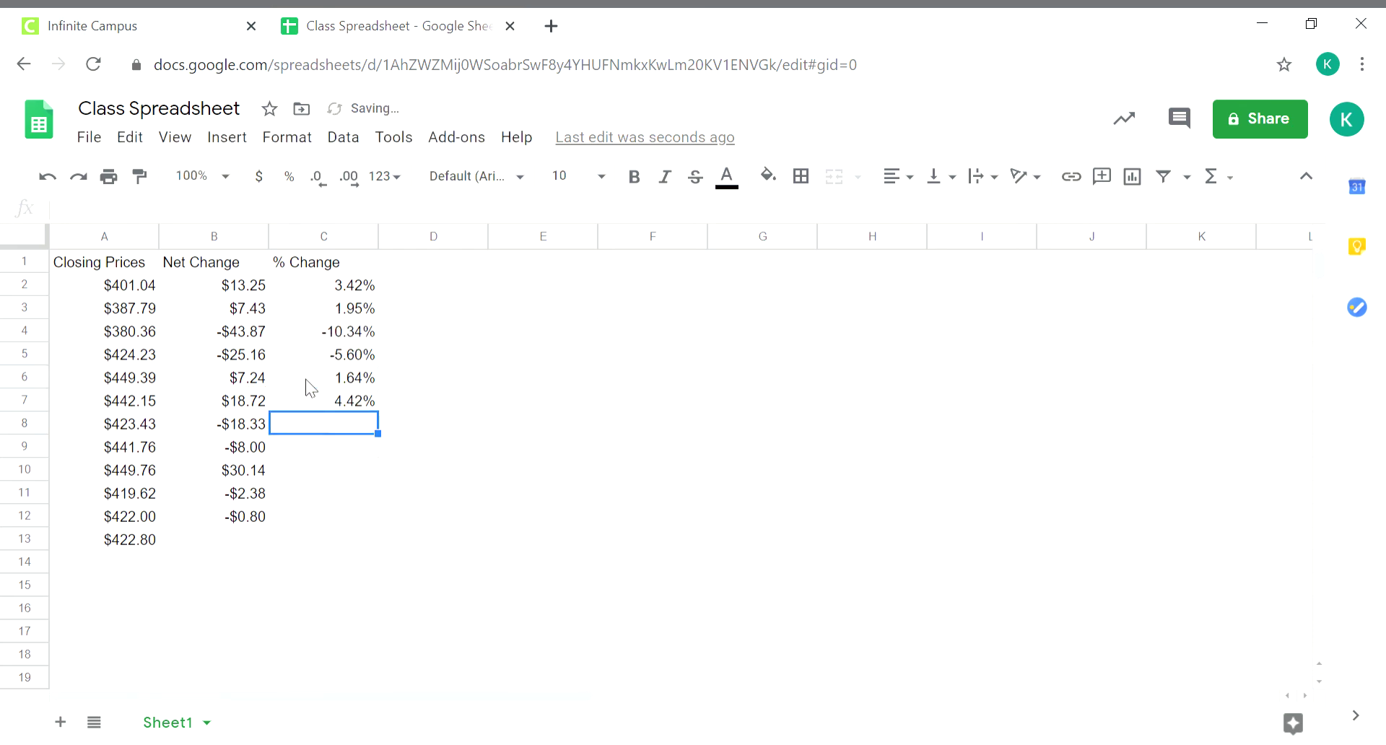
{"action": "type", "text": "="}
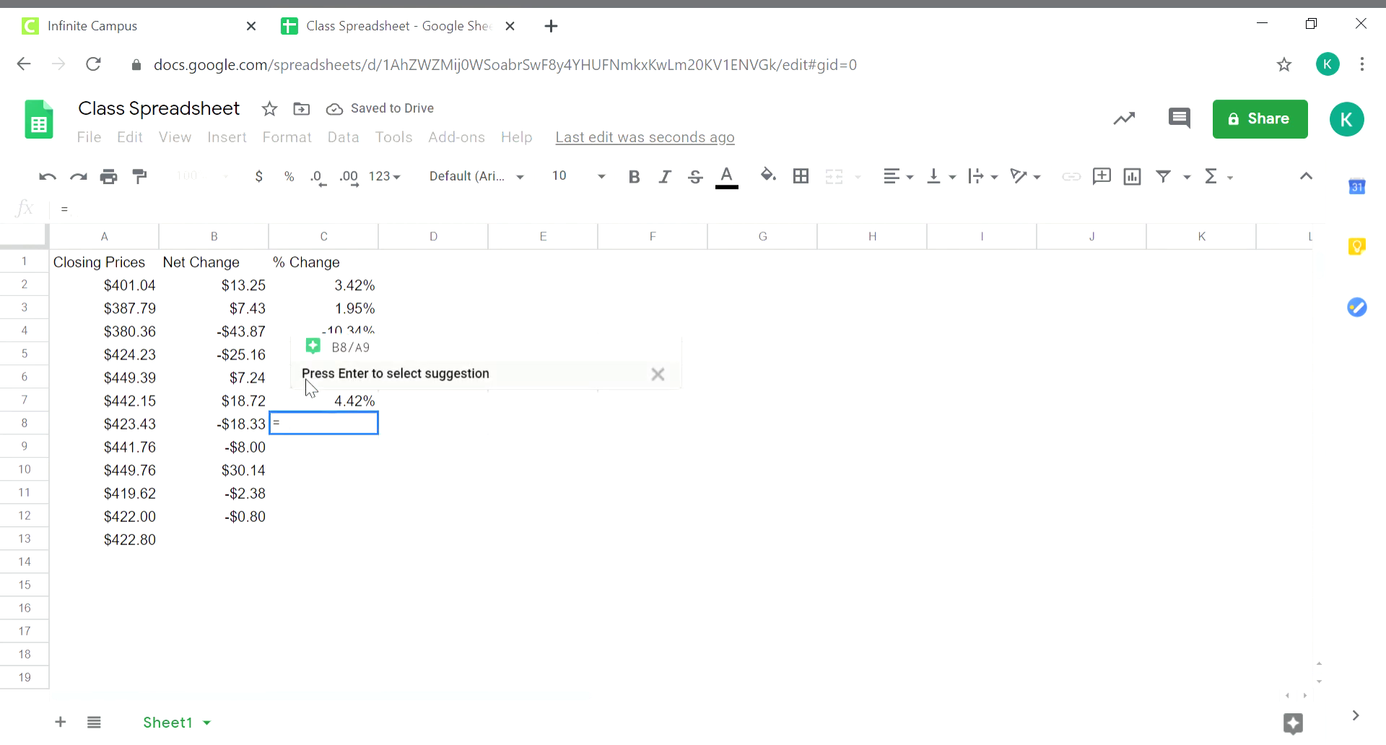
{"action": "key", "text": "Return"}
{"action": "key", "text": "Return"}
Step: Fill the remaining % Change cells down to C12 with the suggested Net Change/next Closing Price formulas
{"action": "type", "text": "="}
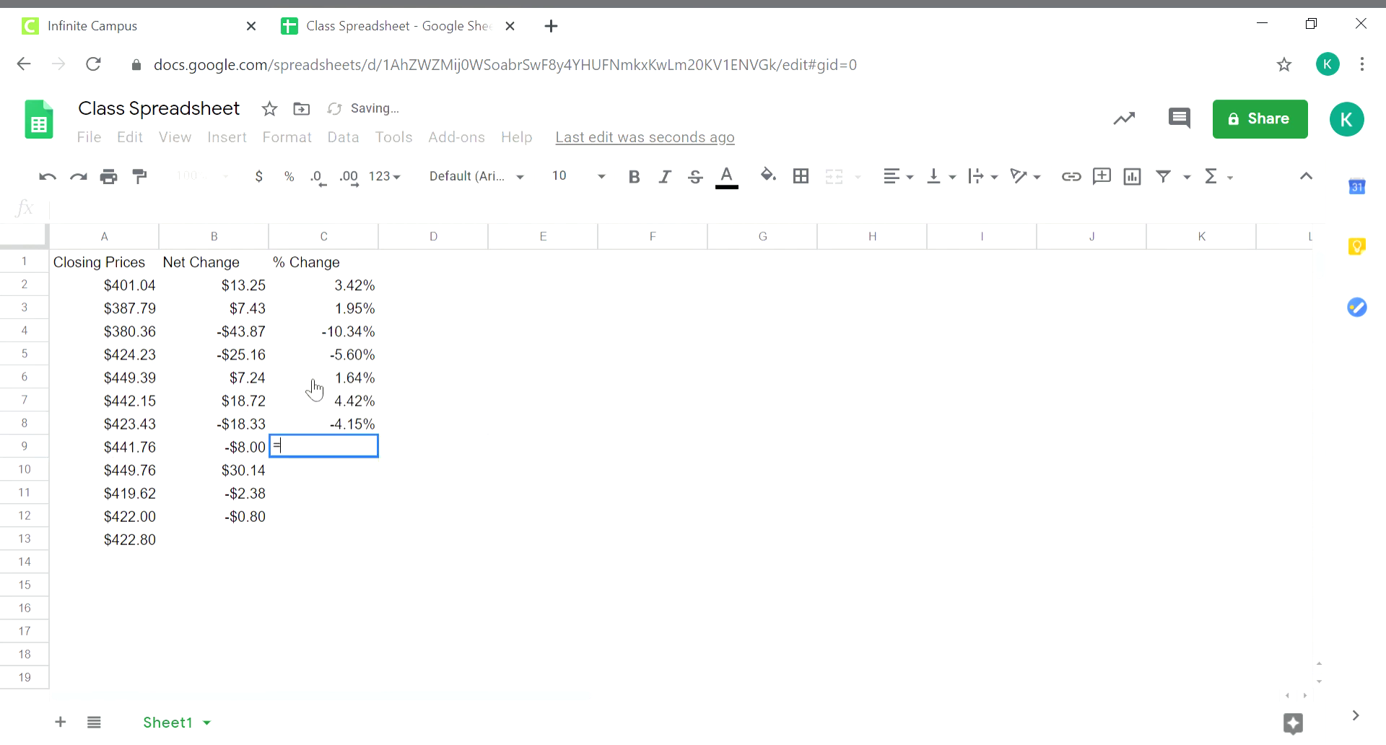
{"action": "key", "text": "Return"}
{"action": "key", "text": "Return"}
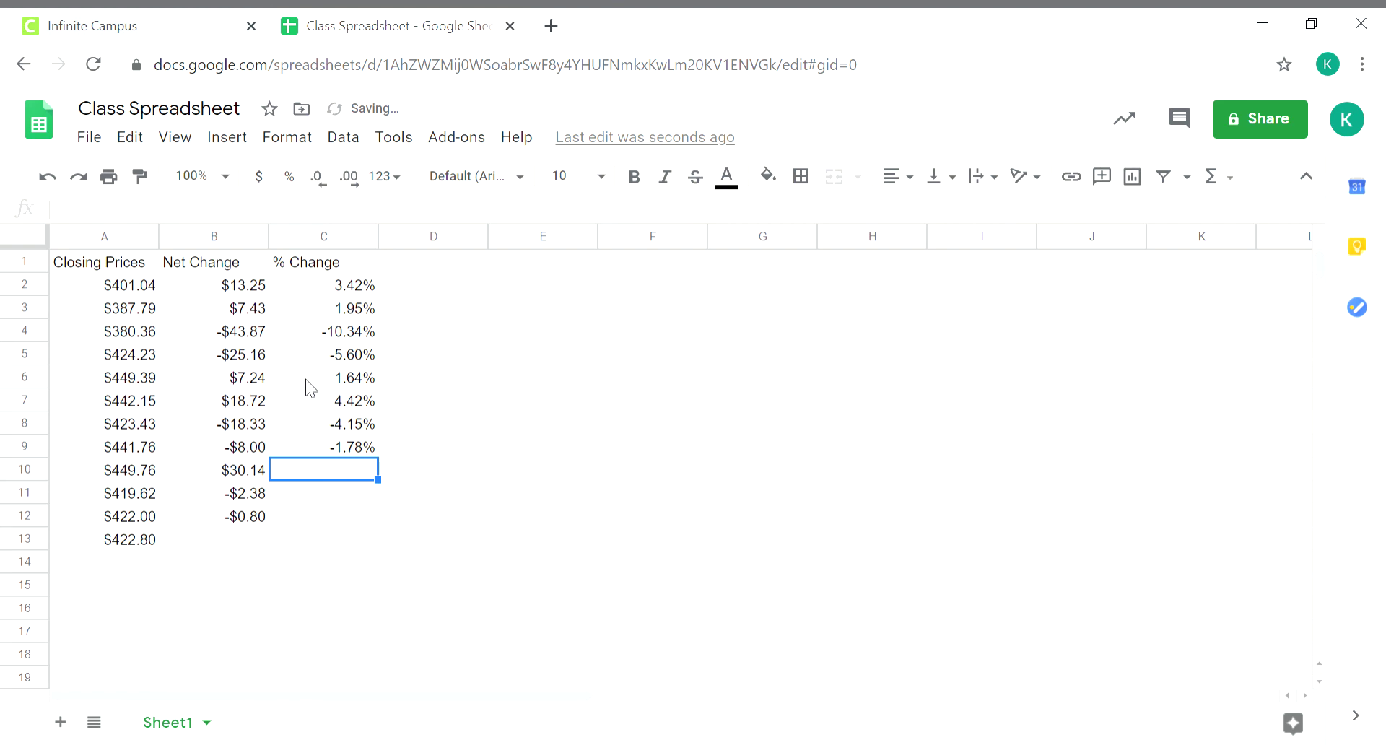
{"action": "type", "text": "="}
{"action": "key", "text": "Return"}
{"action": "key", "text": "Return"}
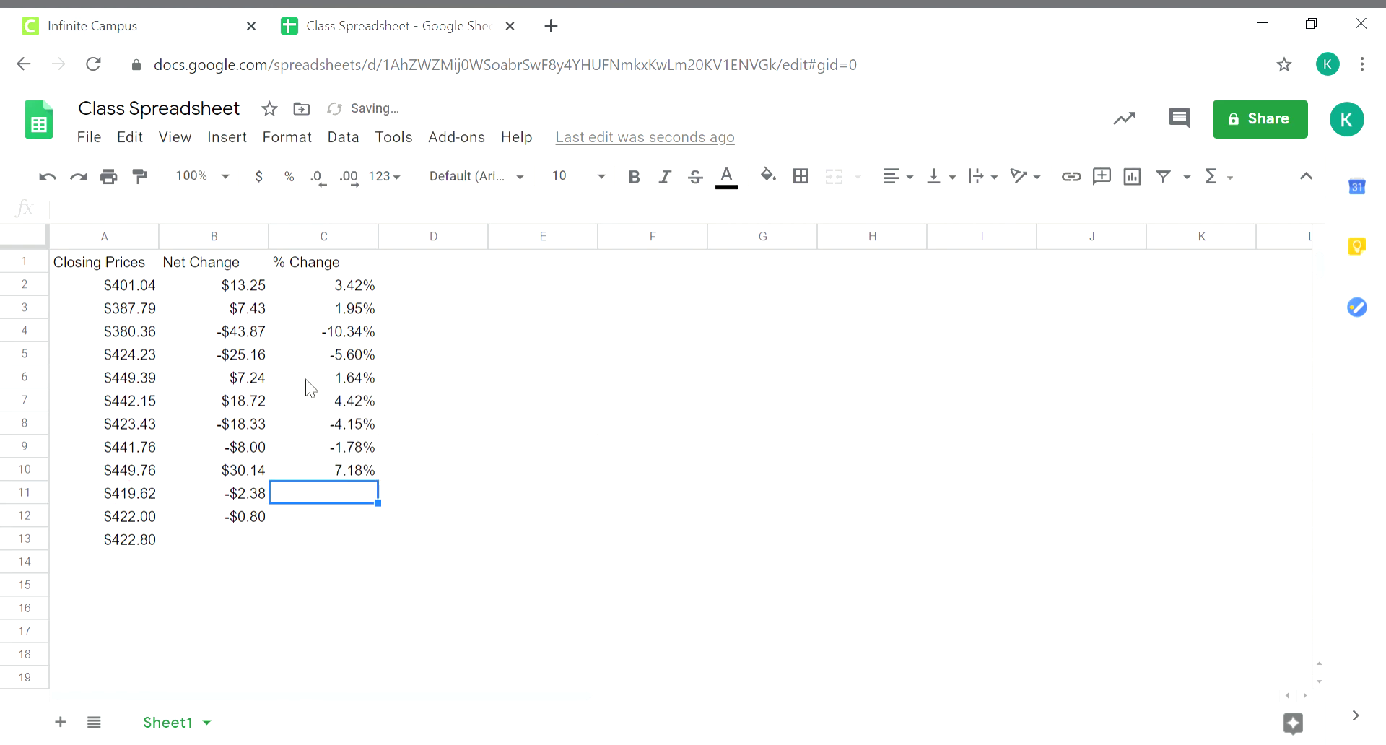
{"action": "type", "text": "="}
{"action": "key", "text": "Return"}
{"action": "key", "text": "Return"}
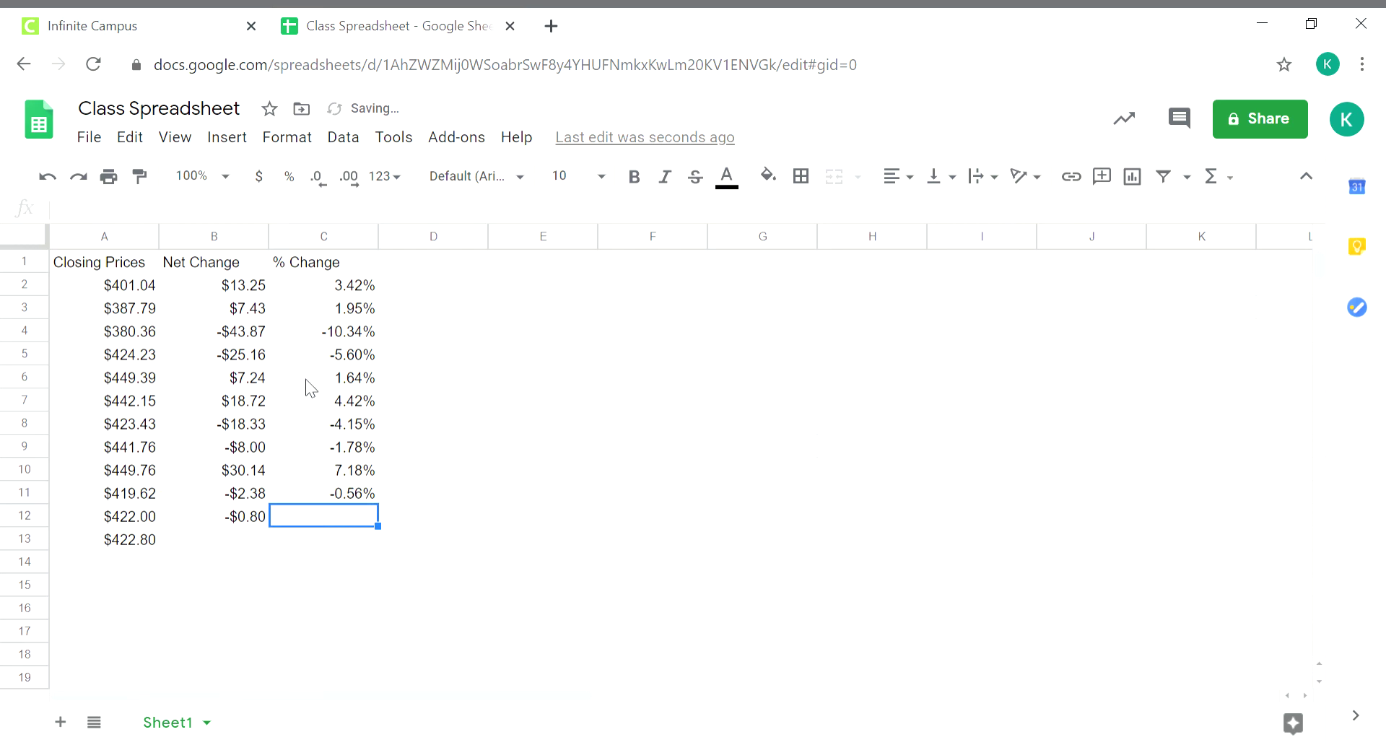
{"action": "type", "text": "="}
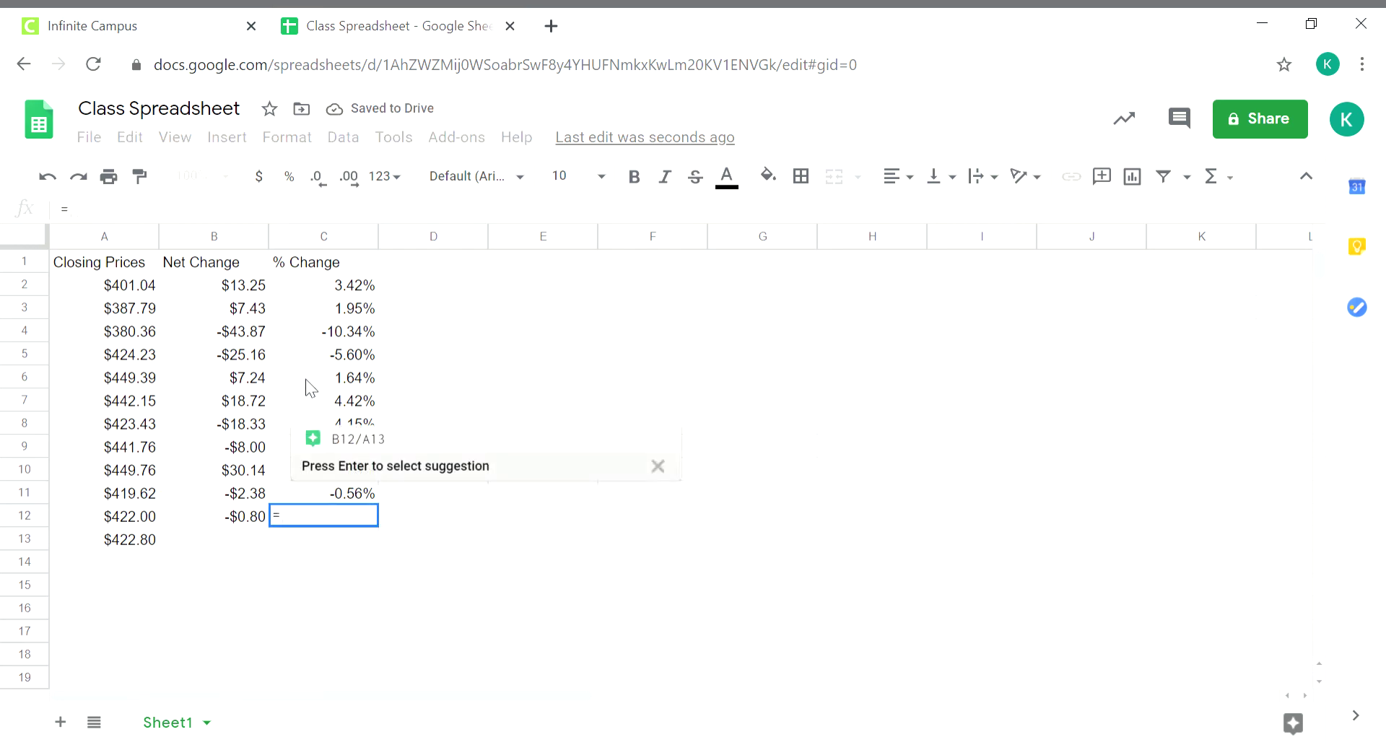
{"action": "key", "text": "Return"}
{"action": "key", "text": "Return"}
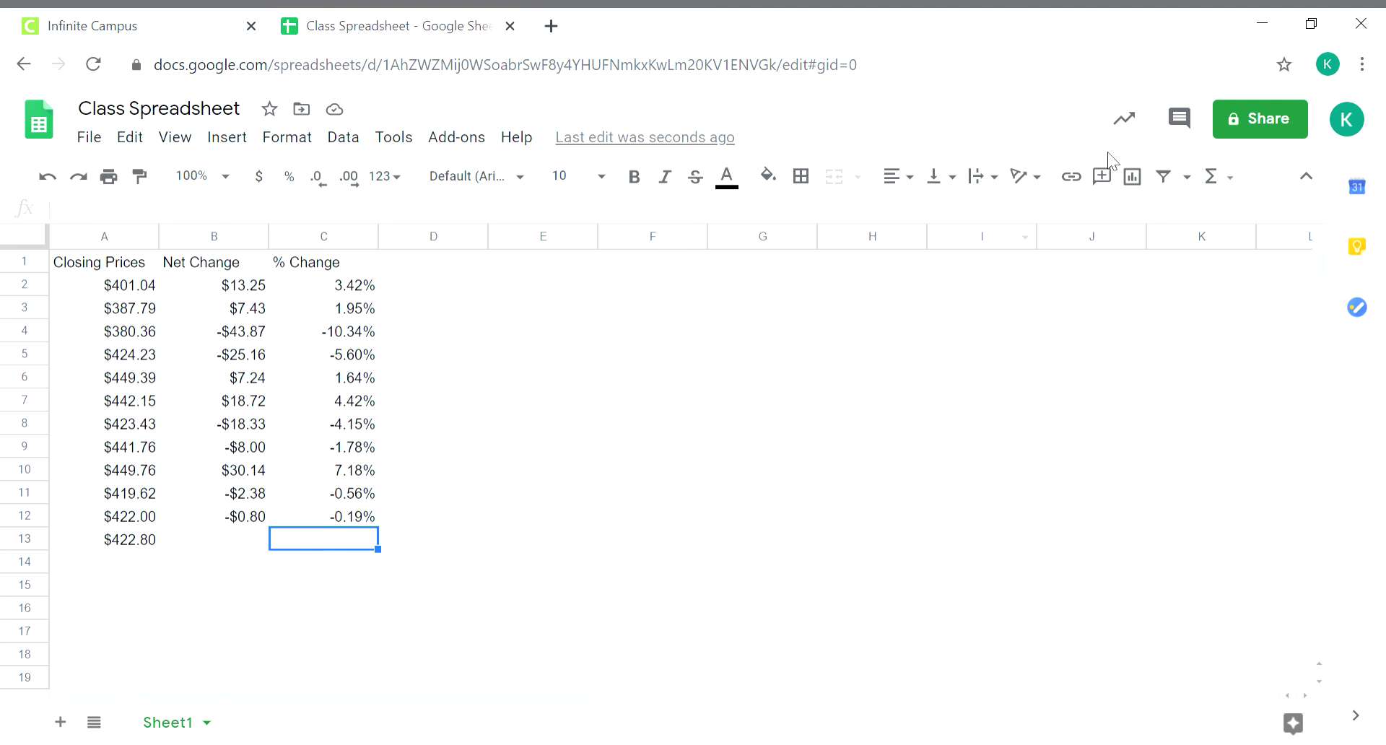
Step: Share the spreadsheet with the other school account, confirming sharing outside the organization
{"action": "left_click", "coordinate": [1269, 116]}
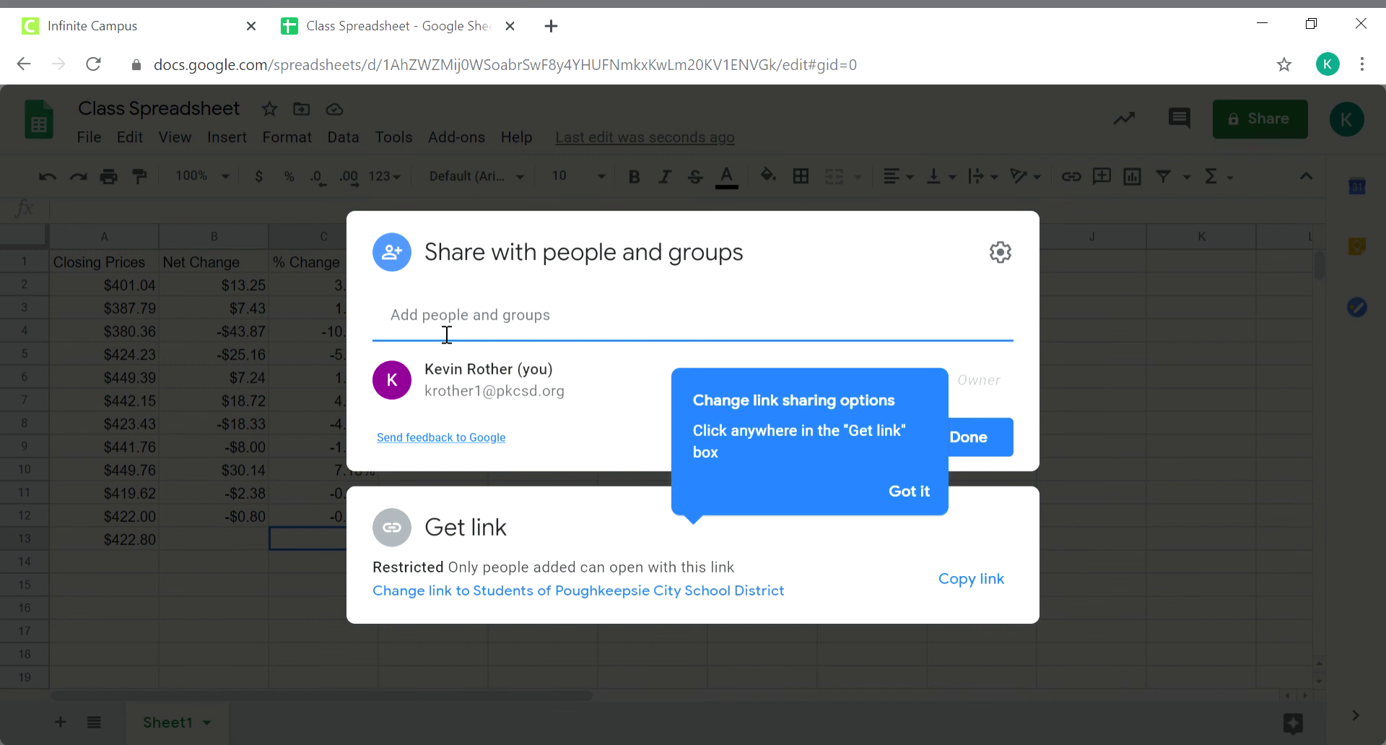
{"action": "type", "text": "krother"}
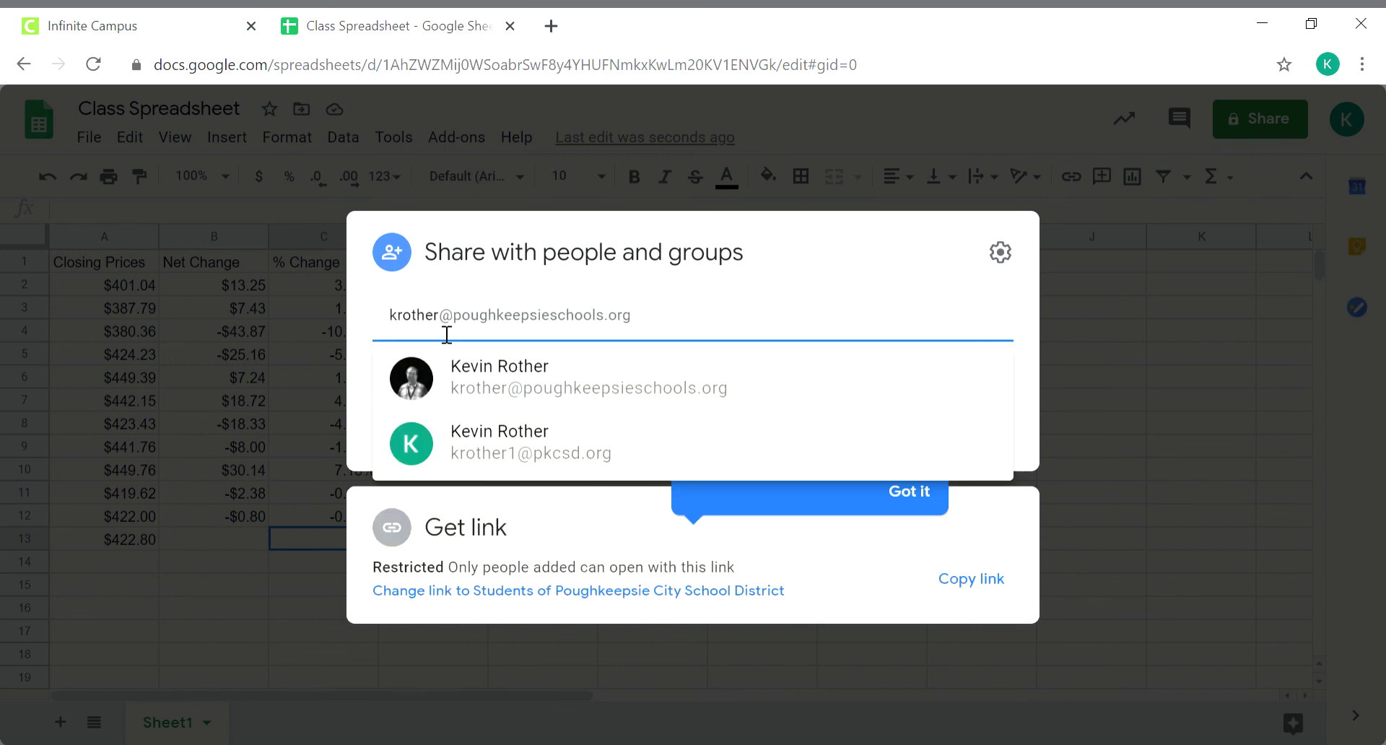
{"action": "left_click", "coordinate": [510, 385]}
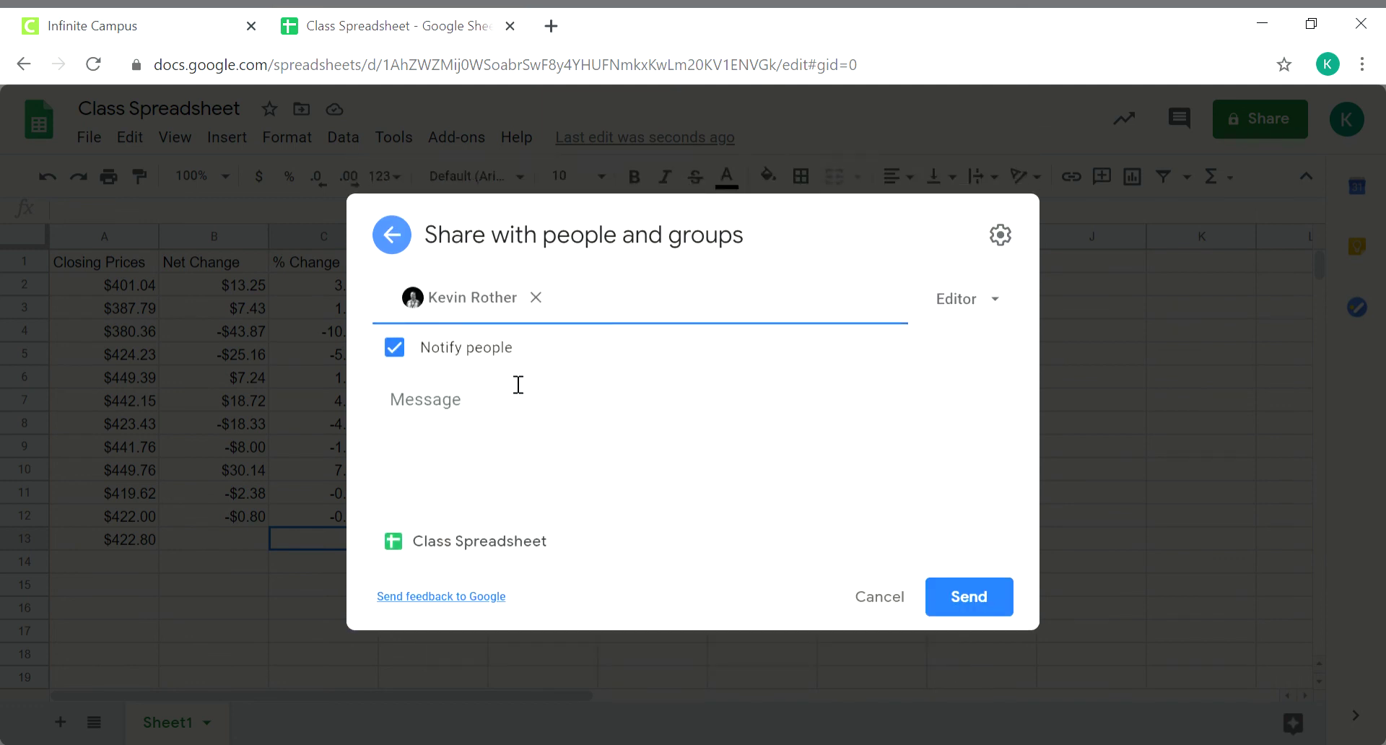
{"action": "left_click", "coordinate": [971, 603]}
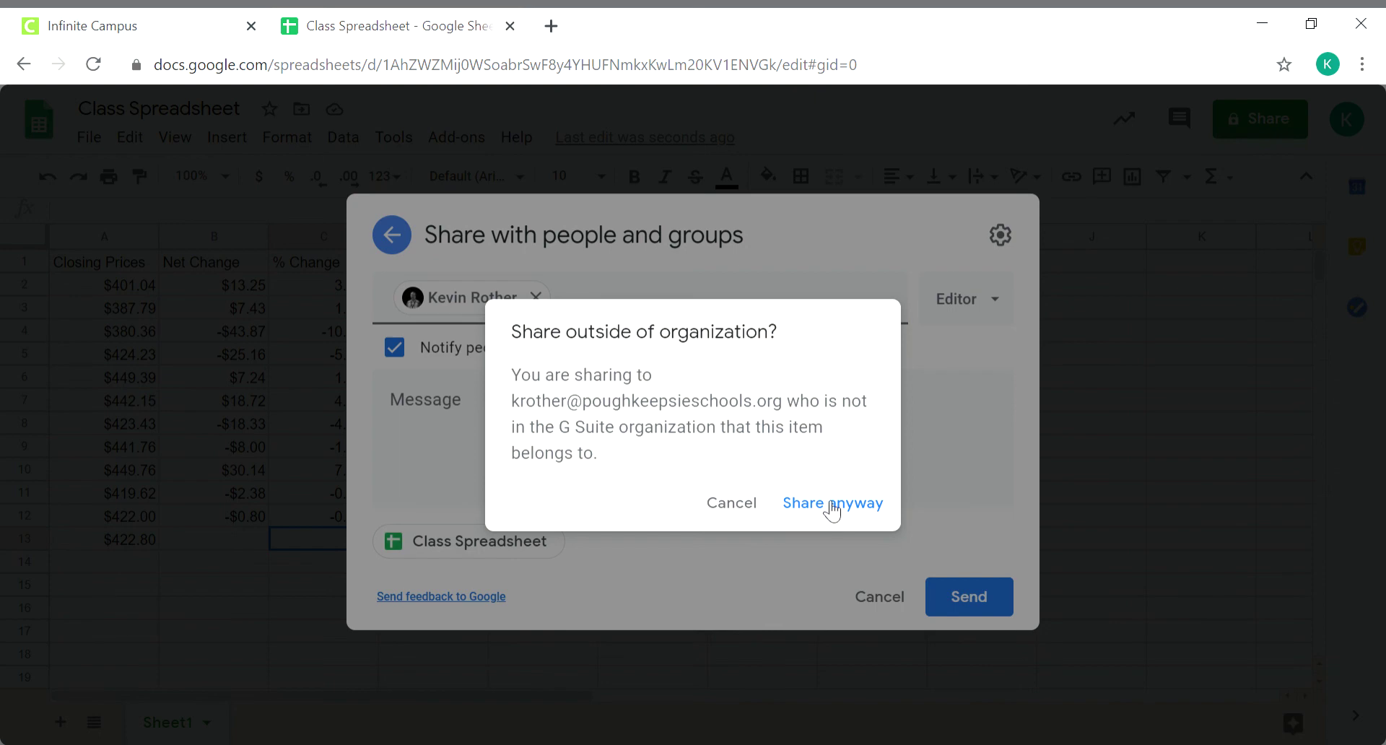
{"action": "left_click", "coordinate": [832, 505]}
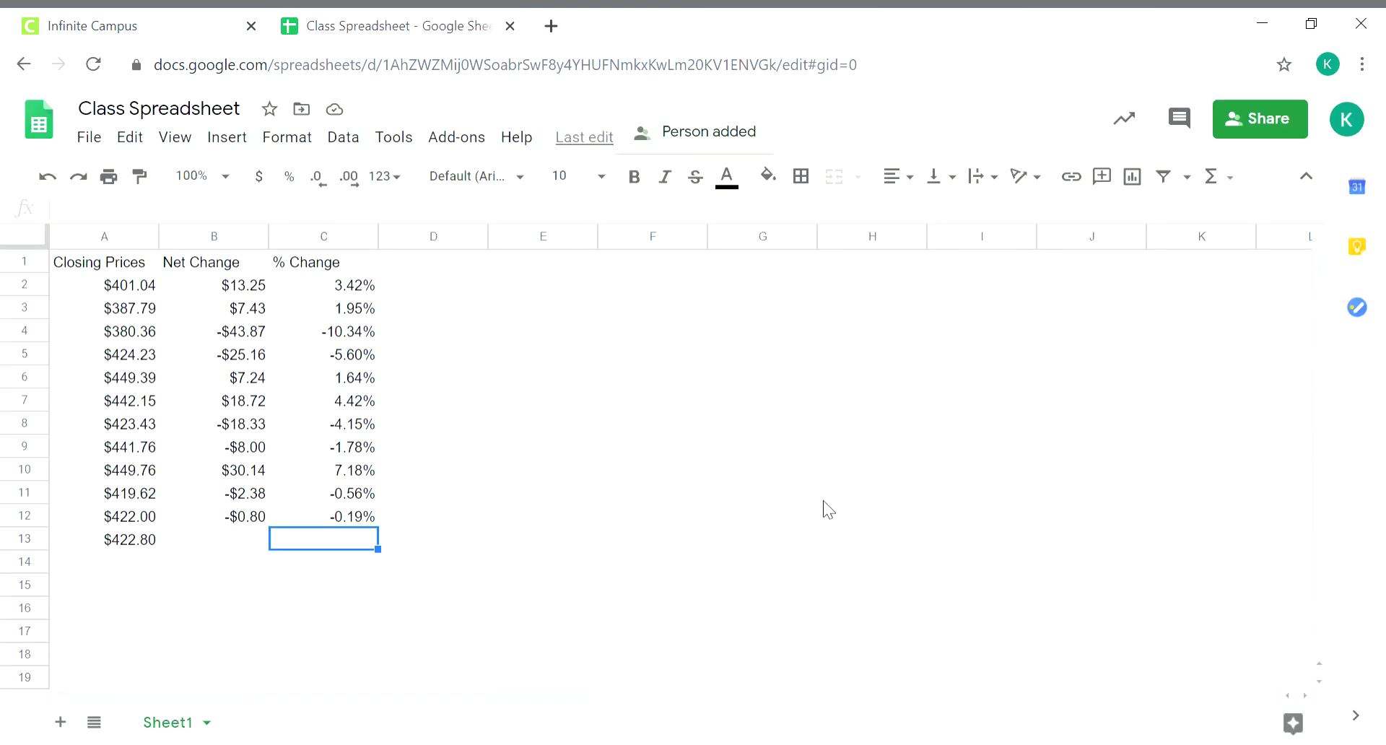